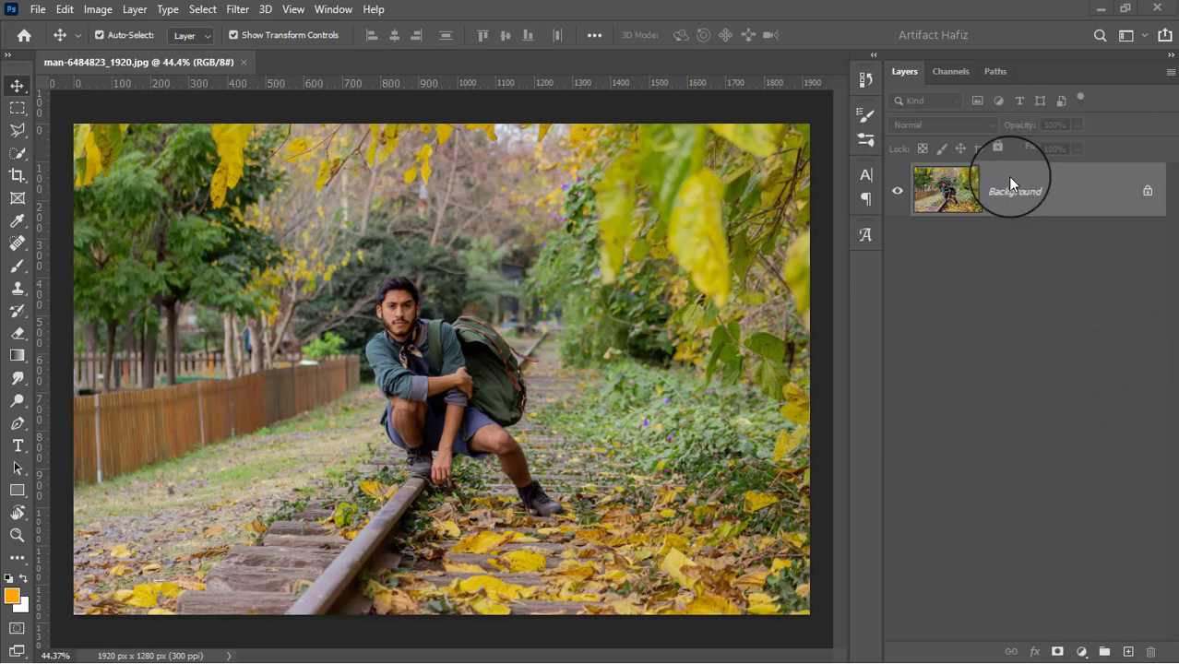
- Duplicate the Background layer twice, creating Background copy and Background copy 2
left_click_drag(1009, 185, 1125, 652)
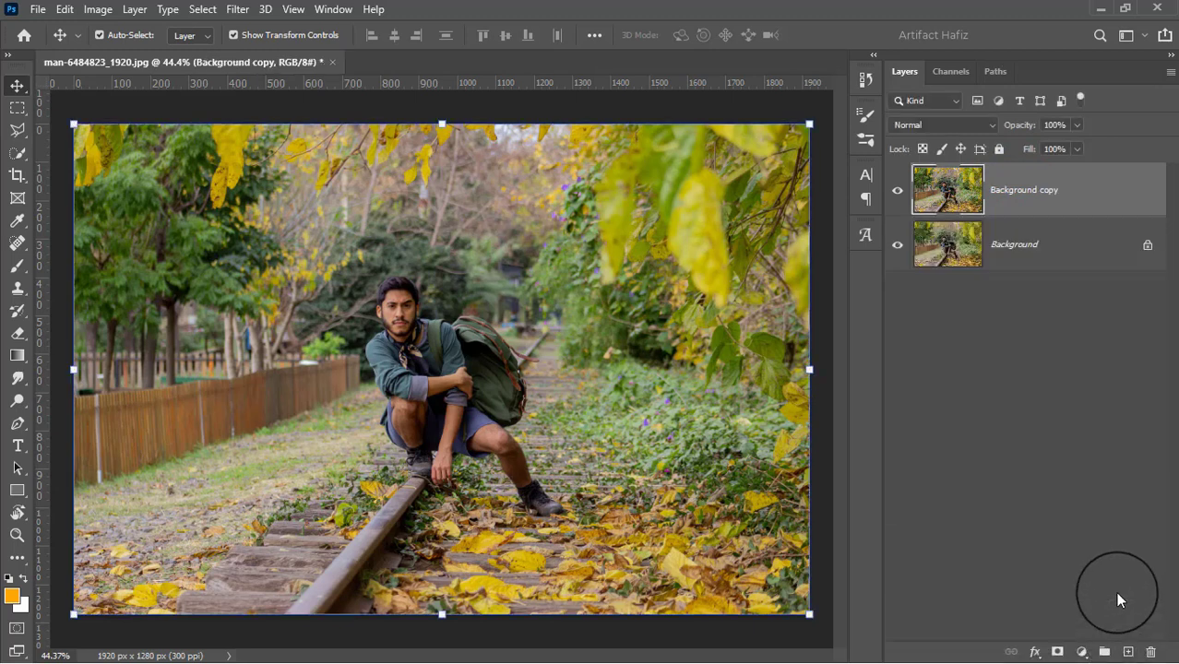
left_click_drag(997, 191, 1126, 651)
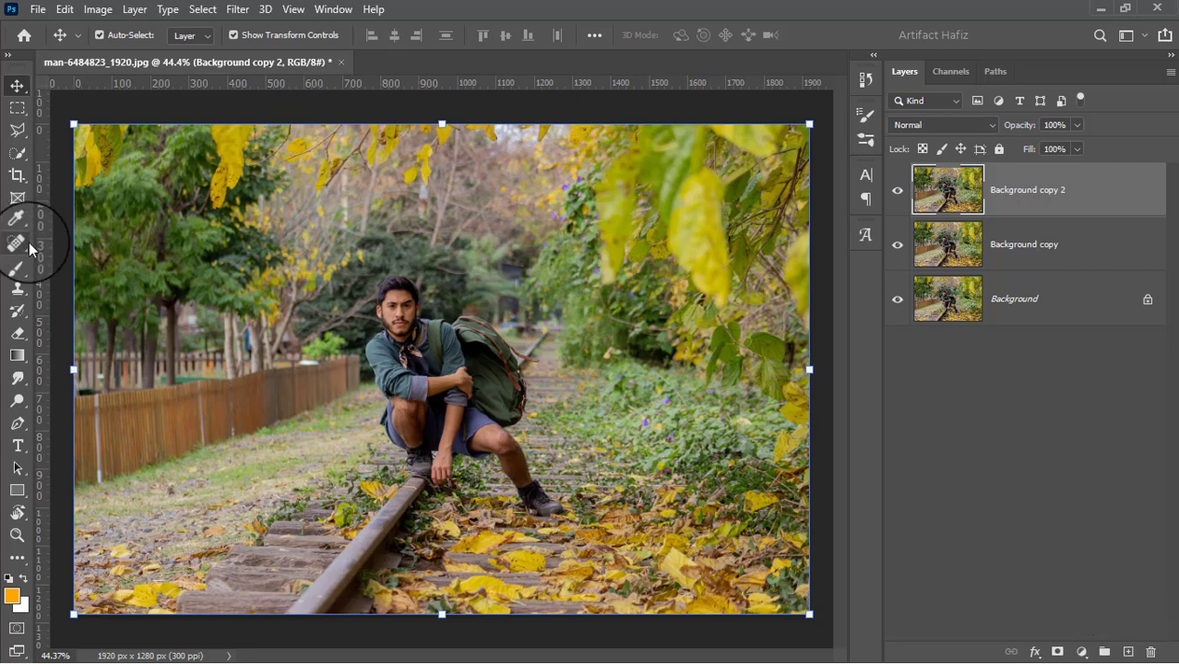
left_click(23, 155)
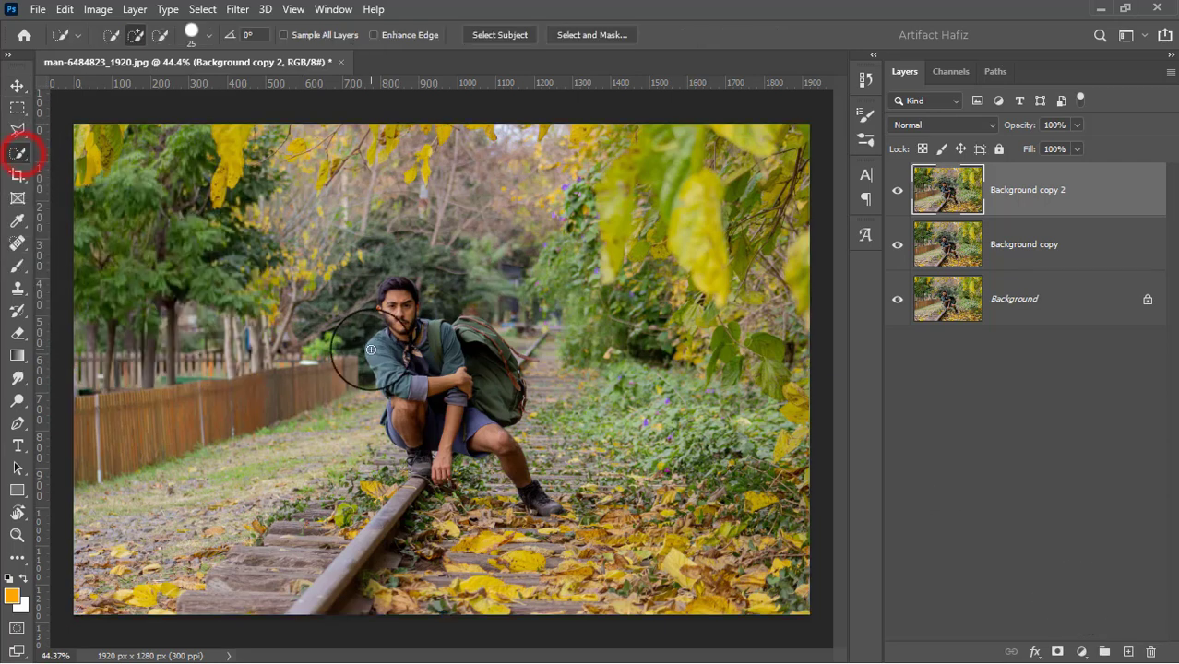
- Quick-select the man's torso, backpack, shorts and both legs
left_click_drag(395, 343, 391, 293)
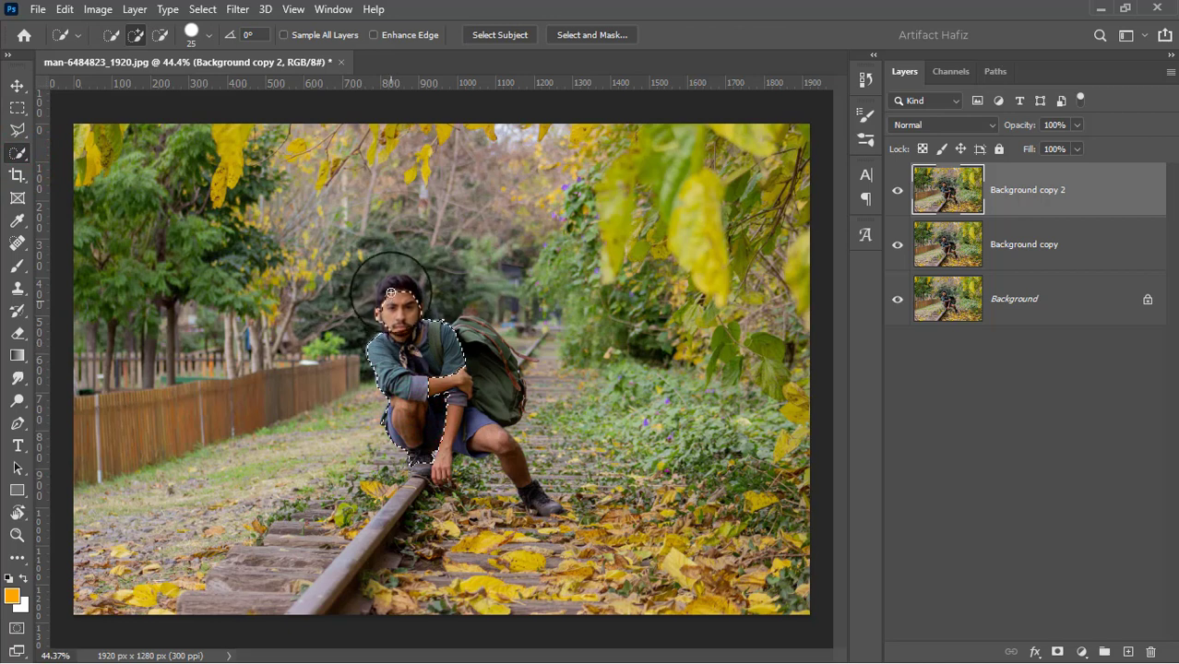
key("ctrl+z")
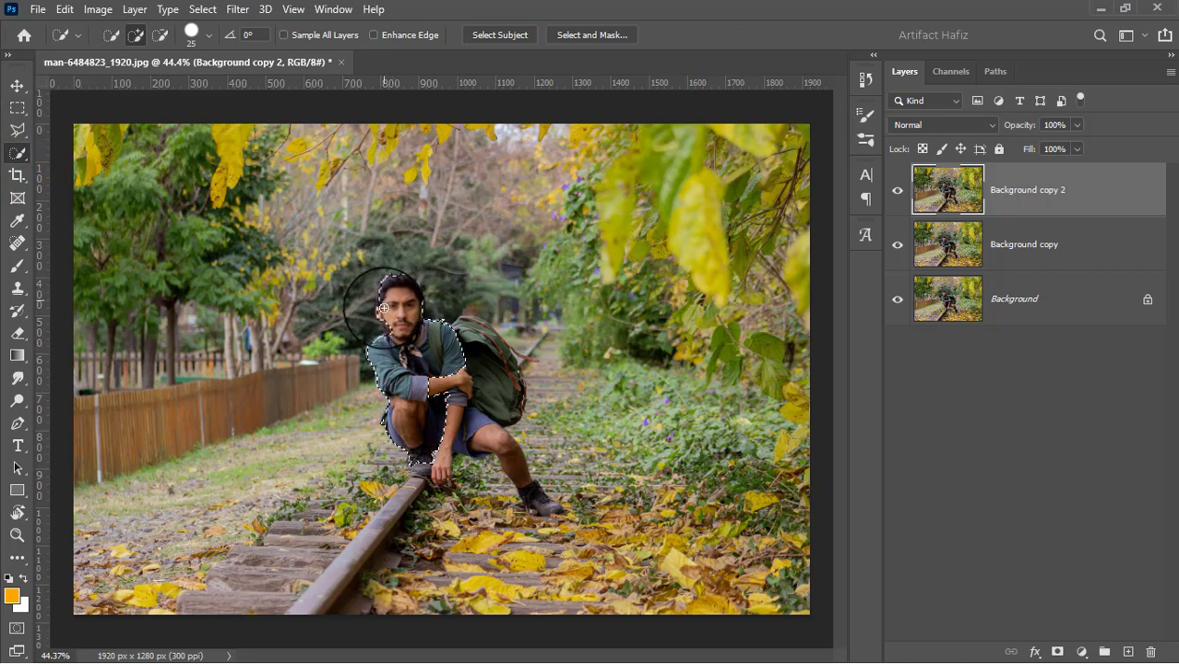
mouse_move(383, 317)
left_mouse_down()
mouse_move(406, 349)
mouse_move(476, 329)
left_mouse_up()
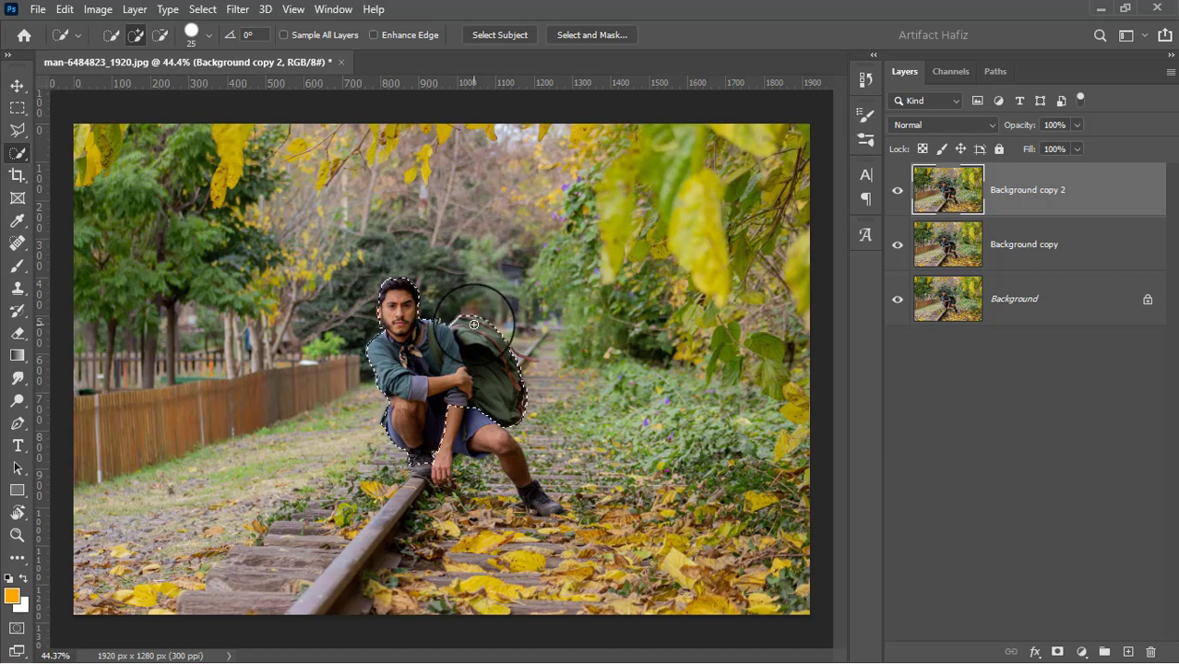
left_click_drag(470, 408, 537, 490)
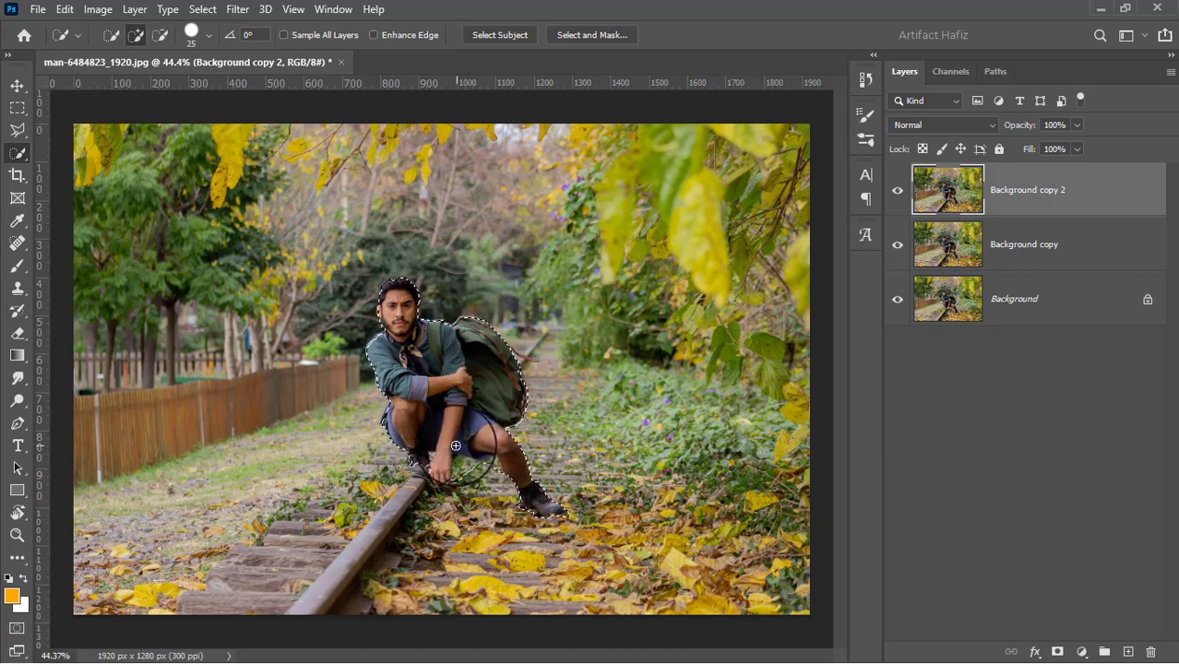
mouse_move(455, 445)
left_mouse_down()
mouse_move(421, 439)
mouse_move(416, 467)
mouse_move(384, 434)
left_mouse_up()
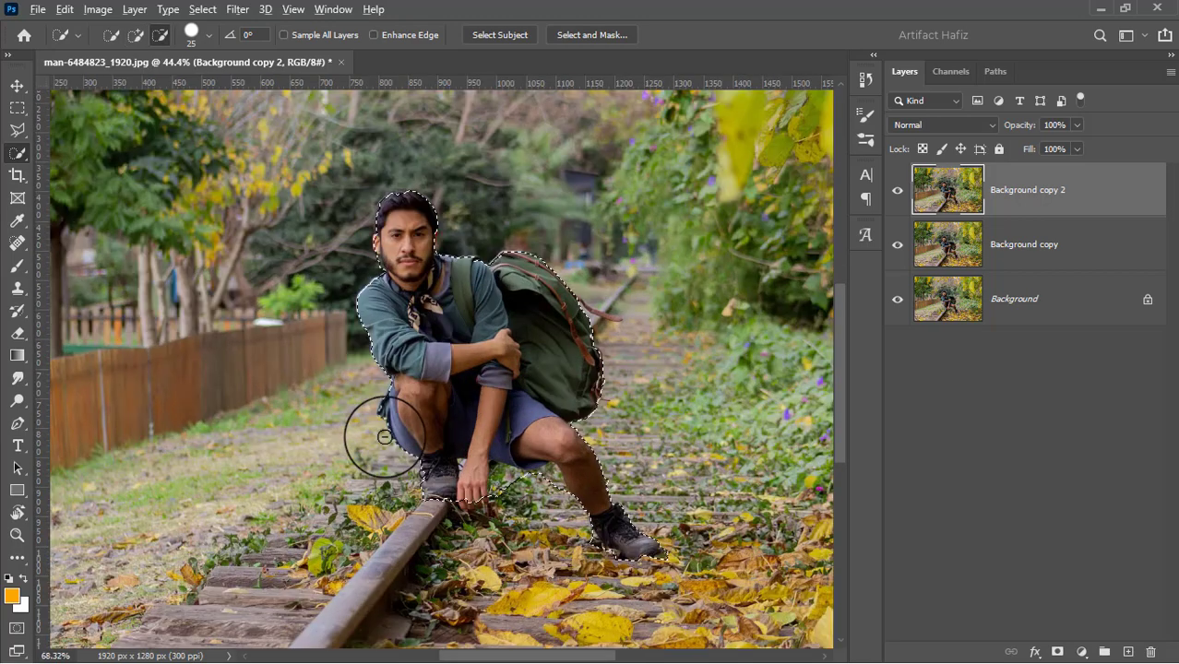
- Subtract the ground near his hand, below the thigh and around the boot from the selection
scroll(386, 426, "up", 3)
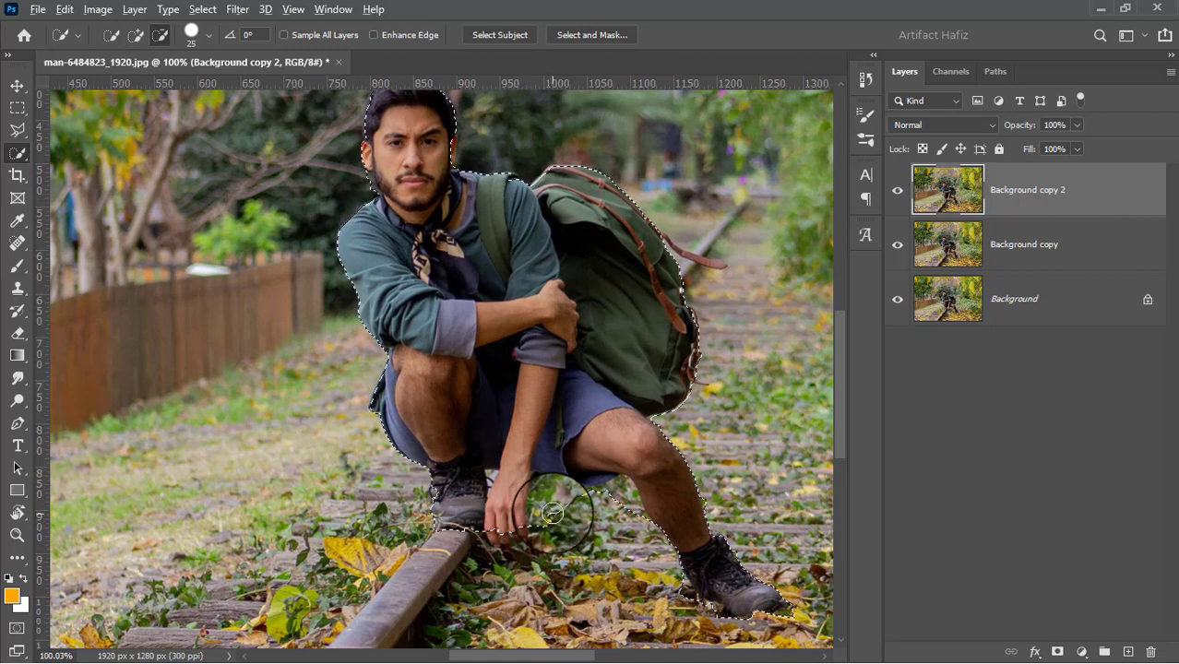
mouse_move(552, 496)
left_mouse_down()
mouse_move(548, 510)
mouse_move(510, 512)
mouse_move(598, 517)
left_mouse_up()
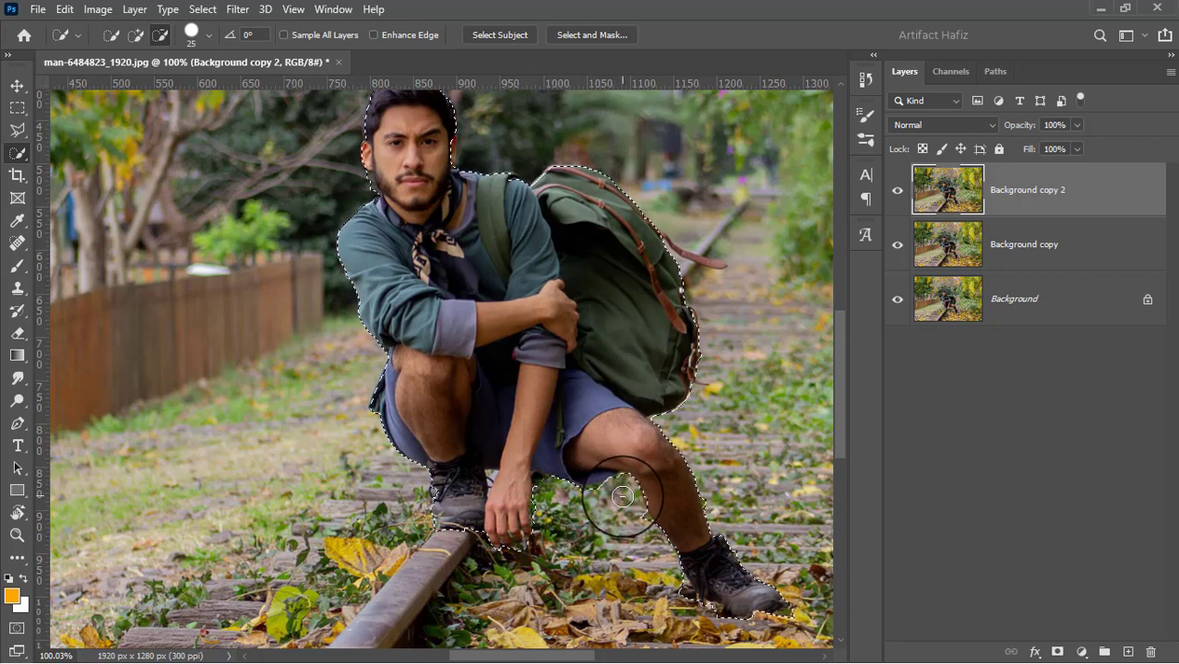
left_click_drag(630, 508, 637, 521)
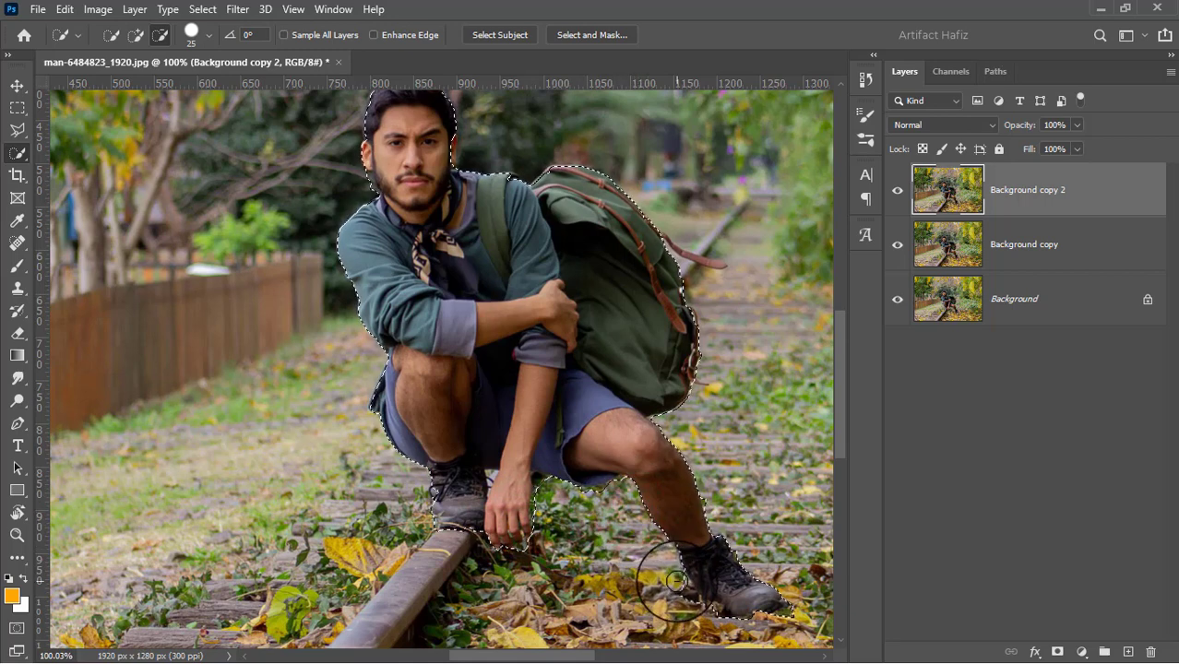
mouse_move(681, 564)
left_mouse_down()
mouse_move(705, 600)
mouse_move(794, 603)
left_mouse_up()
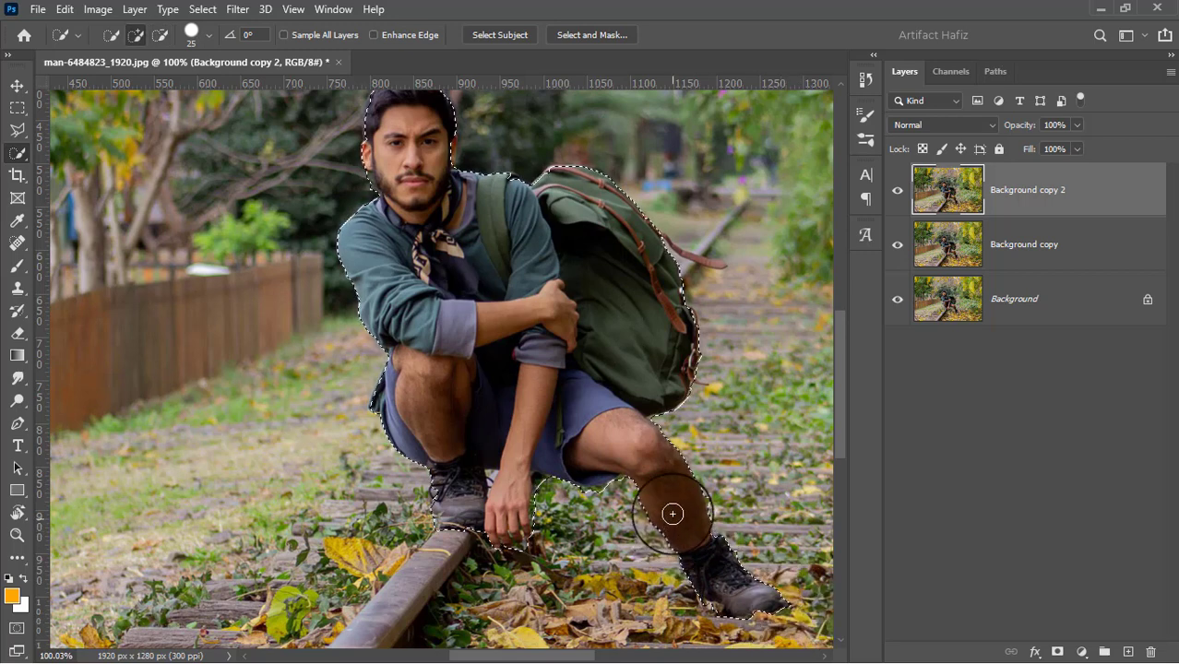
mouse_move(417, 287)
left_mouse_down()
mouse_move(436, 389)
mouse_move(382, 300)
left_mouse_up()
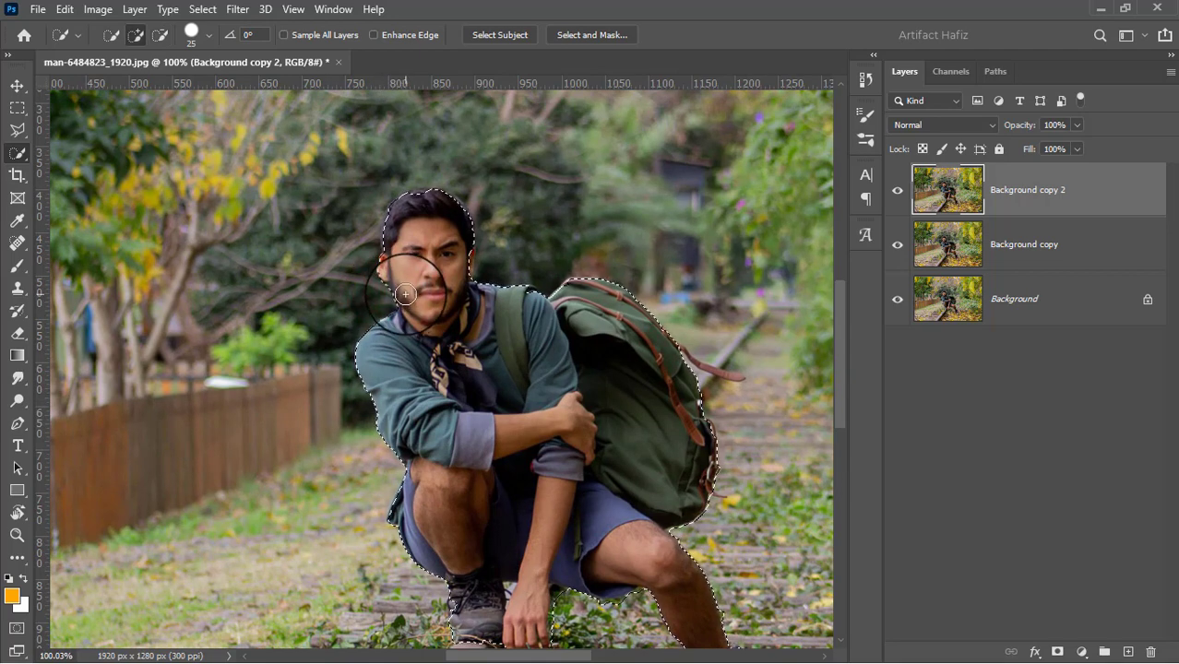
- Tighten the selection edge along the jawline, top of the hair and both ears
left_click(405, 292)
scroll(391, 294, "up", 2)
scroll(378, 295, "up", 2)
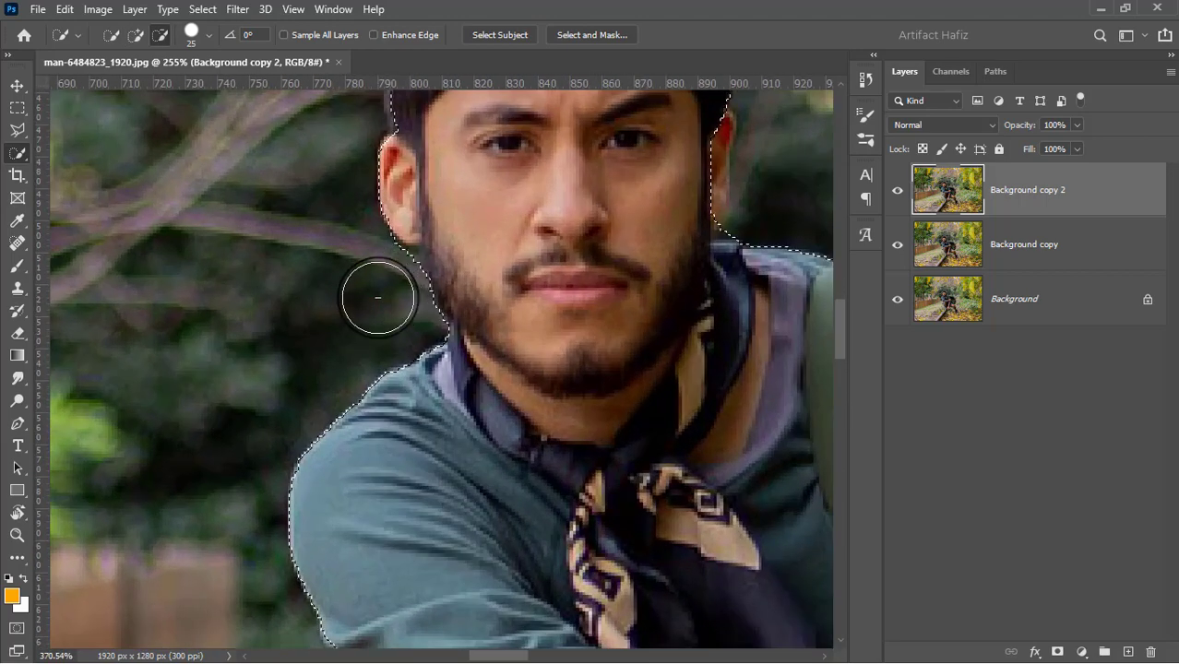
scroll(378, 295, "up", 2)
scroll(377, 297, "up", 1)
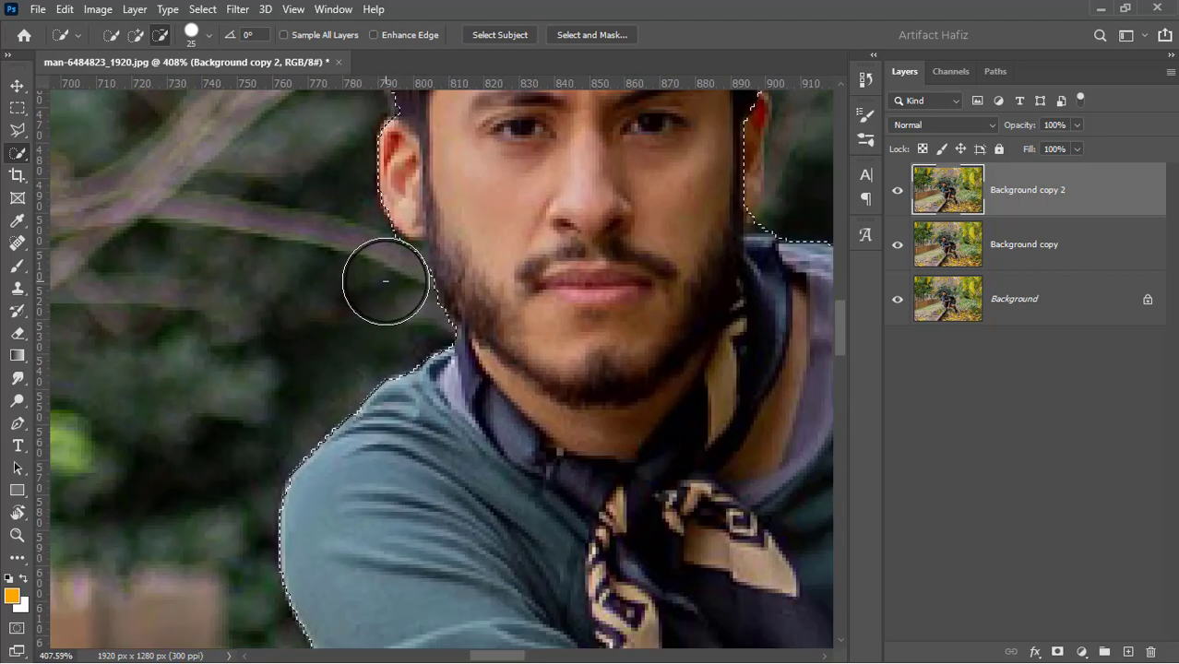
left_click_drag(385, 282, 493, 293)
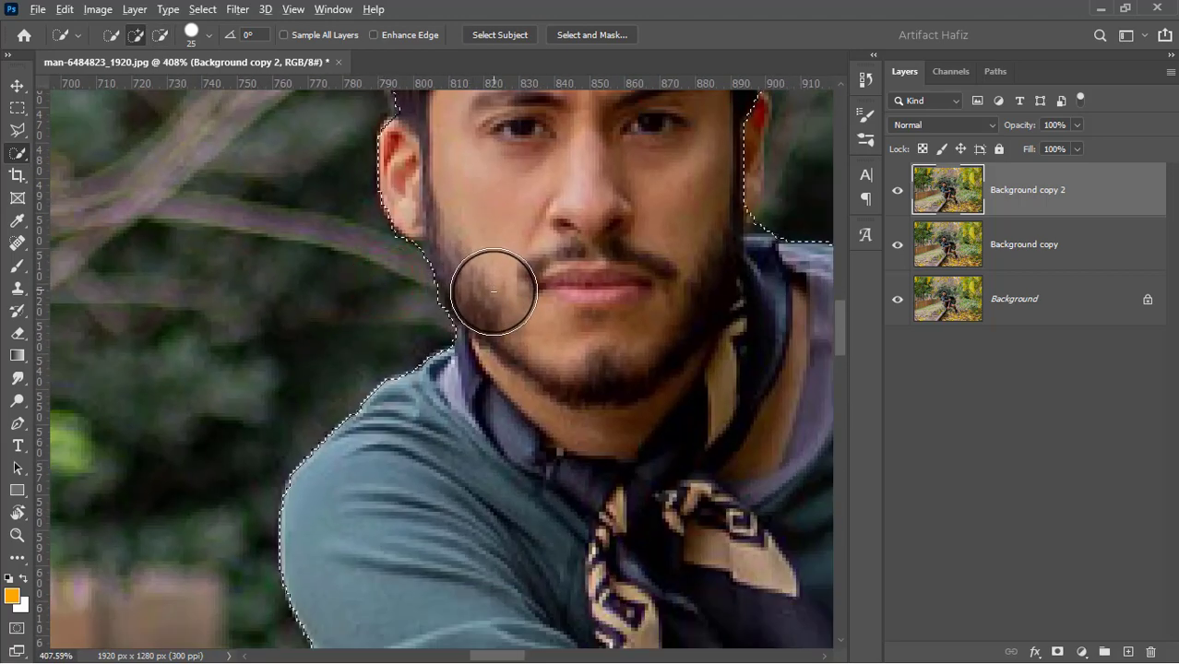
scroll(494, 292, "down", 3)
left_click(510, 217)
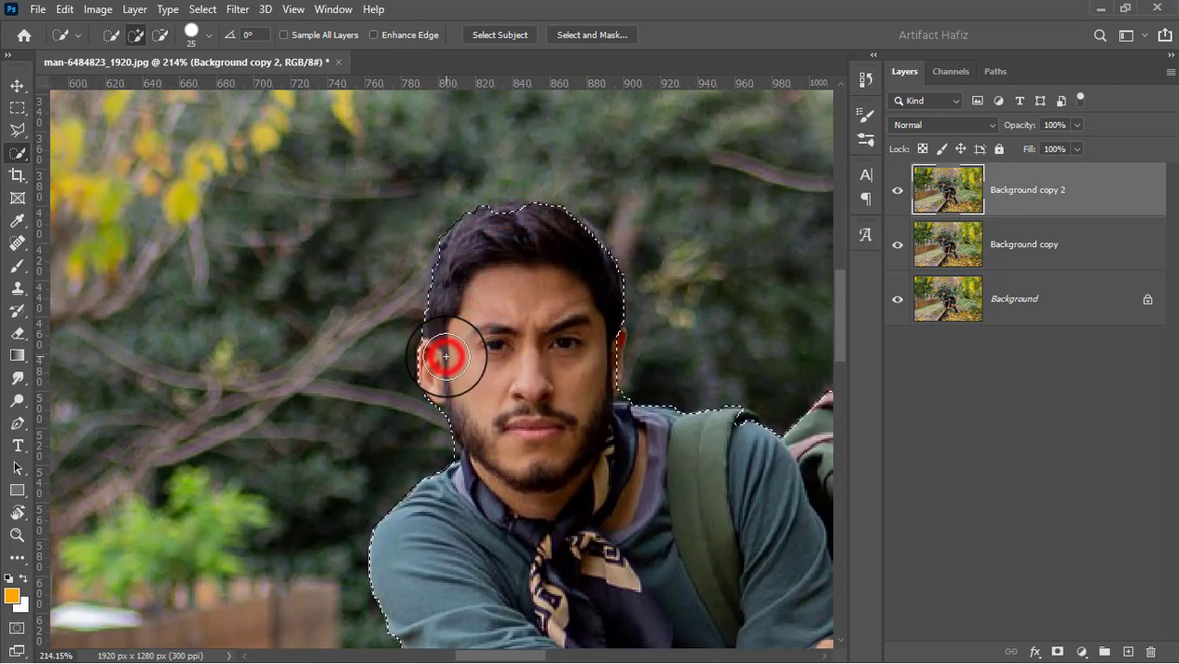
mouse_move(445, 356)
left_mouse_down()
mouse_move(474, 250)
mouse_move(494, 234)
left_mouse_up()
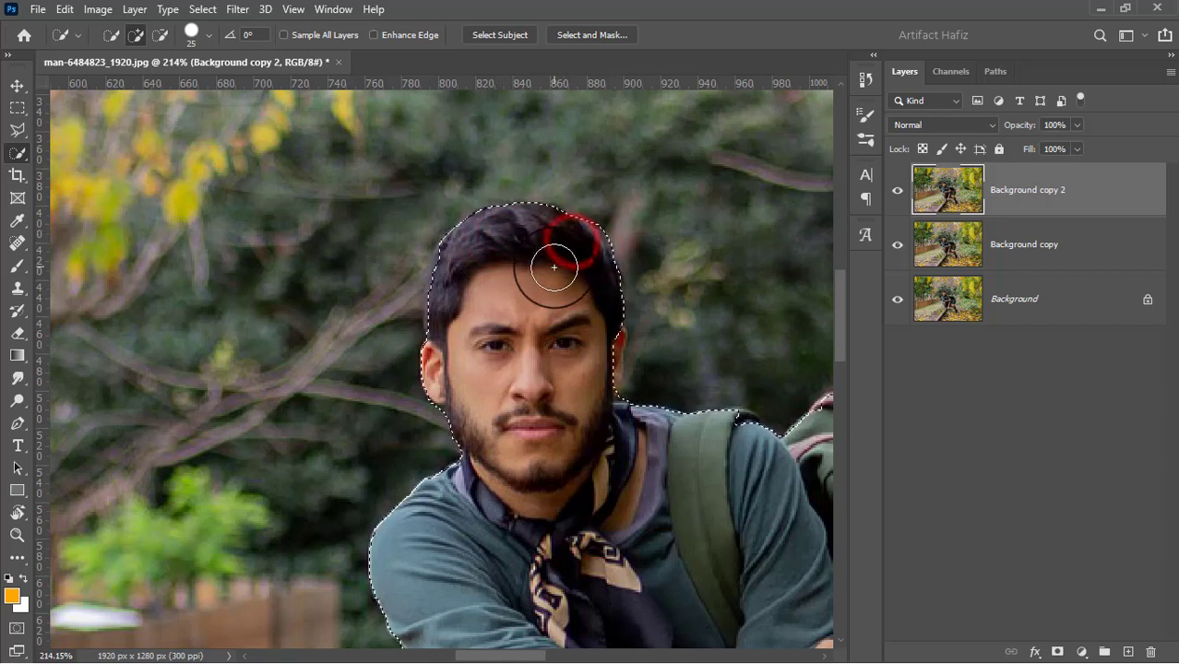
left_click_drag(554, 267, 584, 363)
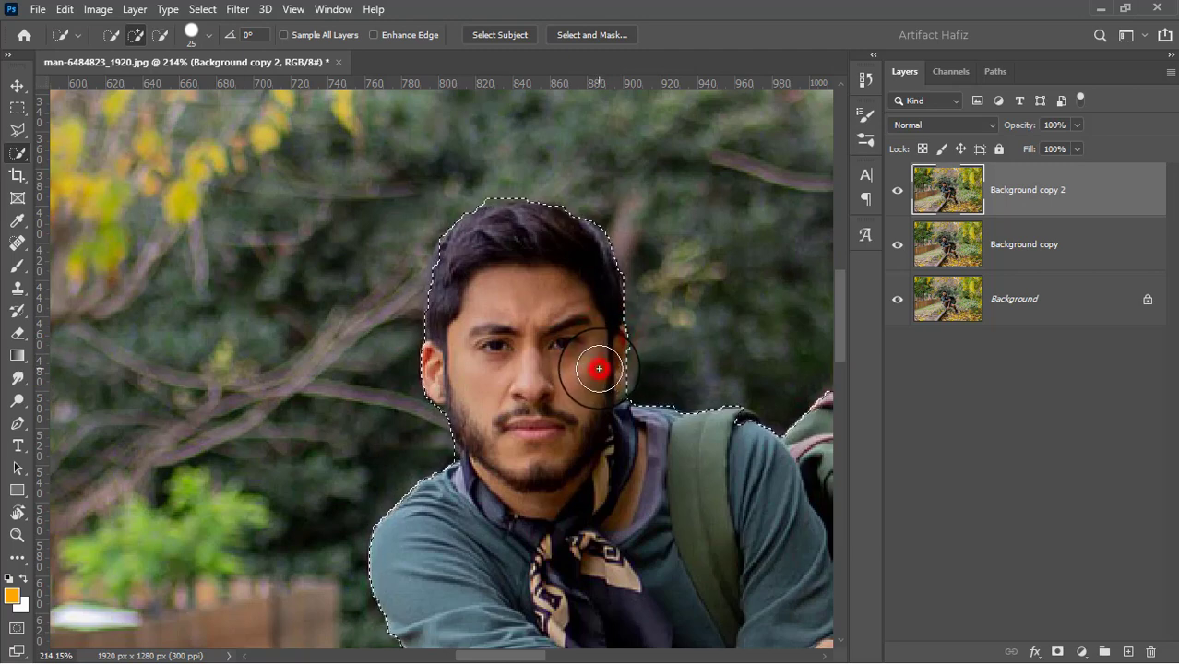
- With a size 3 brush, refine the selection along the shoulder and backpack top
scroll(652, 416, "up", 2)
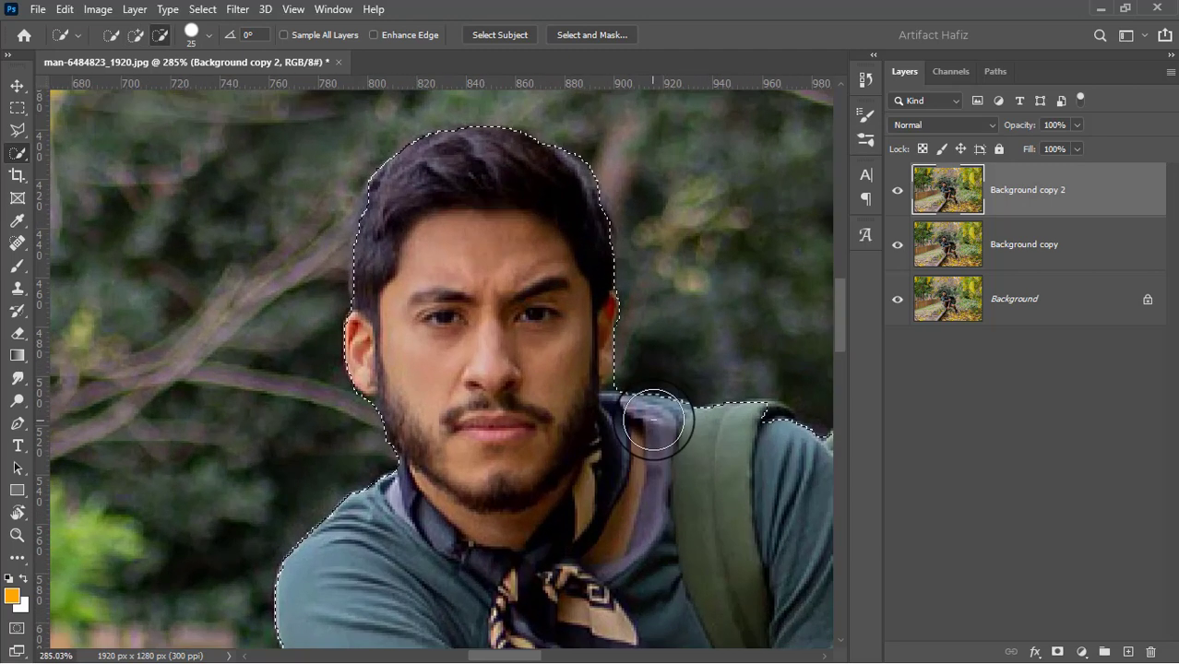
scroll(653, 404, "up", 2)
key("bracketleft")
key("bracketleft")
key("bracketleft")
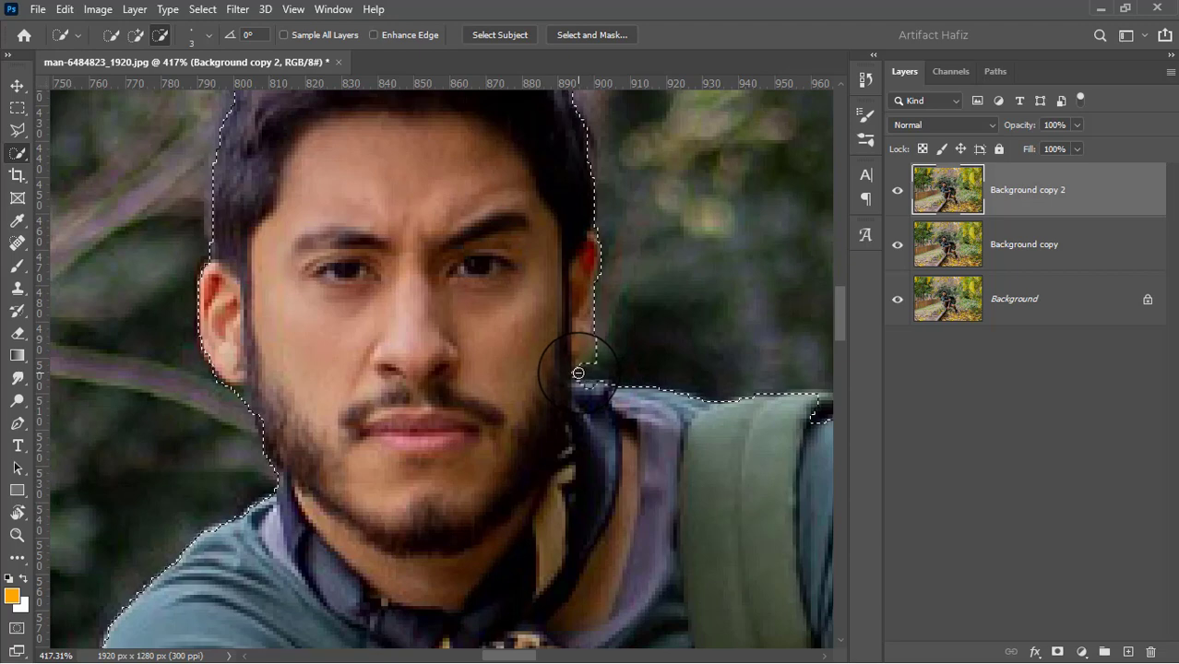
scroll(682, 373, "down", 3)
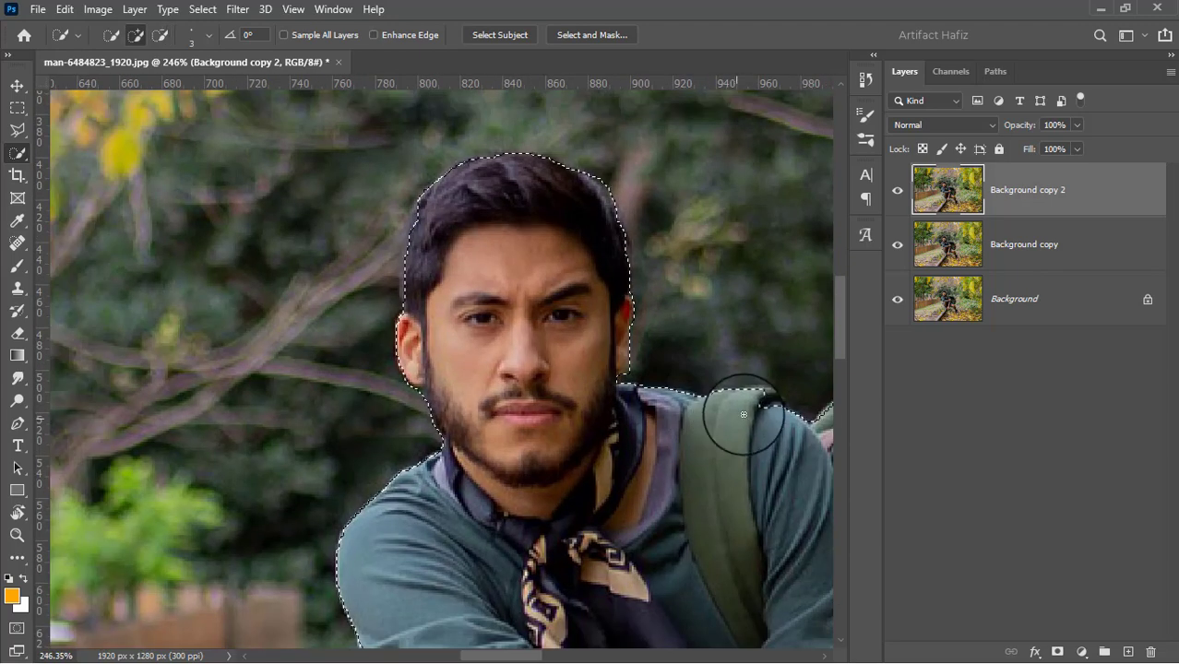
left_click_drag(744, 414, 765, 396)
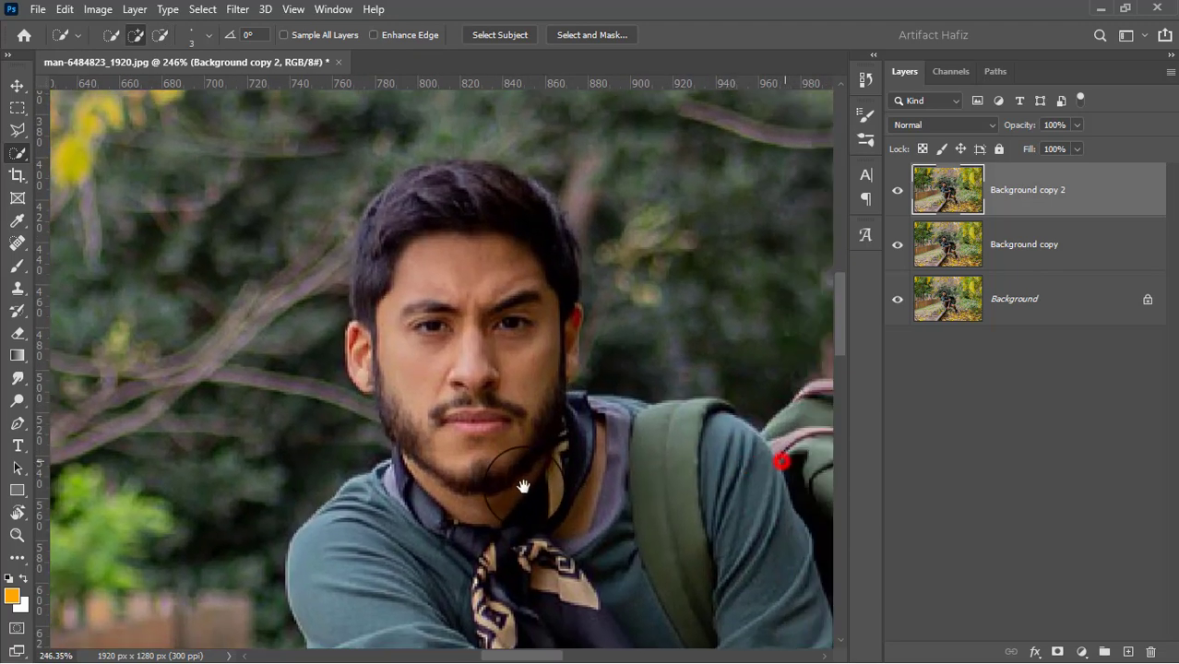
scroll(525, 486, "right", 5)
mouse_move(782, 458)
left_mouse_down()
mouse_move(512, 429)
mouse_move(552, 413)
left_mouse_up()
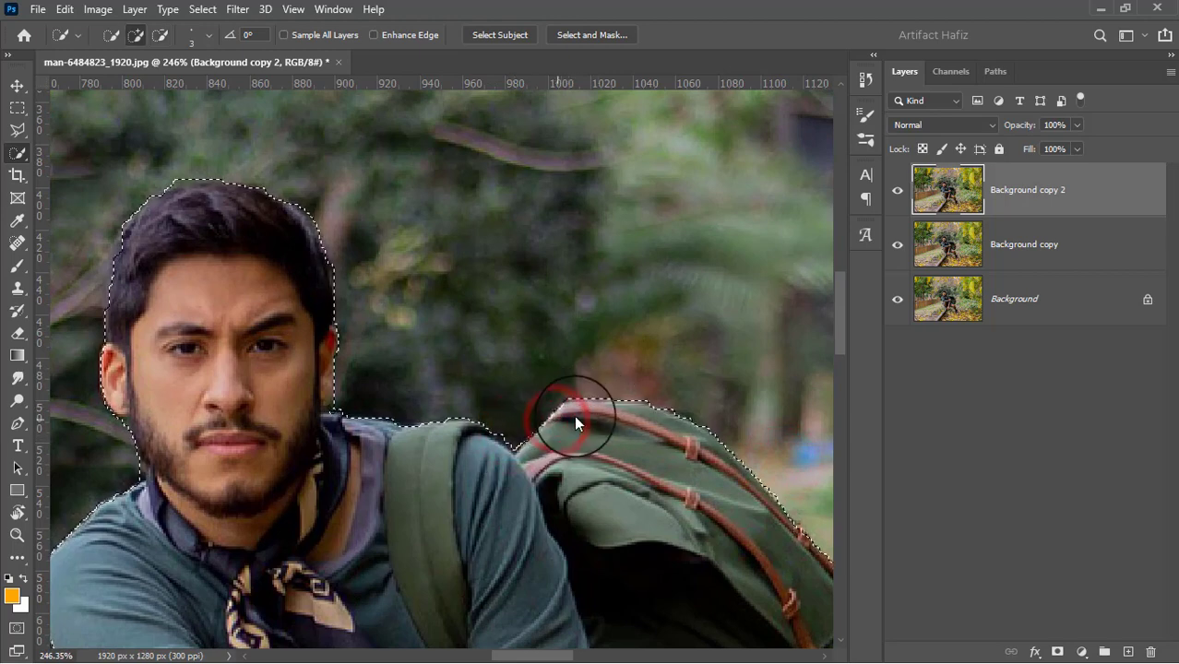
scroll(646, 417, "down", 2)
scroll(649, 422, "down", 1)
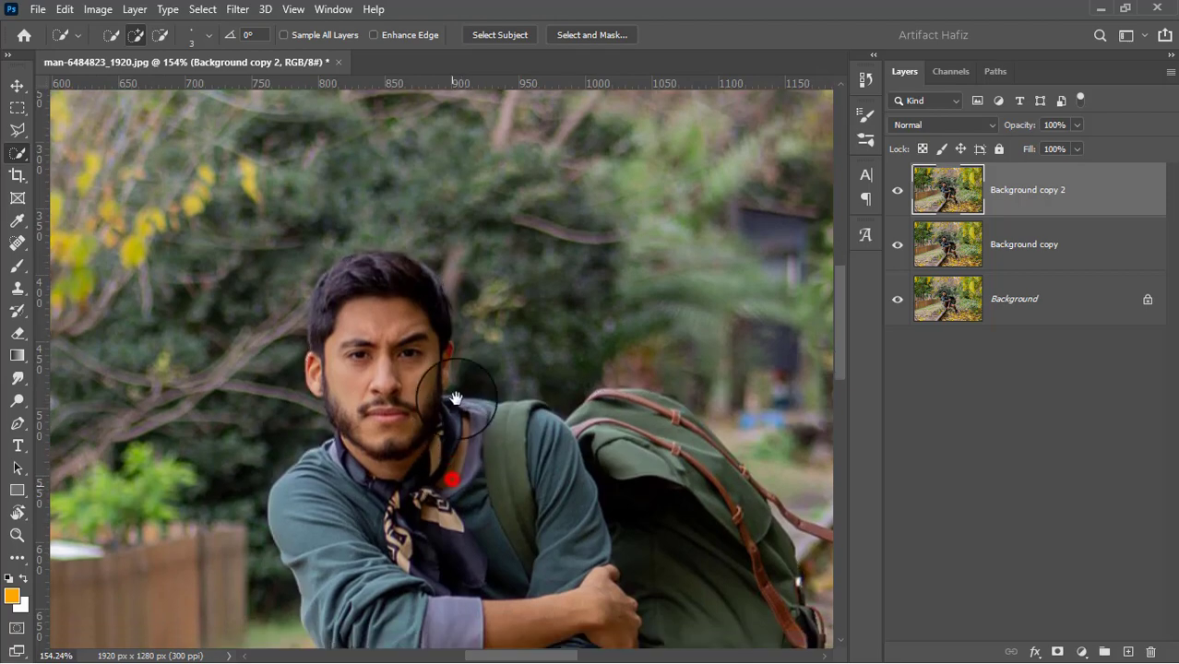
left_click_drag(451, 480, 533, 344)
- Remove ground near the shoe toe, fingers and wrist from the selection
scroll(533, 351, "down", 3)
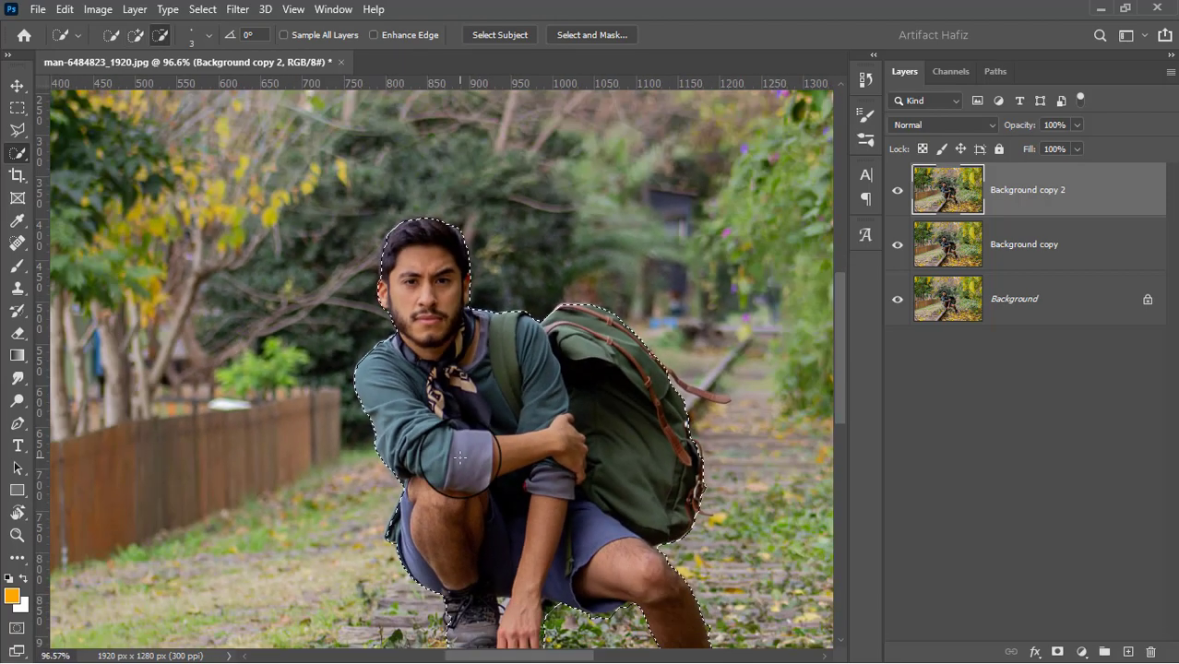
scroll(442, 582, "up", 2)
scroll(479, 516, "up", 2)
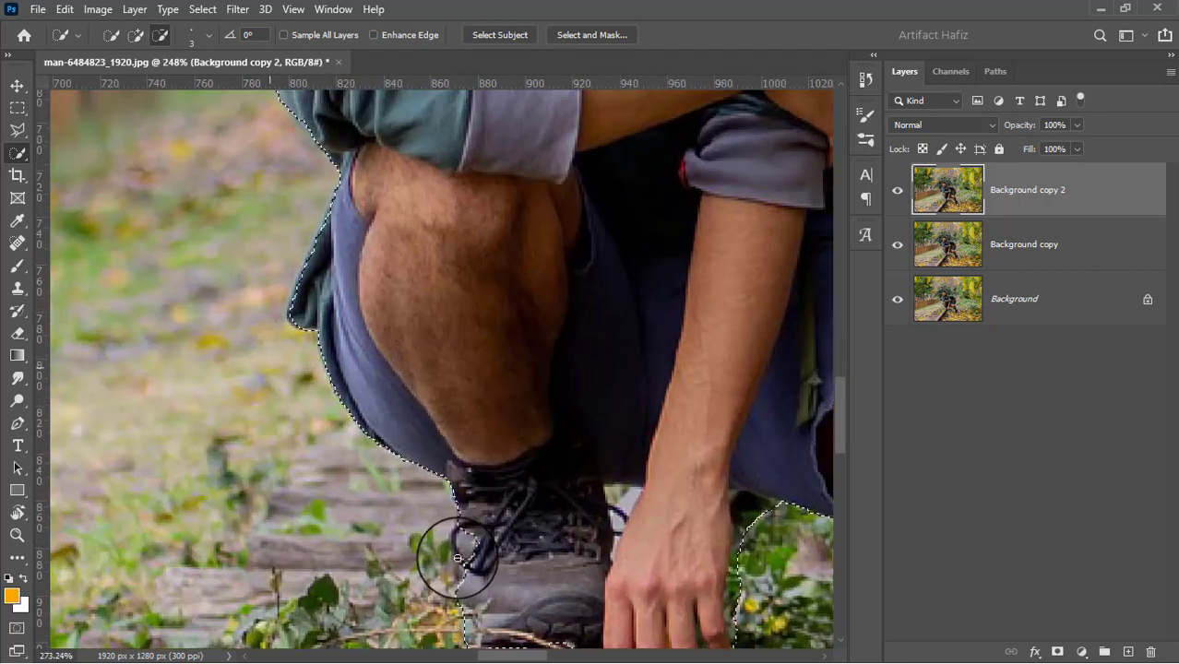
scroll(470, 502, "up", 3)
left_click_drag(460, 512, 421, 606)
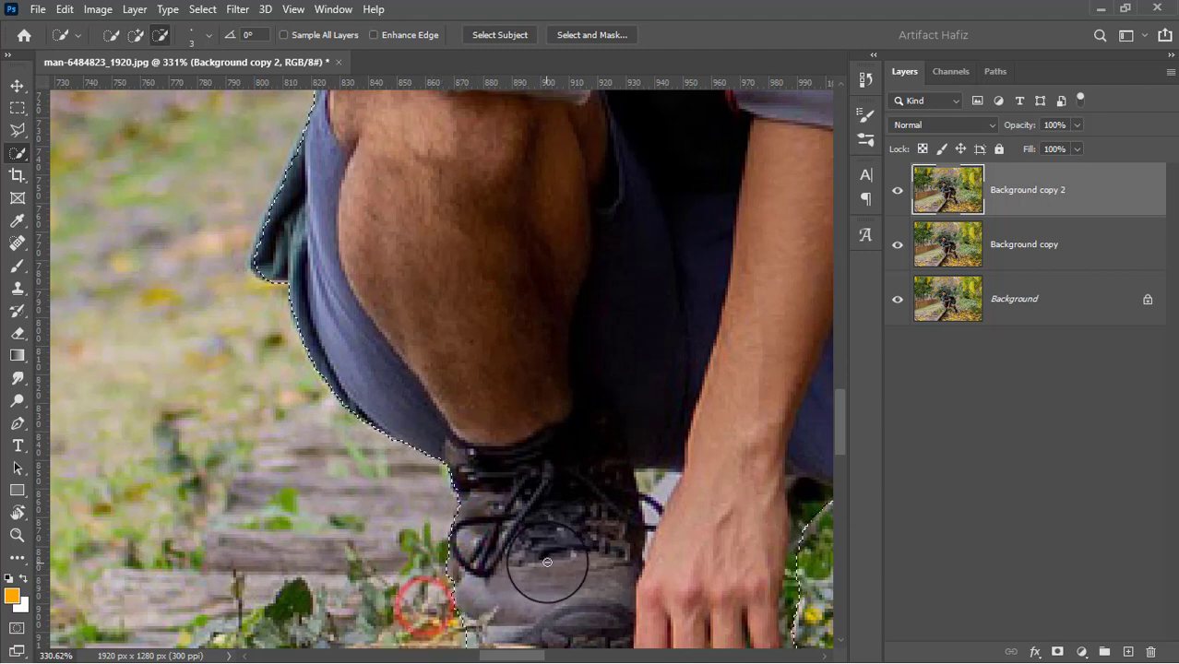
scroll(540, 566, "down", 3)
scroll(547, 562, "down", 2)
scroll(546, 562, "down", 1)
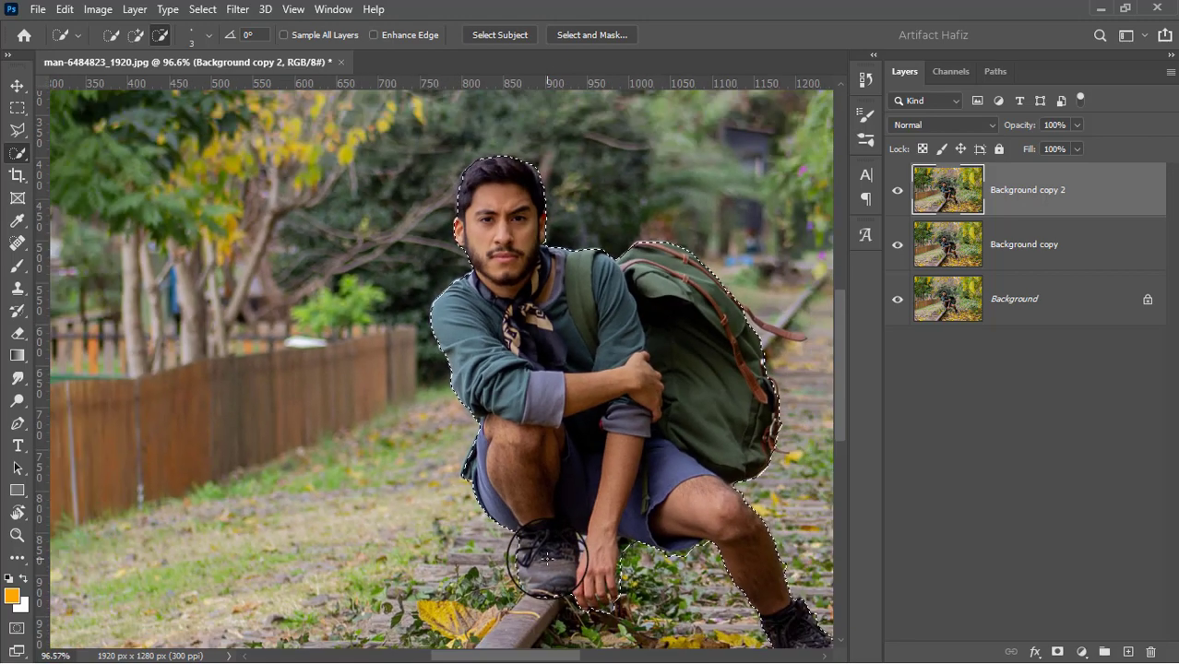
scroll(608, 567, "up", 4)
scroll(627, 574, "up", 1)
scroll(605, 561, "up", 1)
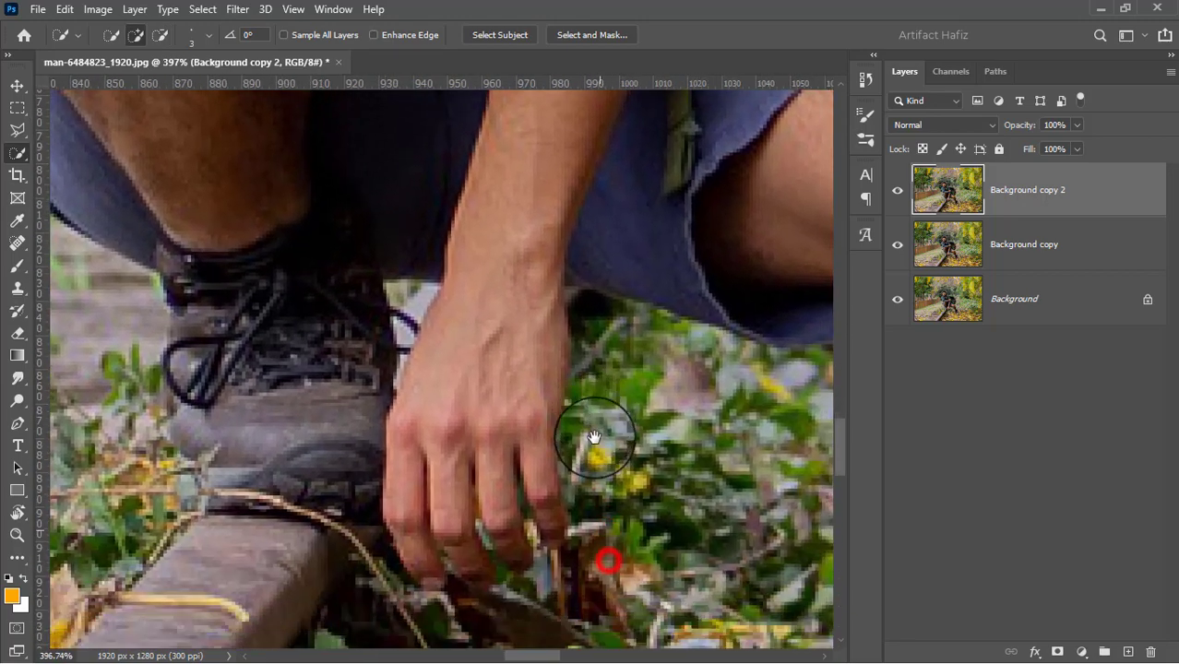
scroll(613, 556, "up", 1)
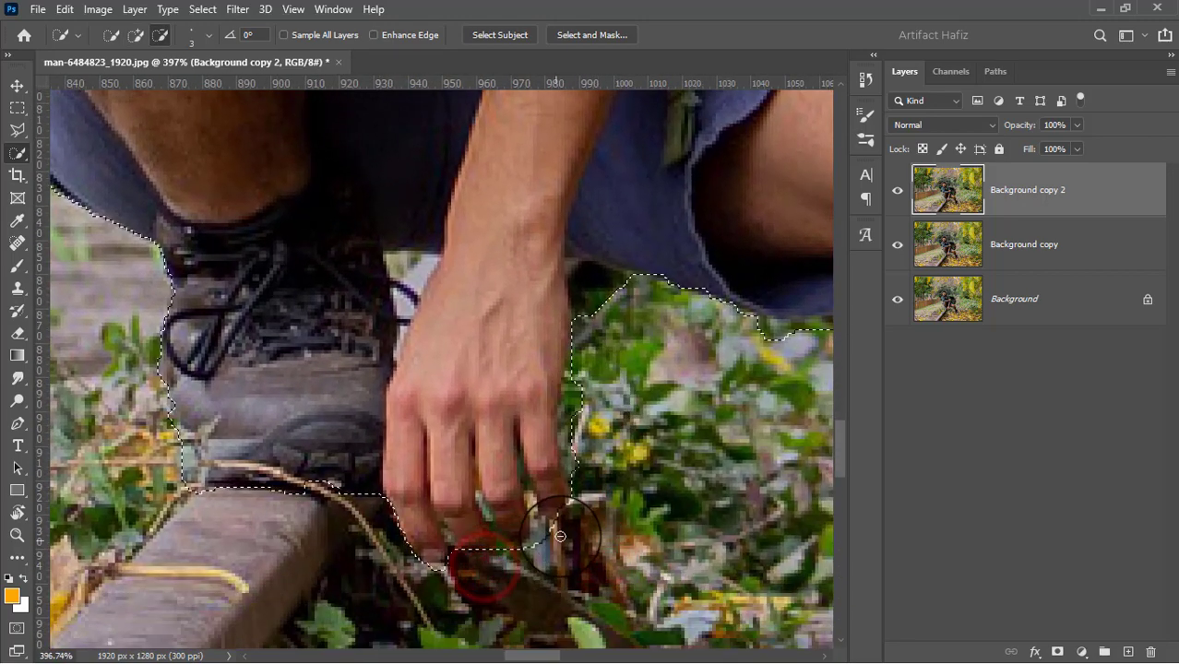
mouse_move(471, 548)
left_mouse_down()
mouse_move(573, 383)
mouse_move(592, 276)
left_mouse_up()
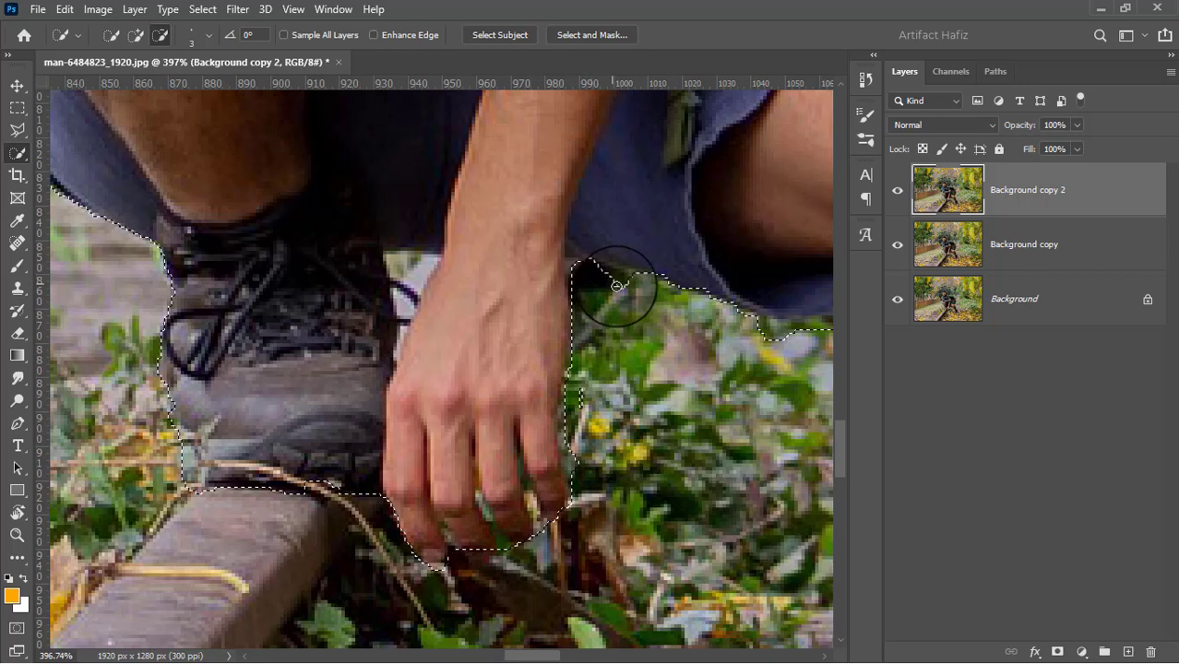
mouse_move(578, 397)
left_mouse_down()
mouse_move(586, 424)
mouse_move(574, 395)
left_mouse_up()
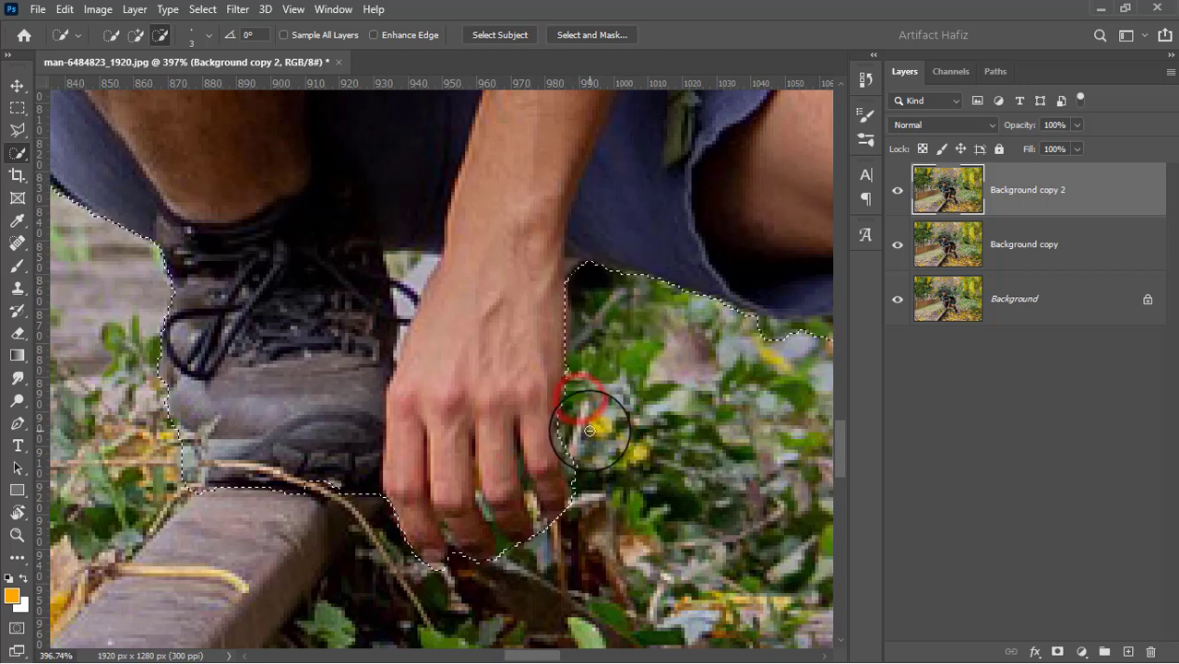
left_click_drag(413, 264, 393, 260)
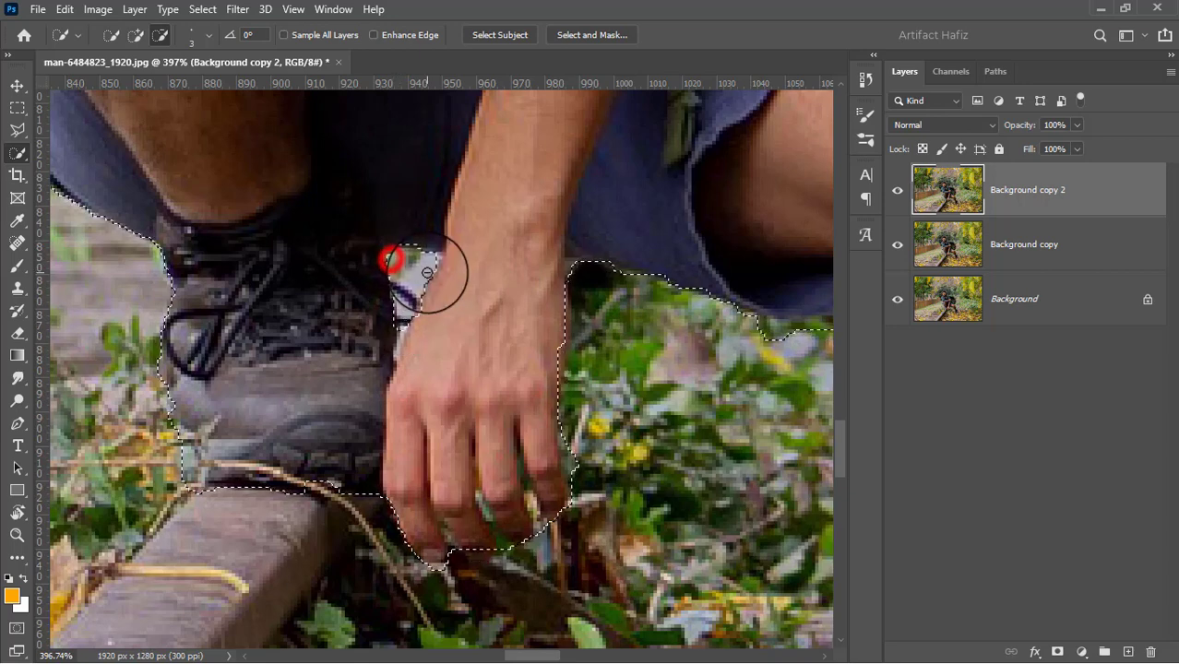
- Trim background from the selection along the shorts, knee and leg edges, then zoom out
left_click_drag(642, 402, 460, 402)
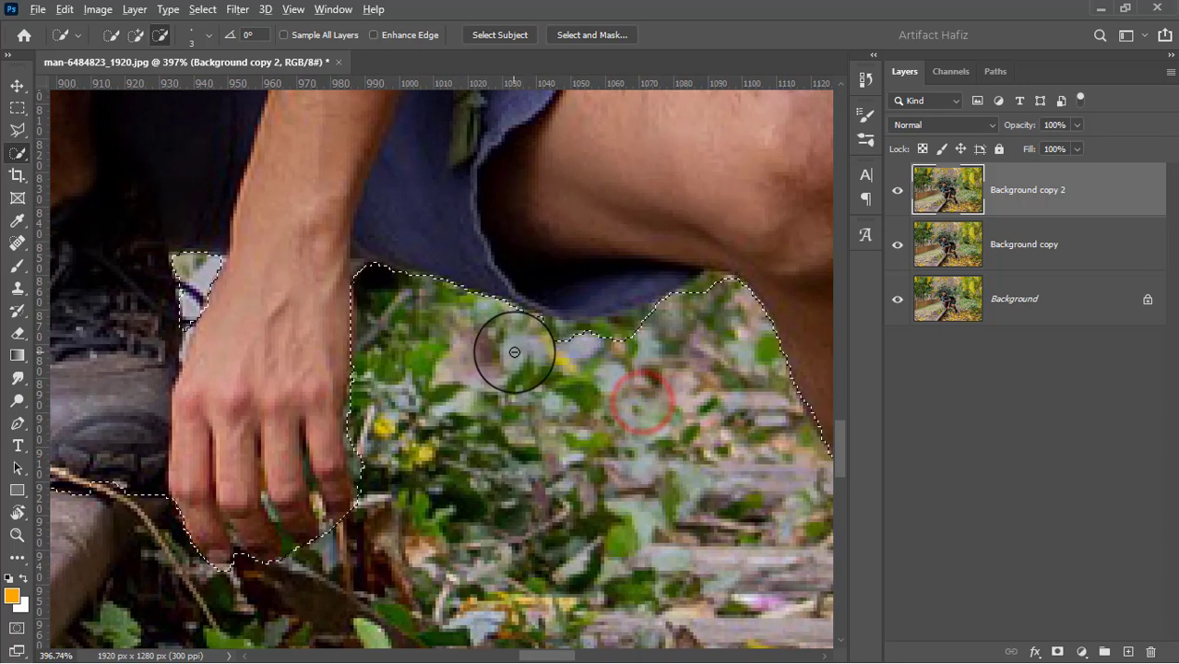
mouse_move(543, 331)
left_mouse_down()
mouse_move(615, 324)
mouse_move(735, 369)
mouse_move(586, 403)
left_mouse_up()
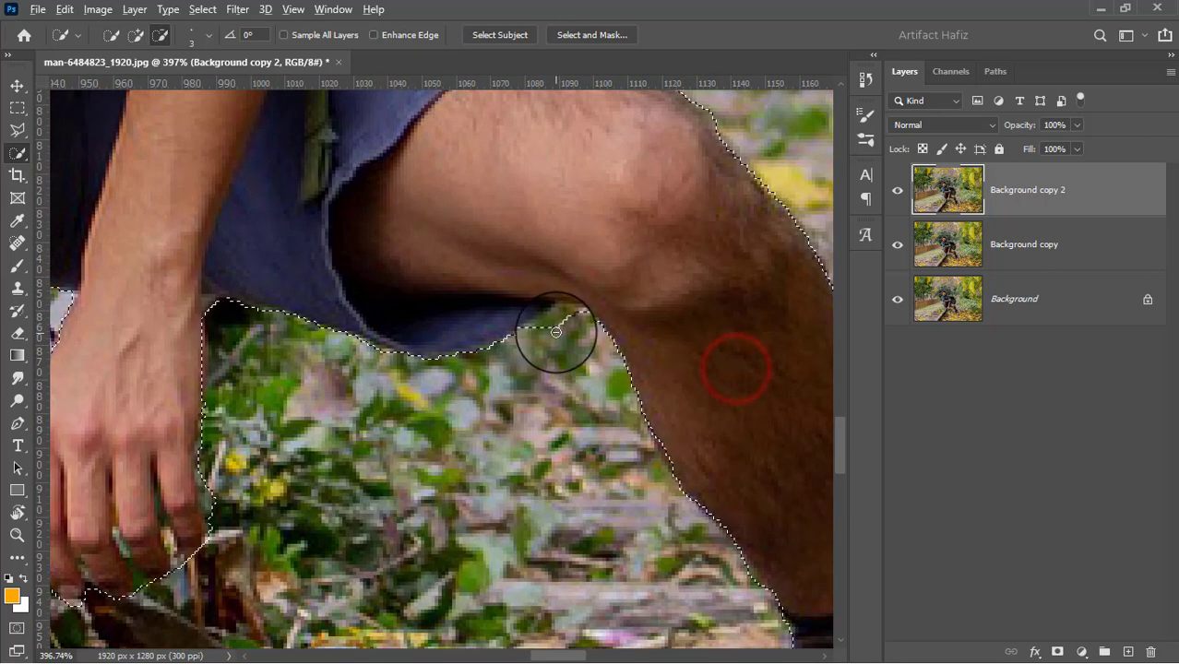
mouse_move(539, 329)
left_mouse_down()
mouse_move(560, 317)
mouse_move(588, 429)
left_mouse_up()
mouse_move(461, 498)
left_mouse_down()
mouse_move(461, 380)
mouse_move(439, 358)
left_mouse_up()
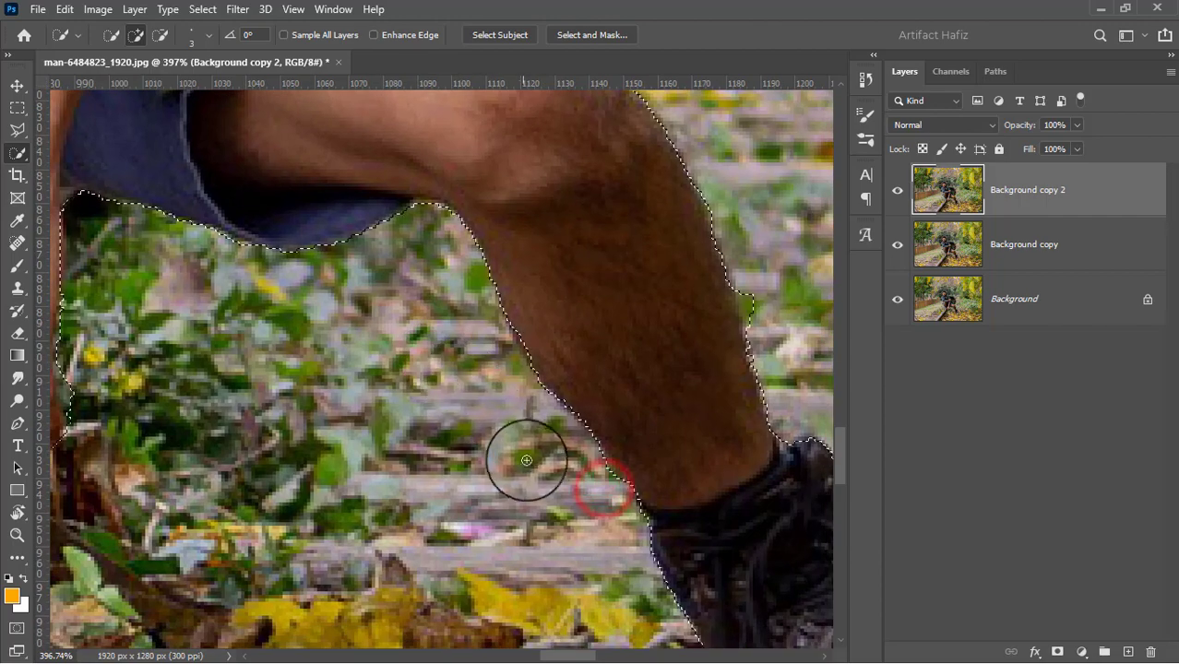
left_click_drag(749, 277, 763, 325)
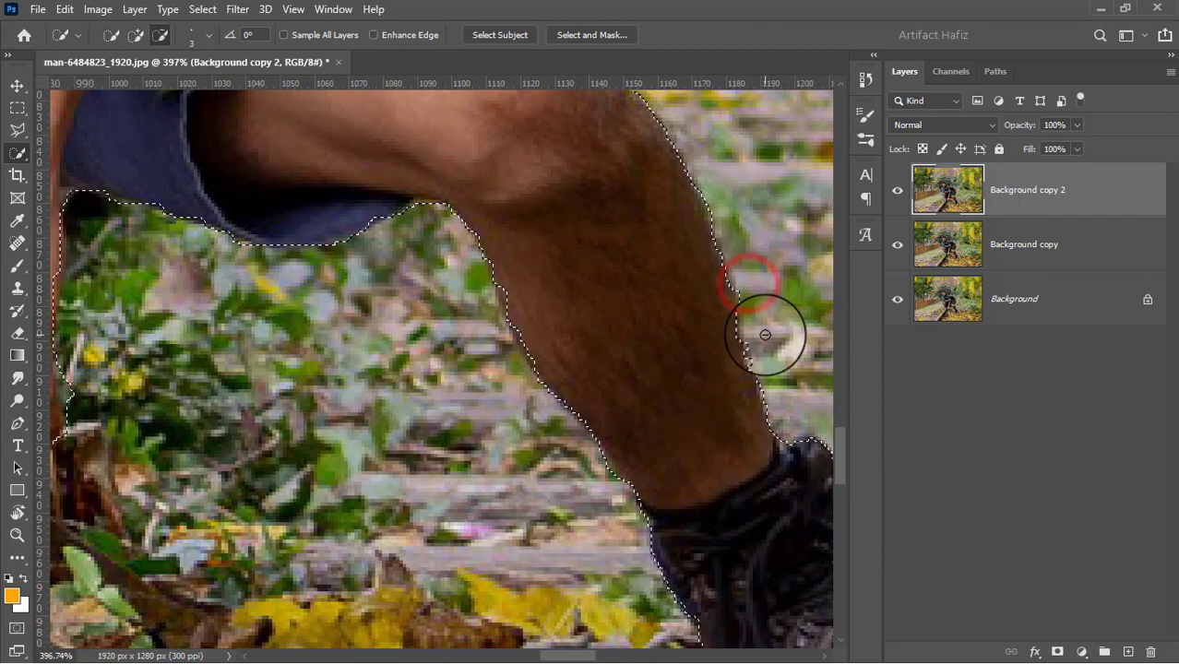
scroll(605, 420, "down", 2)
scroll(599, 429, "down", 1)
scroll(601, 435, "down", 2)
scroll(599, 433, "down", 1)
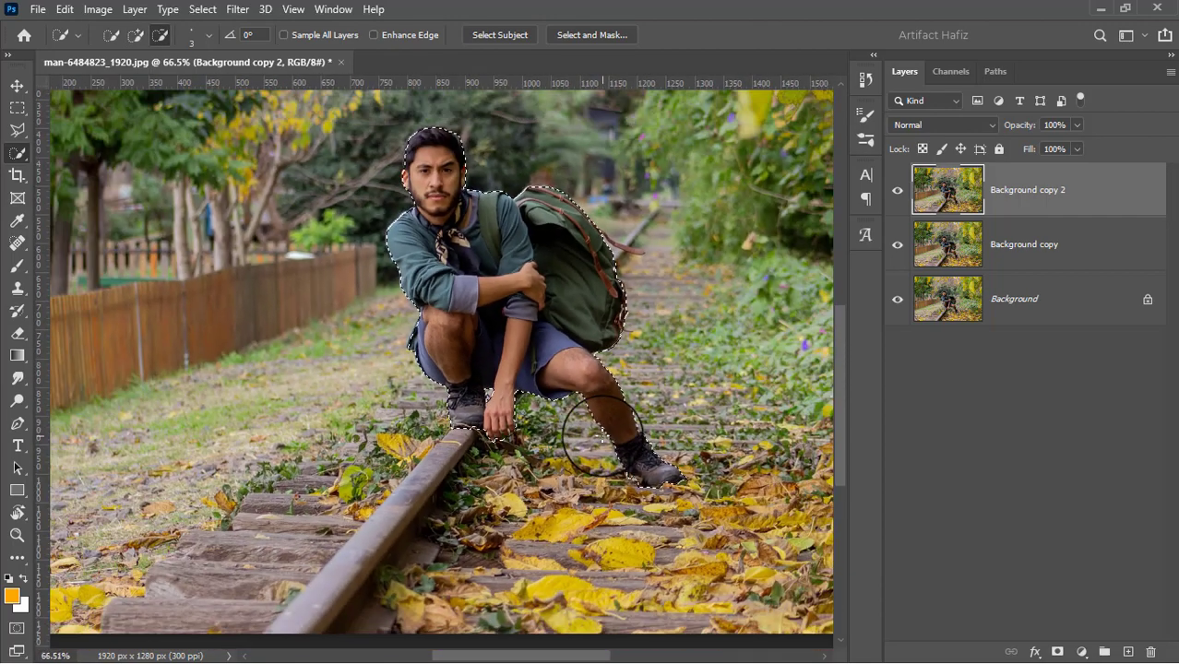
scroll(600, 433, "down", 1)
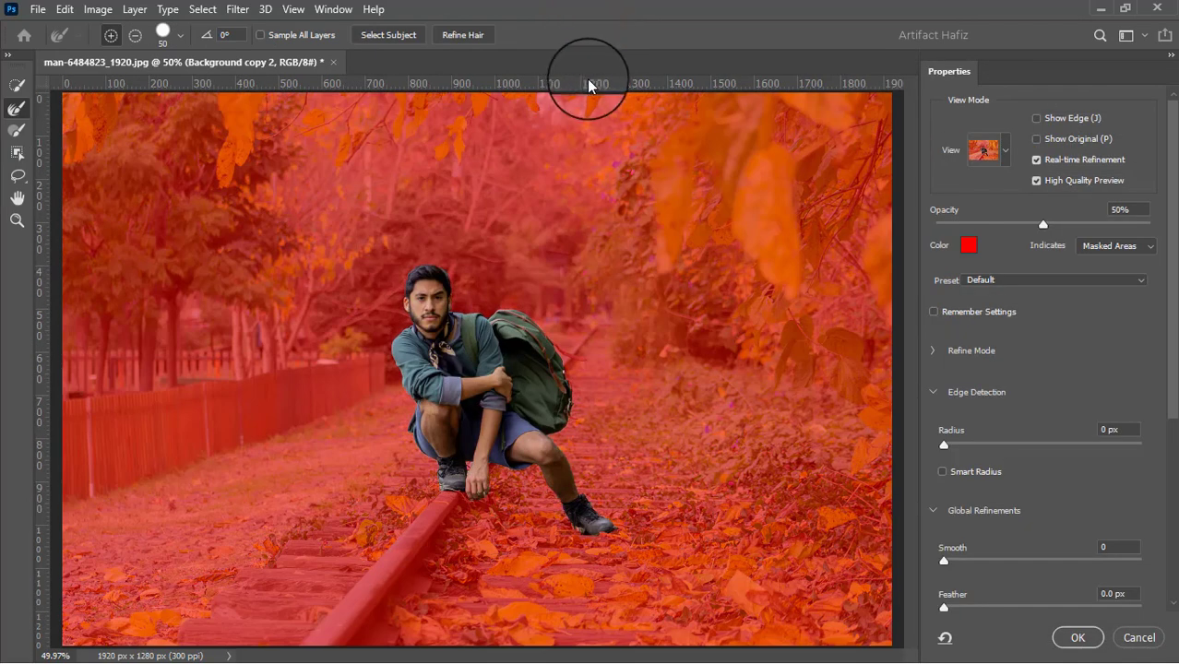
- In Overlay view, refine the mask edge along the face, jaw, ear and hair
left_click(983, 149)
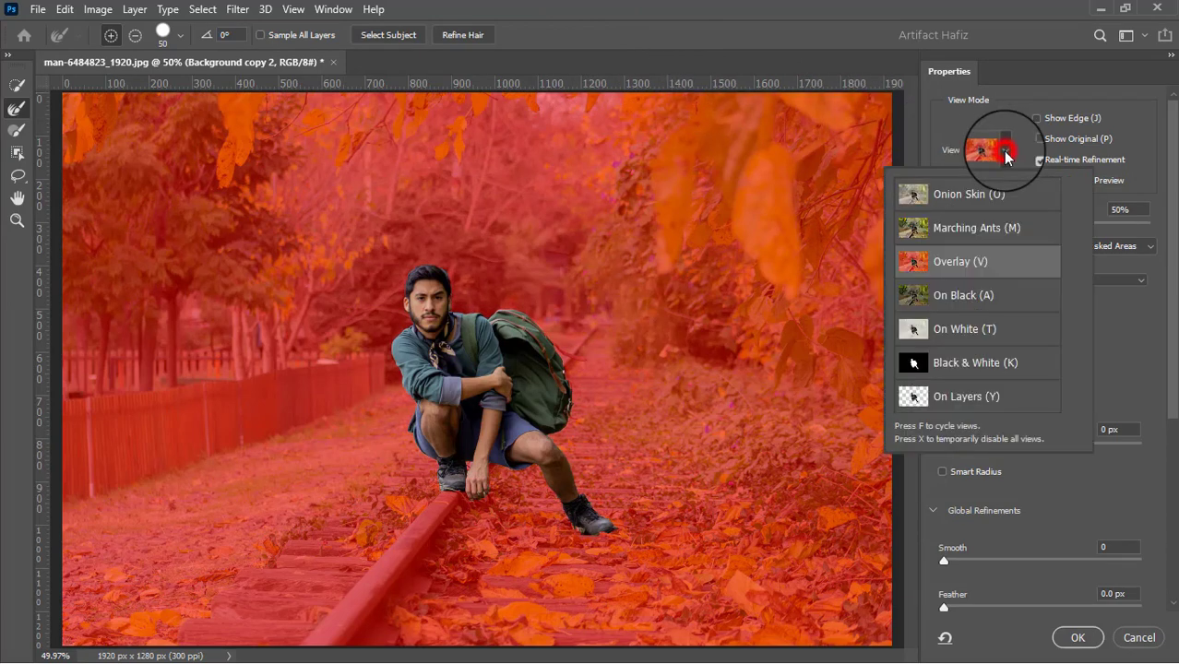
left_click(17, 108)
scroll(438, 282, "up", 2)
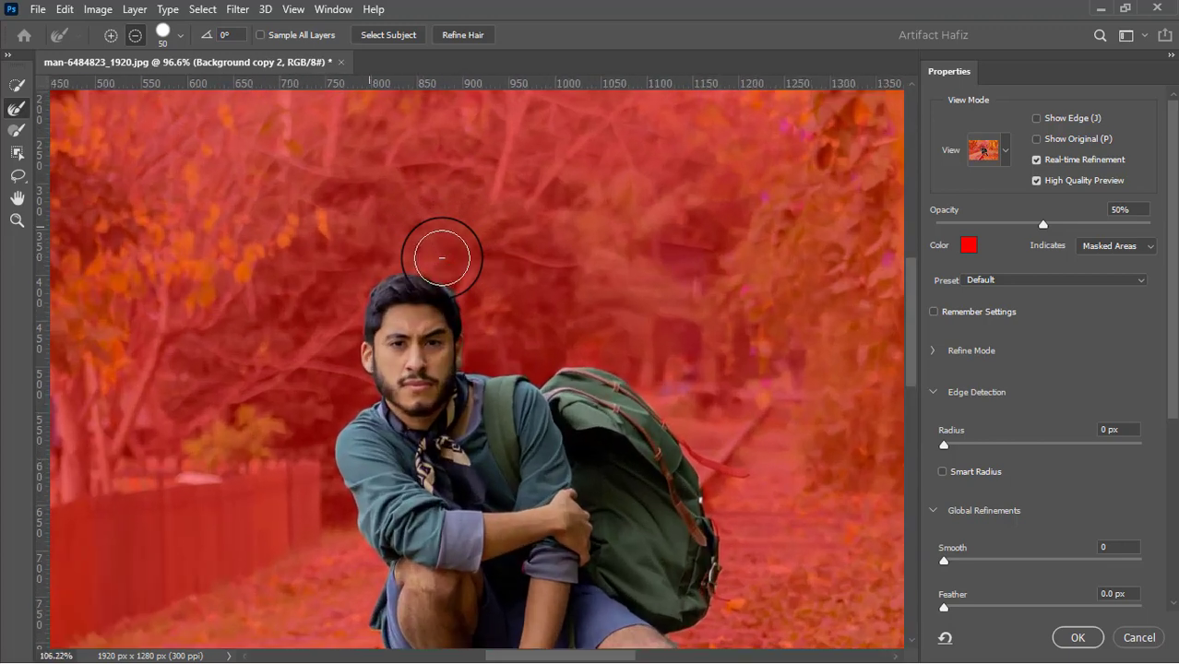
scroll(442, 258, "up", 2)
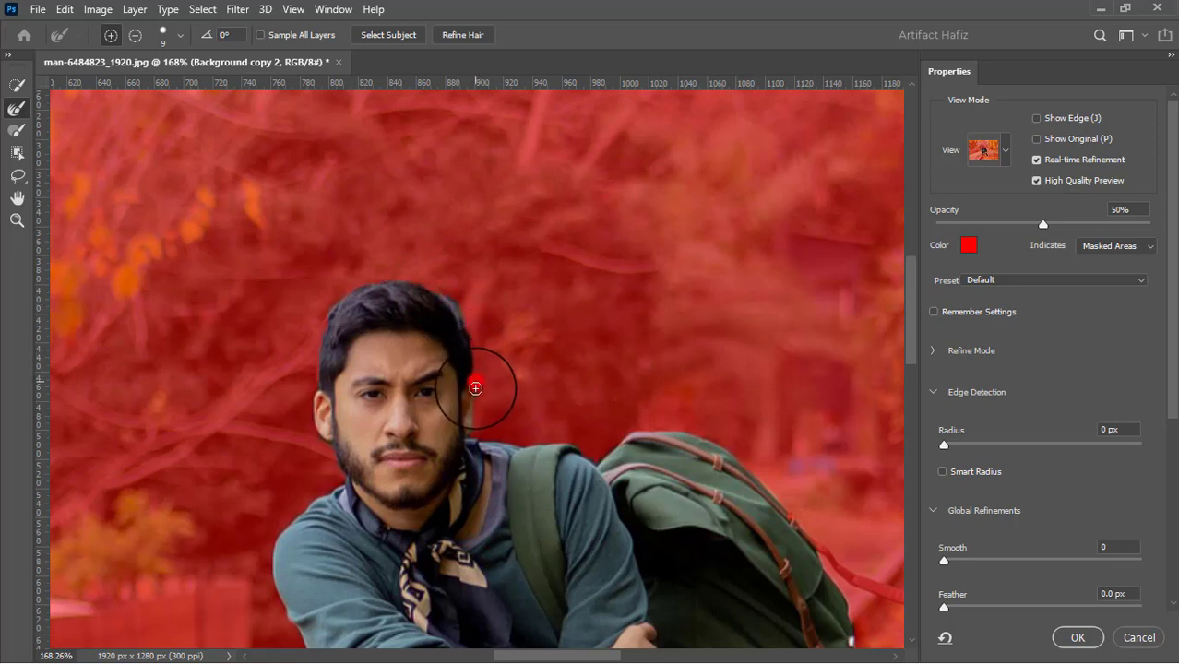
left_click_drag(476, 429, 471, 454)
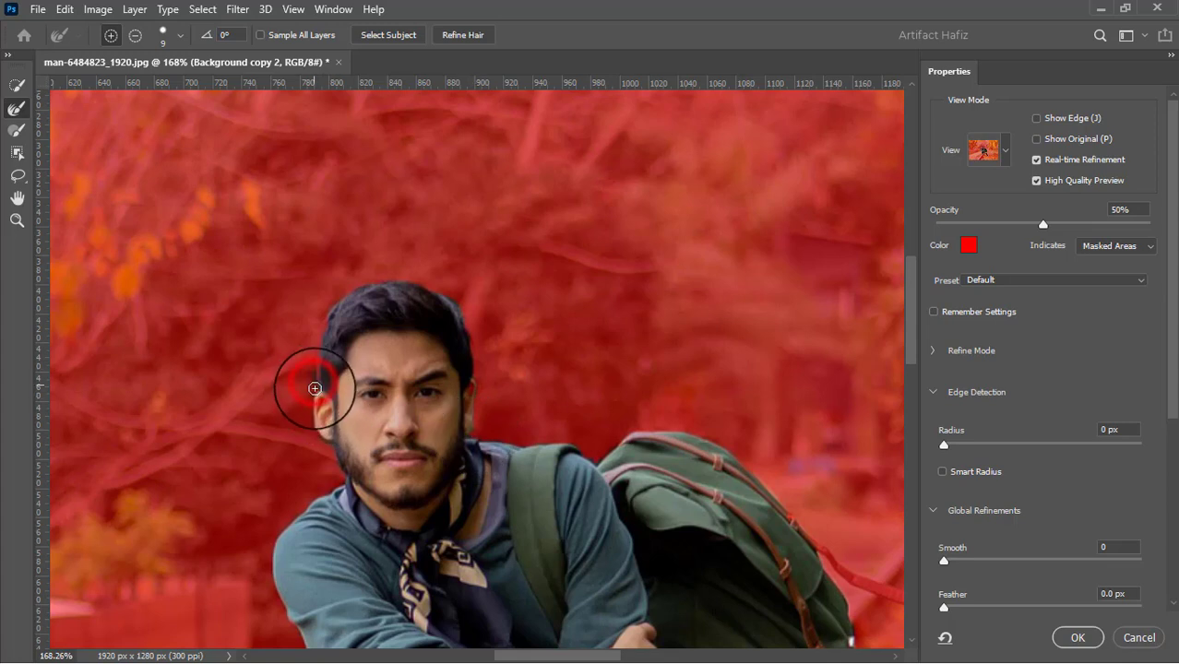
left_click_drag(302, 389, 313, 325)
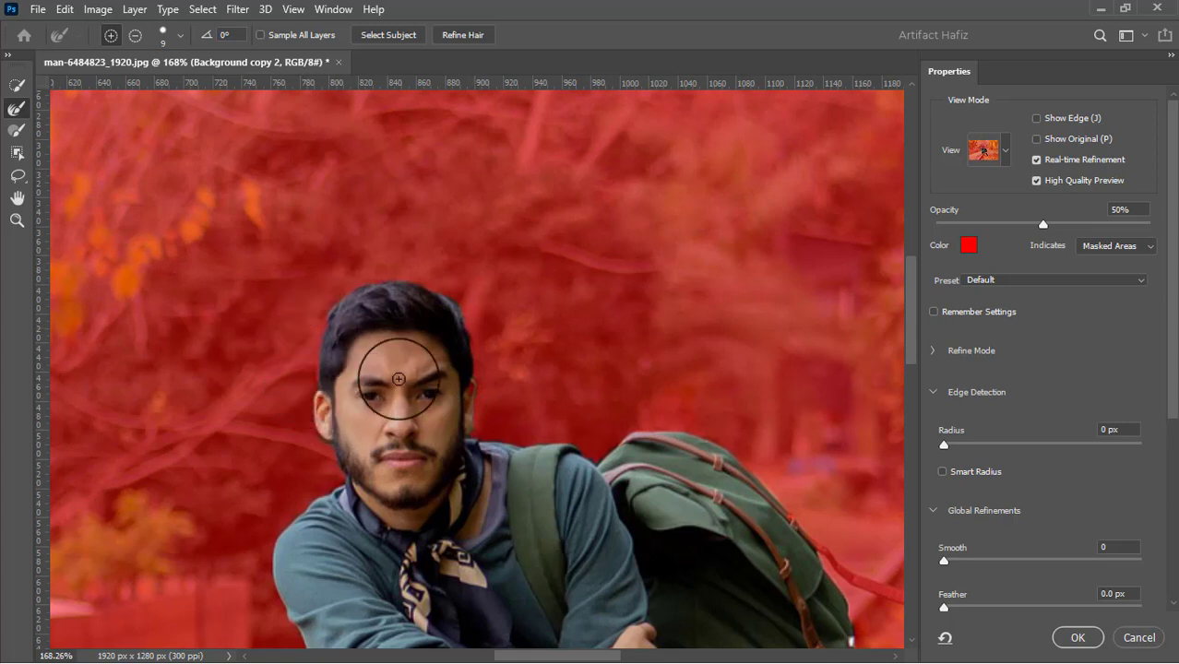
- Refine the mask around the backpack's top edge, strap and buckle
scroll(424, 346, "down", 2)
scroll(489, 343, "down", 1)
mouse_move(492, 356)
left_mouse_down()
mouse_move(534, 339)
mouse_move(591, 376)
mouse_move(476, 277)
left_mouse_up()
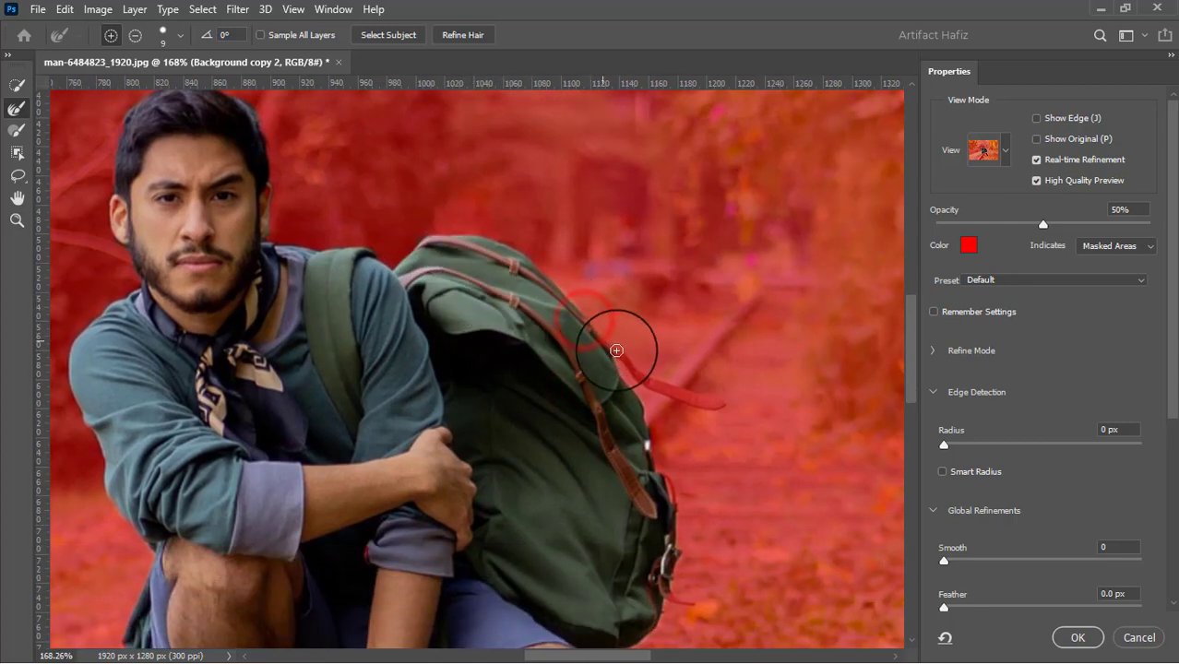
left_click_drag(671, 392, 714, 400)
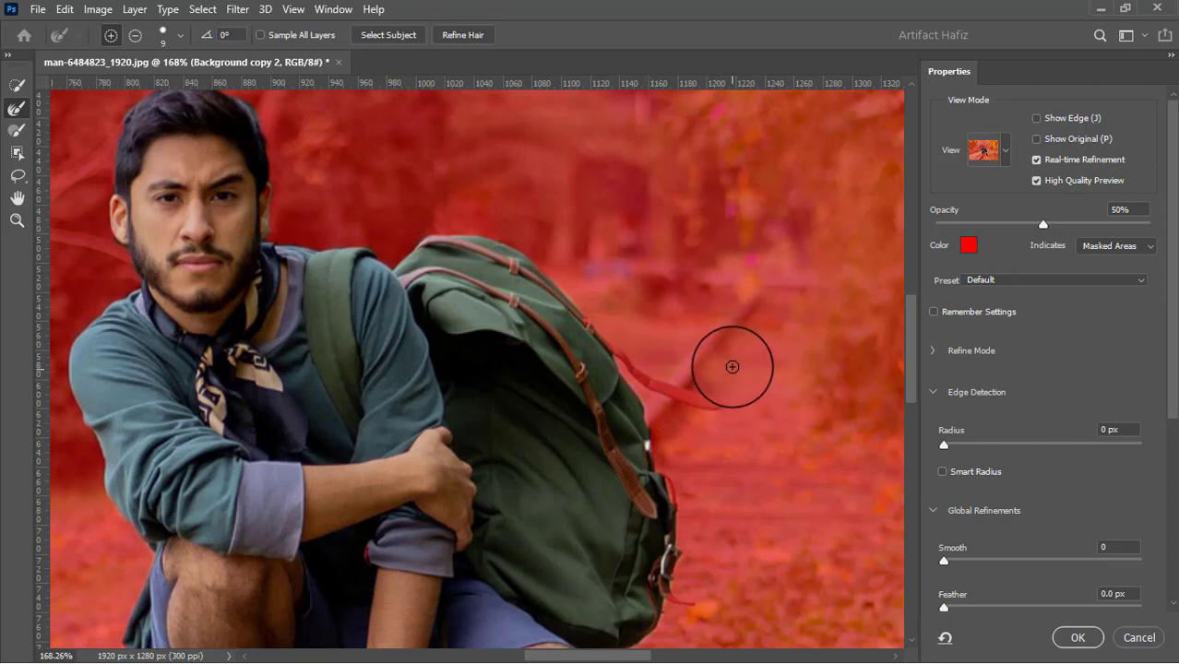
scroll(729, 351, "down", 2)
scroll(724, 328, "down", 3)
scroll(701, 369, "down", 3)
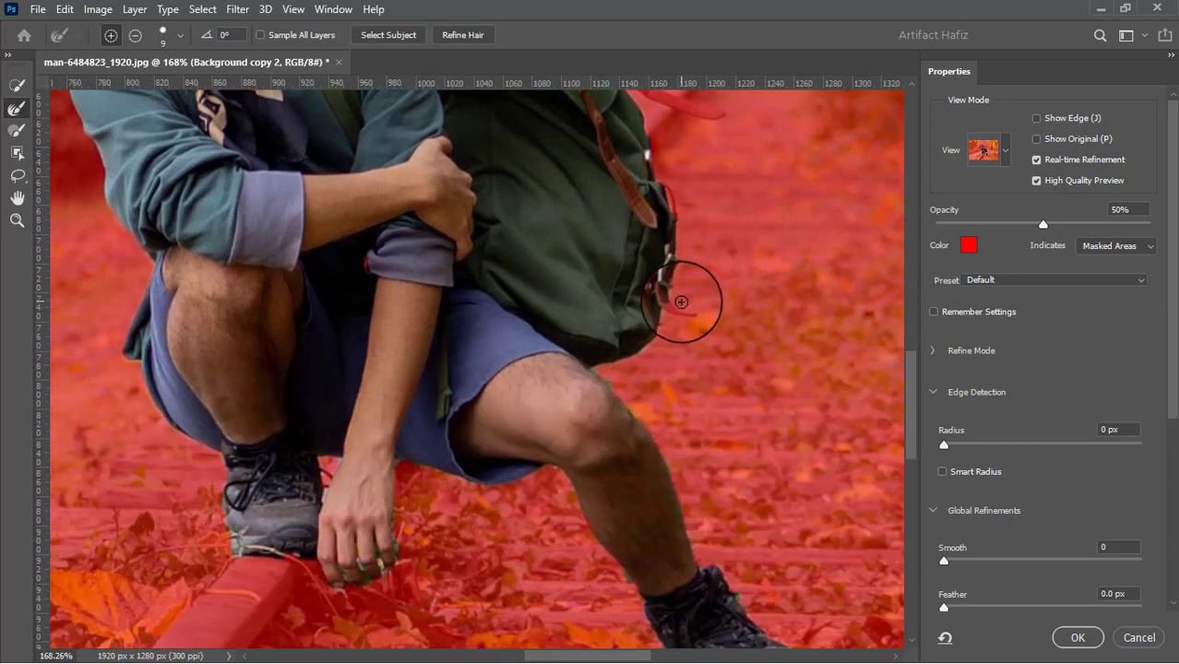
mouse_move(680, 302)
left_mouse_down()
mouse_move(669, 286)
mouse_move(671, 305)
left_mouse_up()
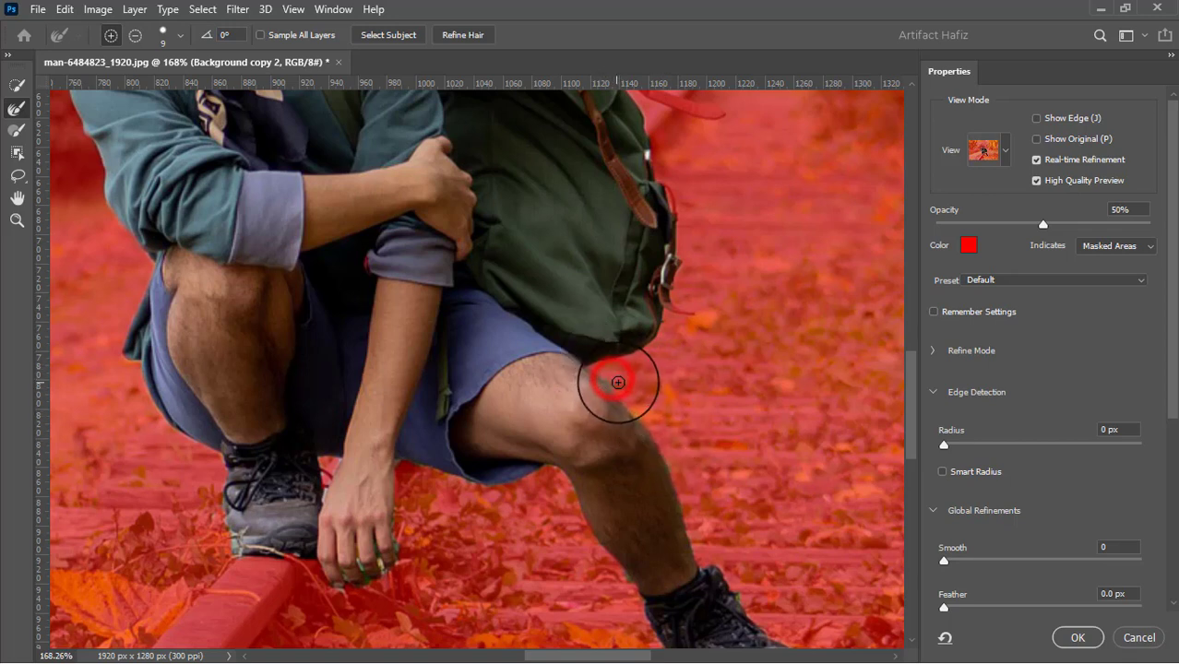
left_click(16, 85)
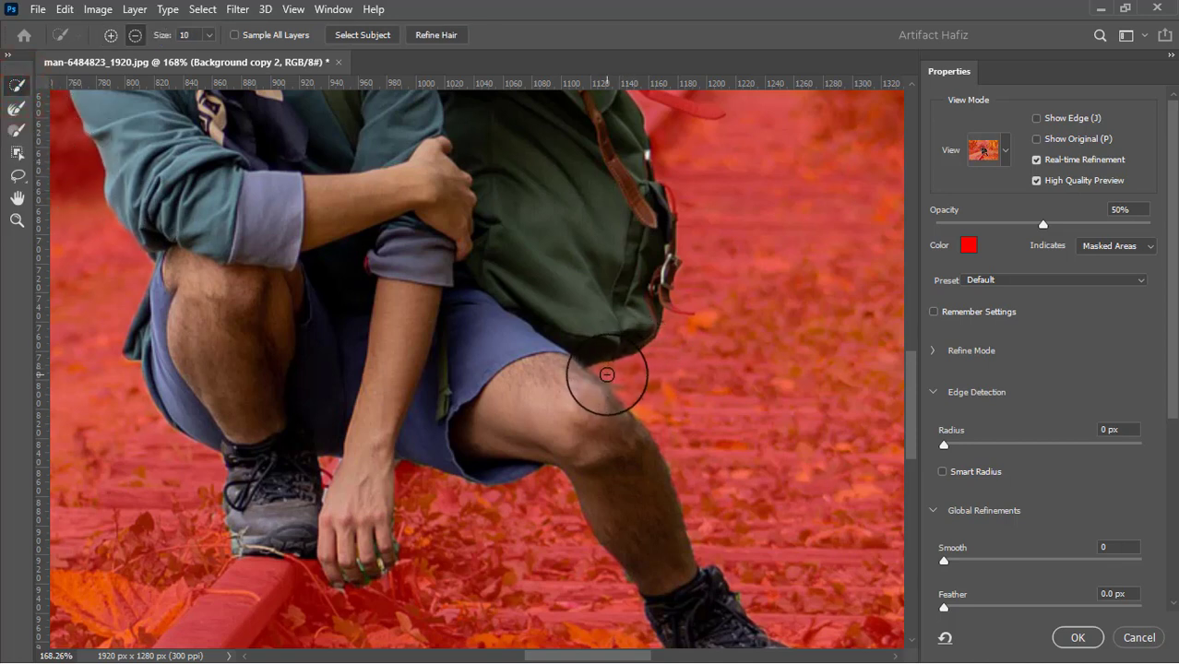
- Remove the background patches beside the knee and boot from the mask
left_click_drag(625, 379, 620, 378)
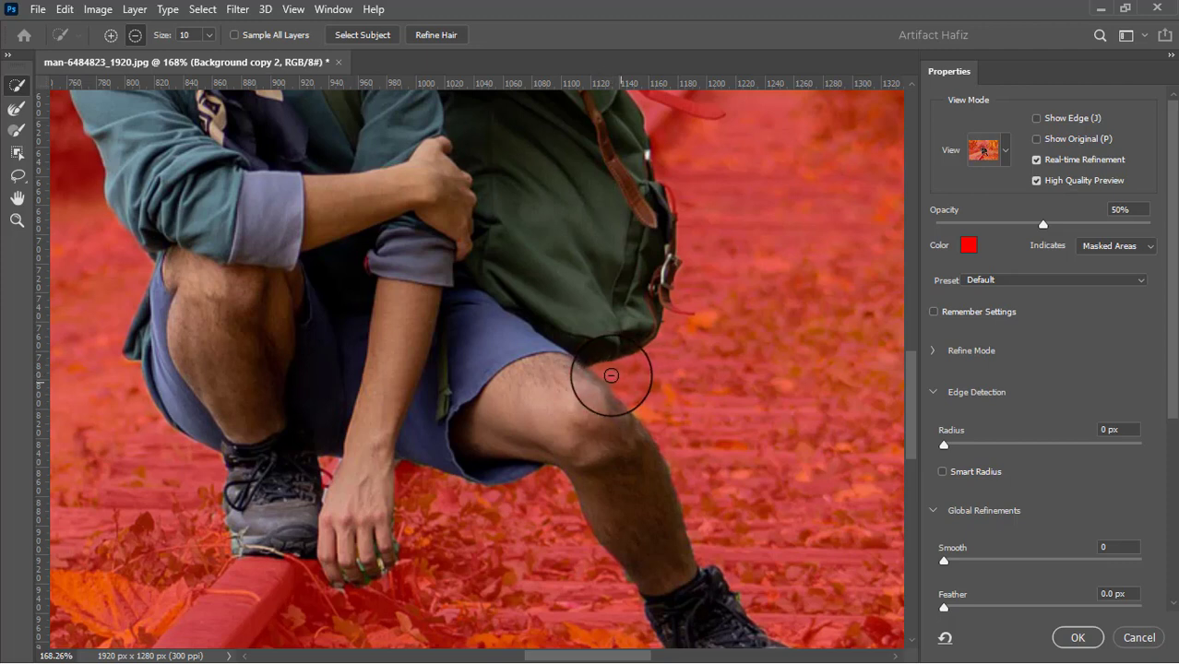
scroll(736, 473, "down", 3)
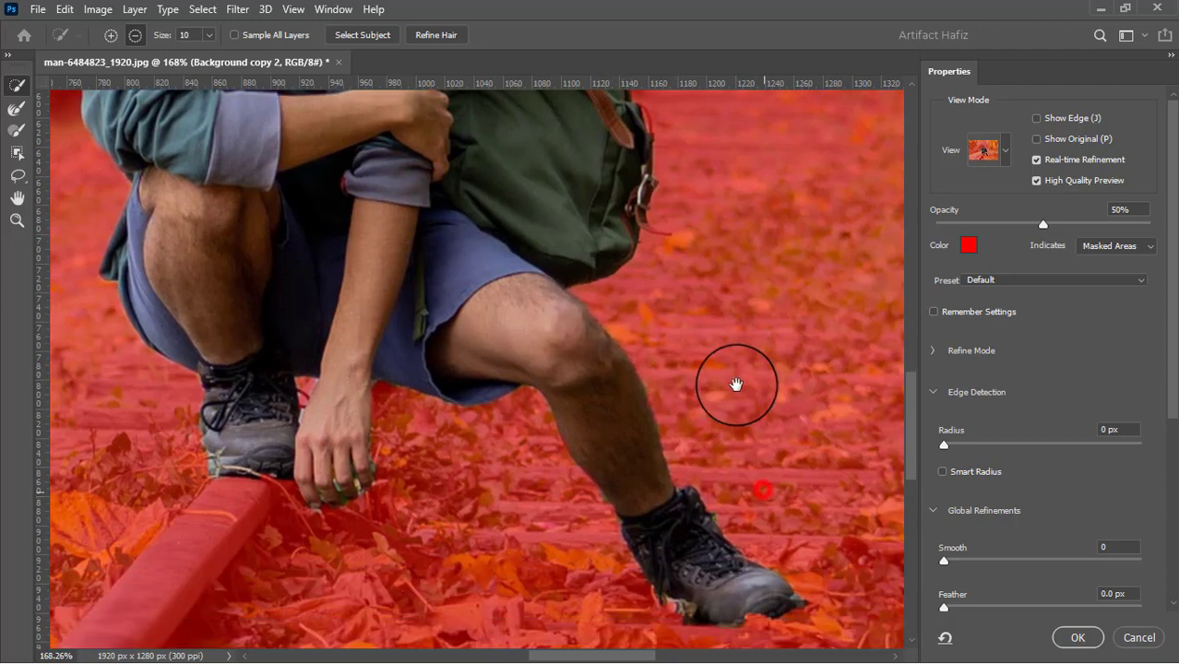
left_click_drag(733, 465, 724, 481)
- Refine Edge Brush the boot edges, fingers and wrist, then zoom out to fit
left_click(14, 128)
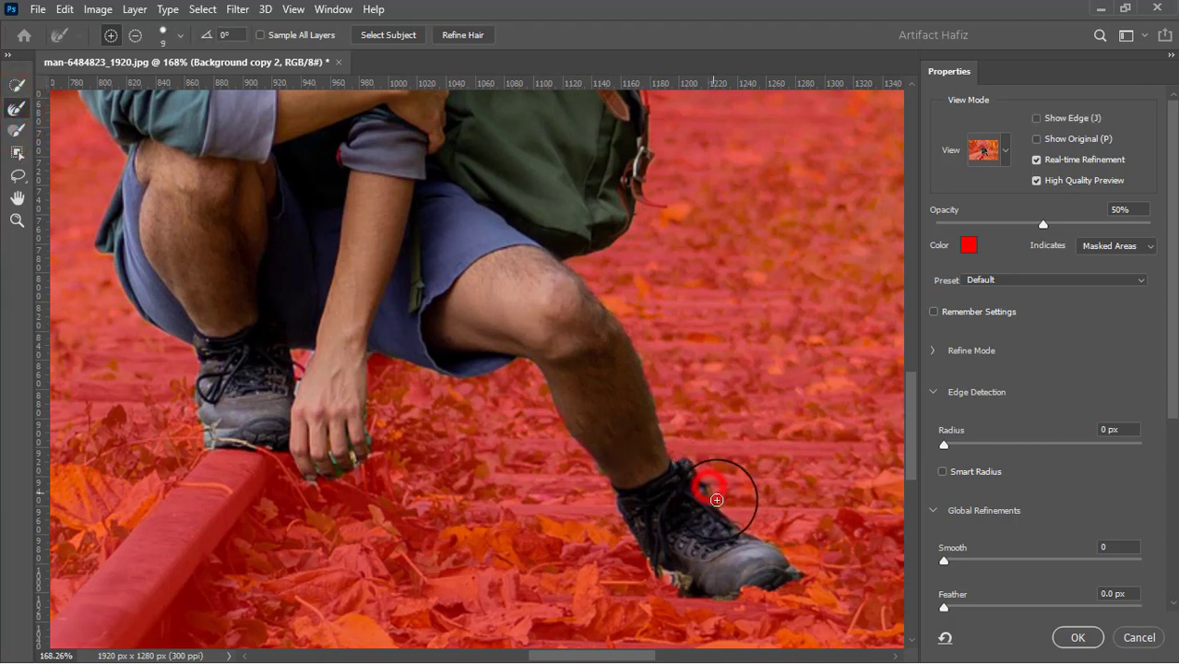
mouse_move(717, 499)
left_mouse_down()
mouse_move(660, 585)
mouse_move(773, 590)
mouse_move(788, 565)
left_mouse_up()
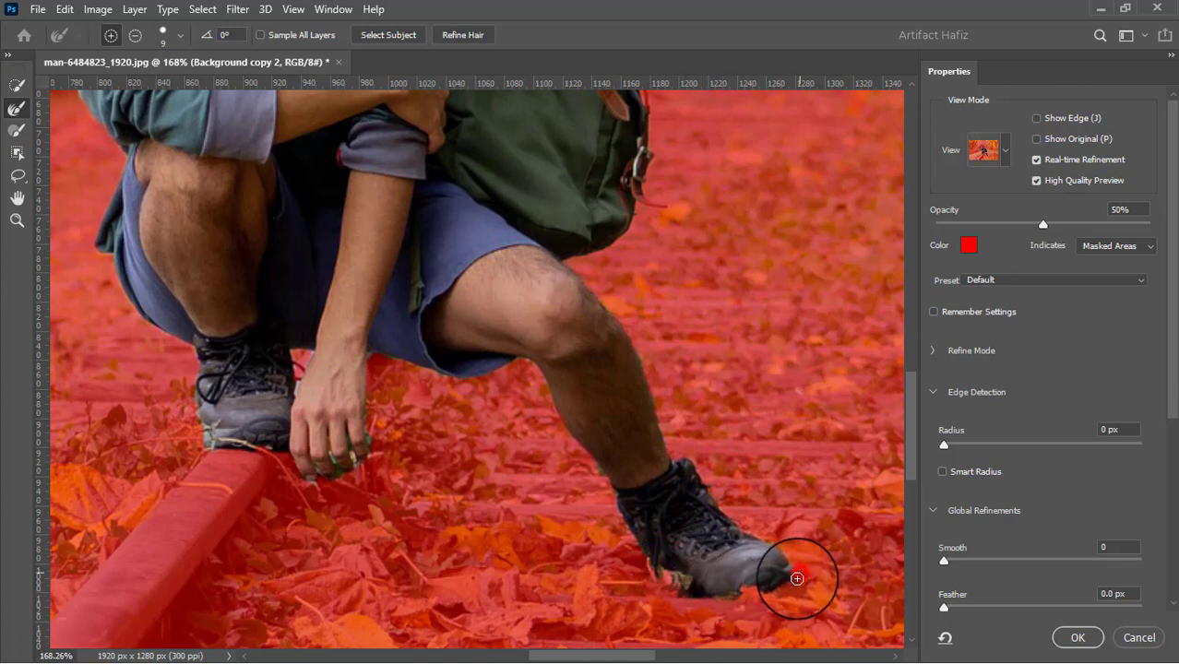
mouse_move(202, 423)
left_mouse_down()
mouse_move(198, 404)
mouse_move(205, 447)
left_mouse_up()
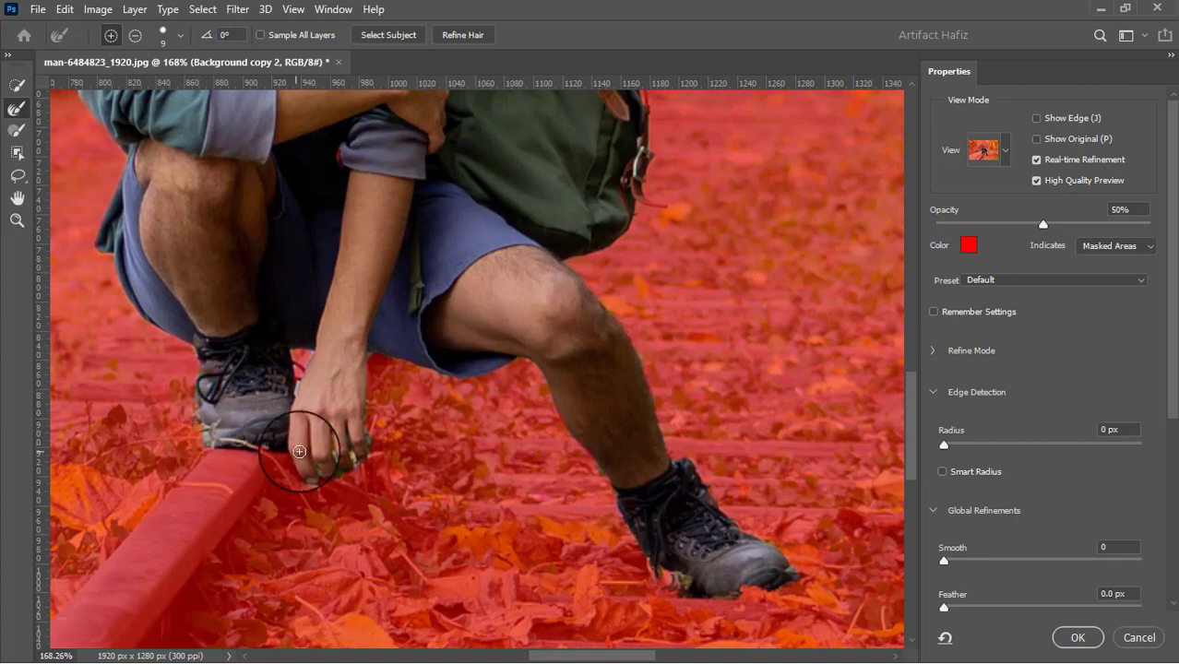
mouse_move(363, 414)
left_mouse_down()
mouse_move(369, 450)
mouse_move(346, 426)
mouse_move(353, 457)
mouse_move(332, 458)
mouse_move(340, 473)
mouse_move(309, 466)
left_mouse_up()
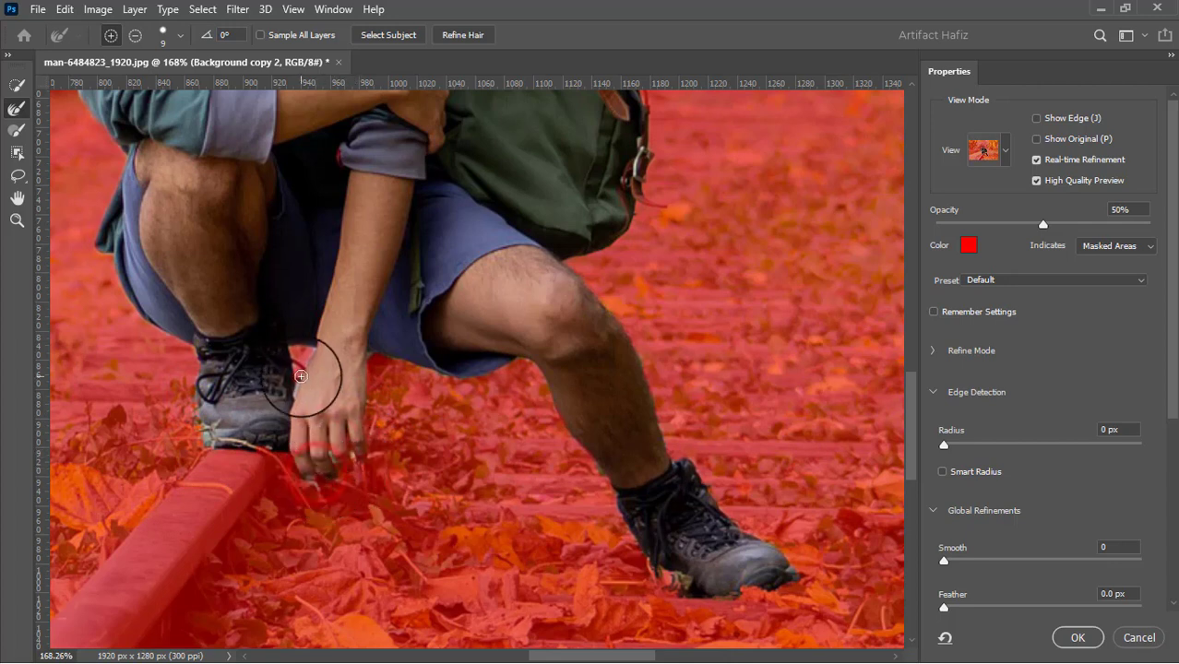
left_click_drag(307, 356, 294, 385)
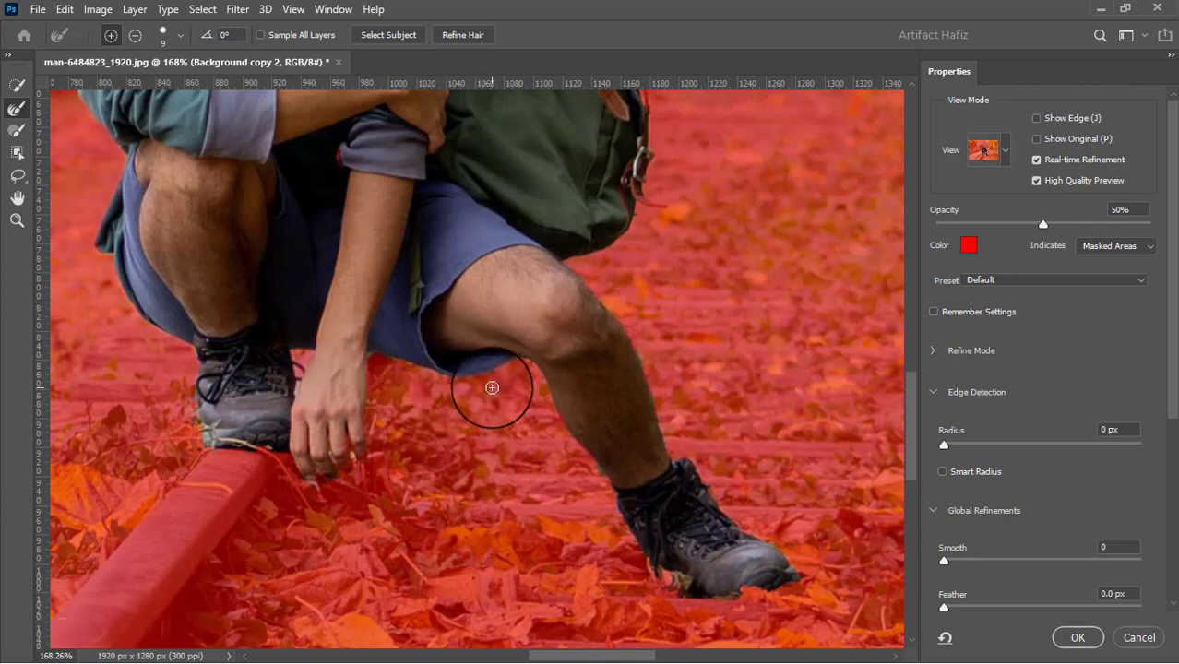
scroll(491, 388, "down", 2)
scroll(491, 387, "down", 2)
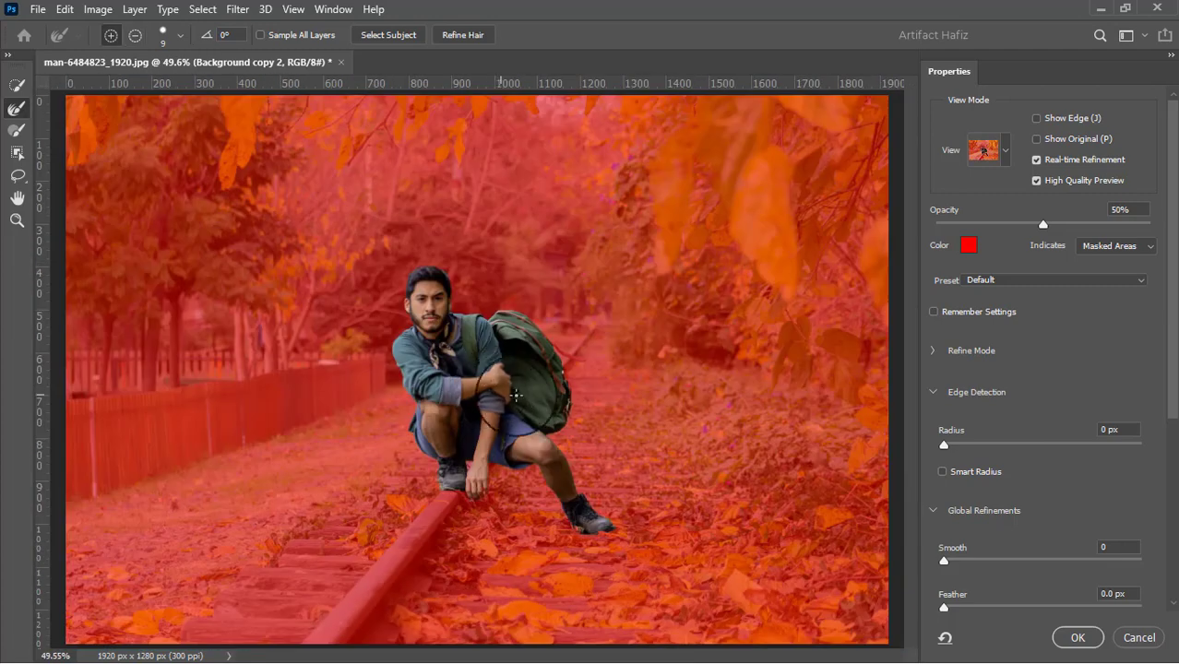
- Apply the selection as Background copy 2's layer mask and reload it as a selection on Background copy
left_click(1070, 640)
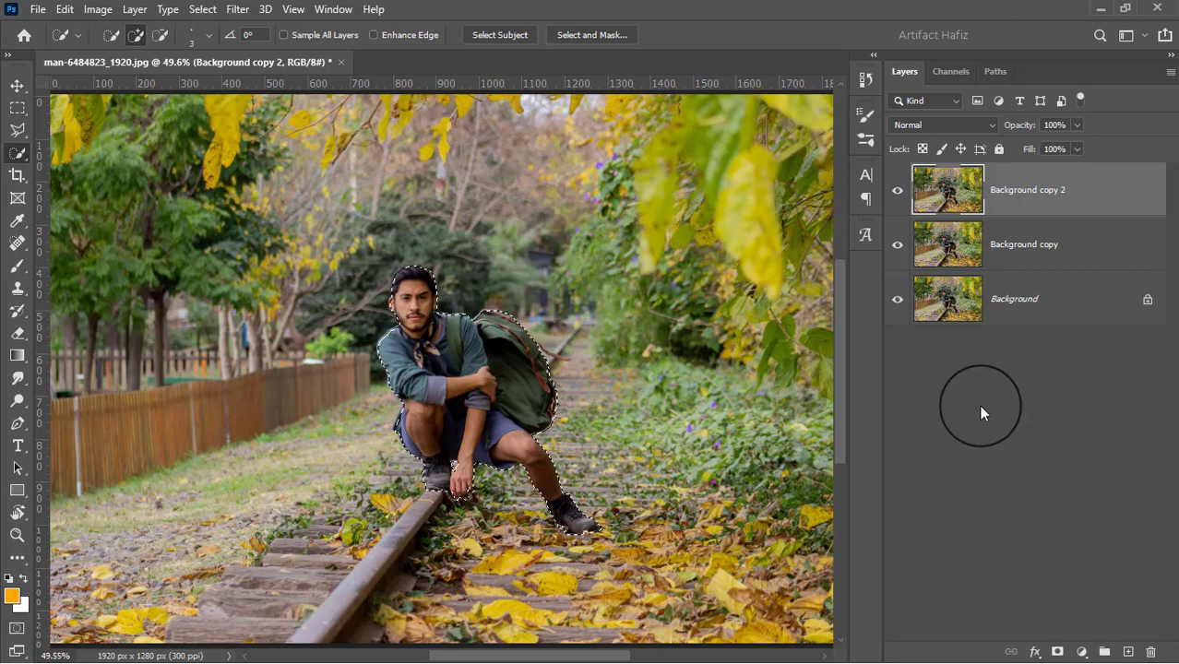
left_click(1053, 652)
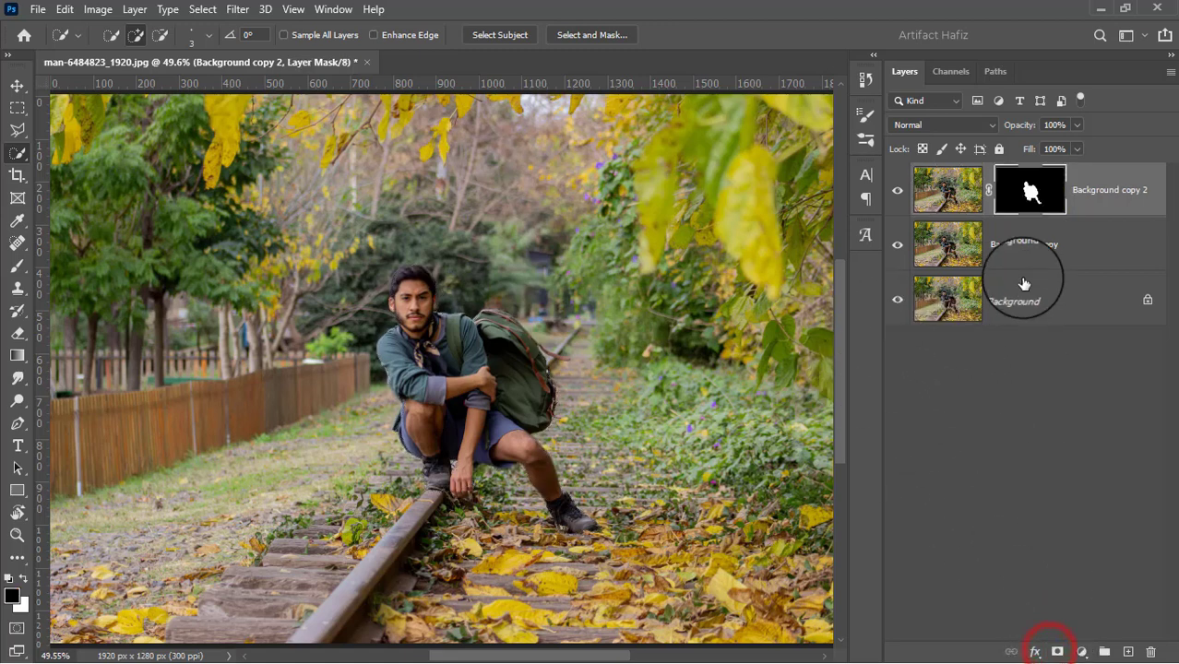
right_click(1024, 192)
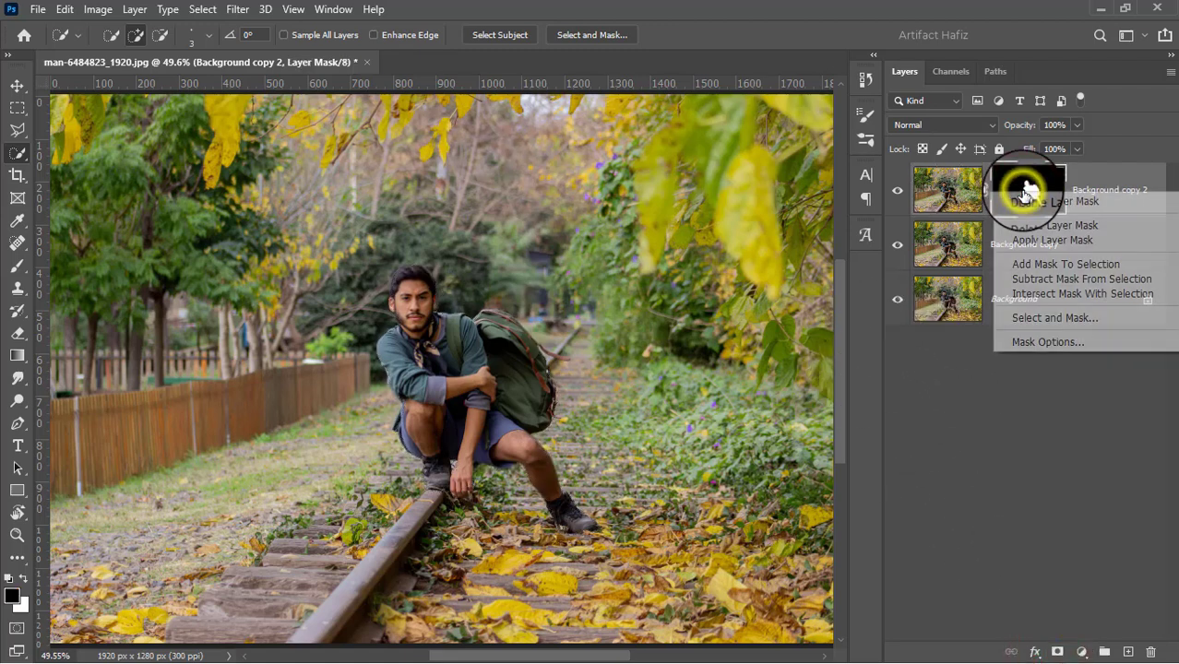
left_click(1045, 293)
left_click(1026, 245)
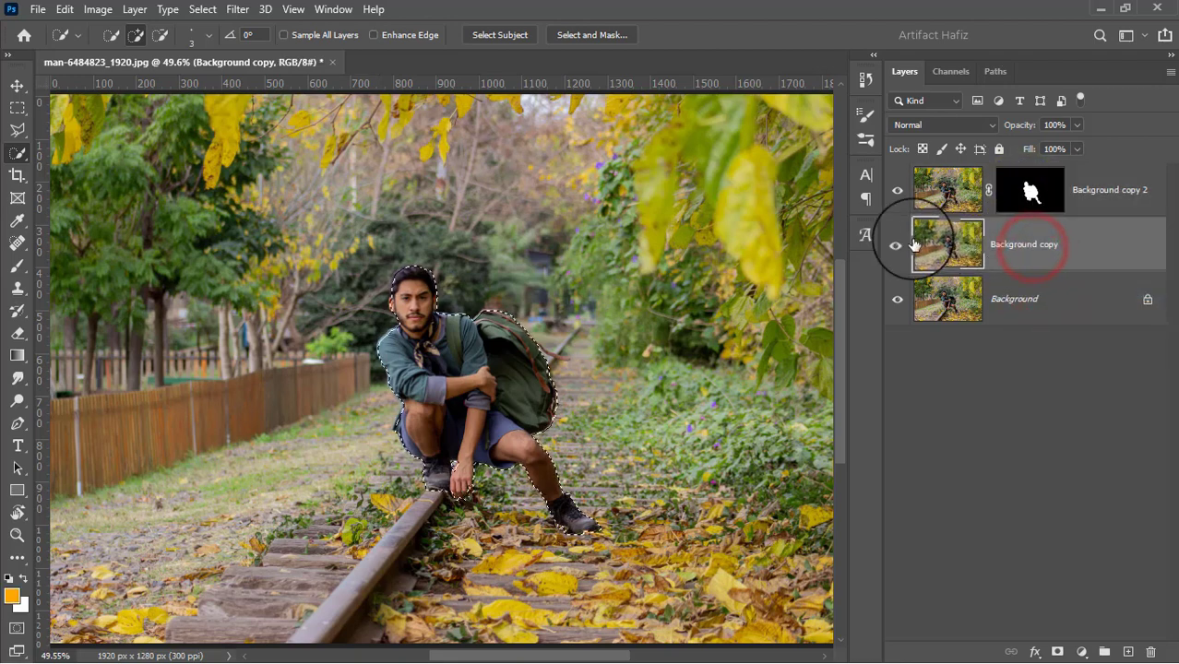
left_click(228, 11)
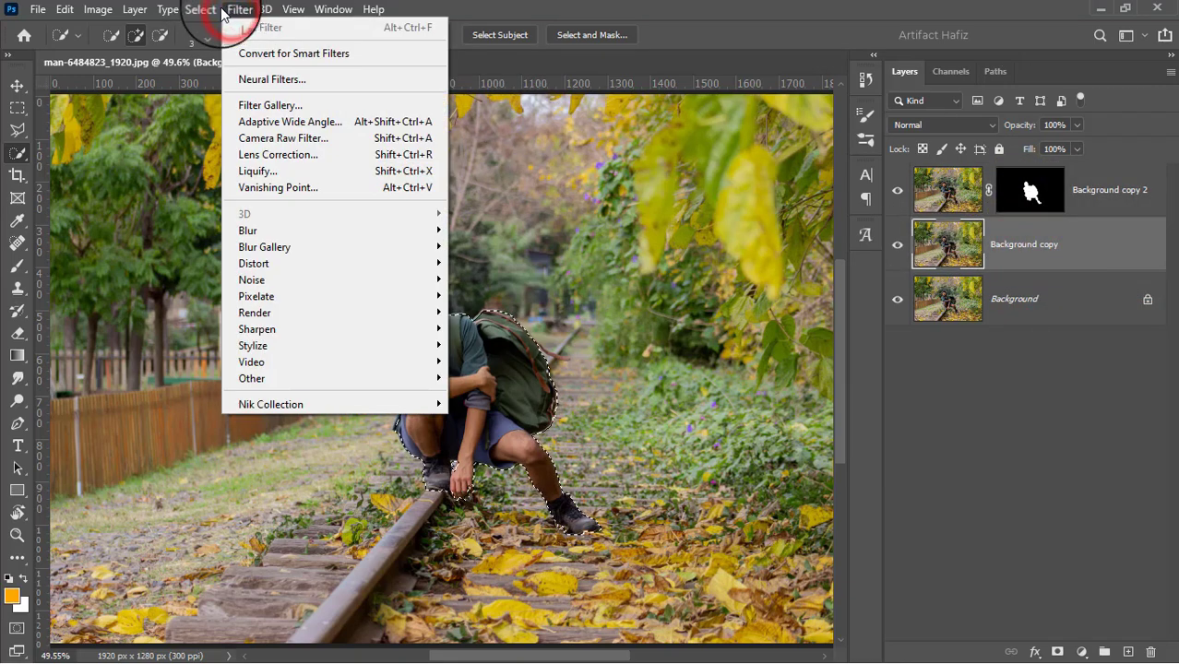
mouse_move(221, 270)
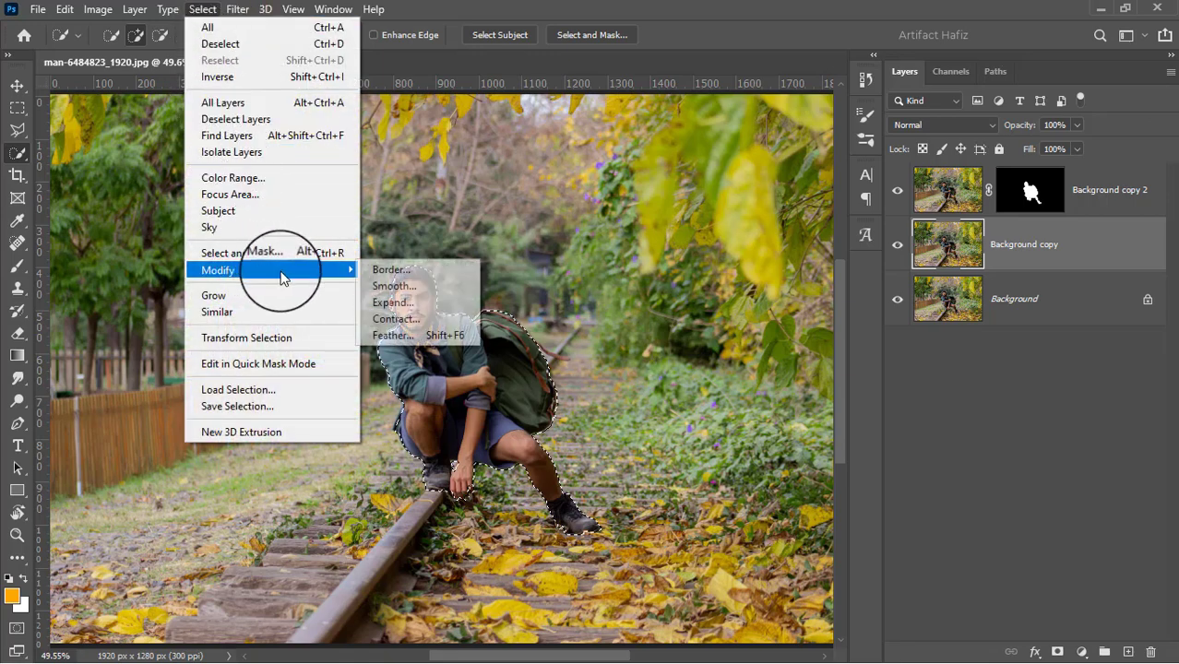
- Expand the selection by 17 px and Content-Aware fill it on Background copy
left_click(392, 302)
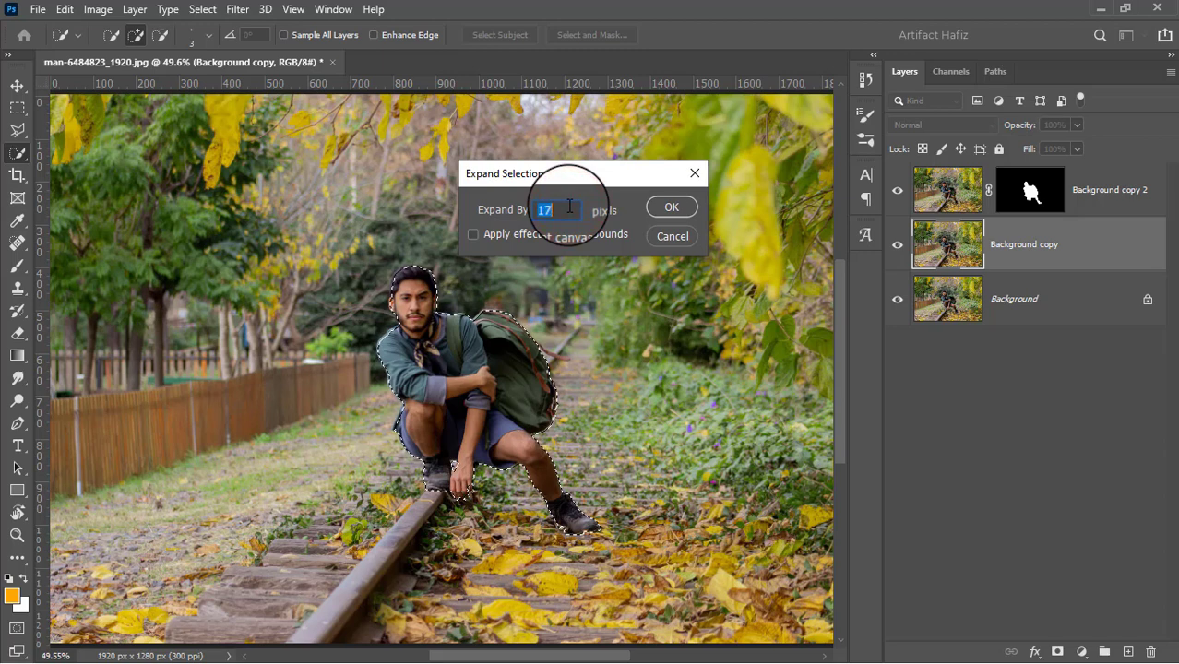
left_click(673, 205)
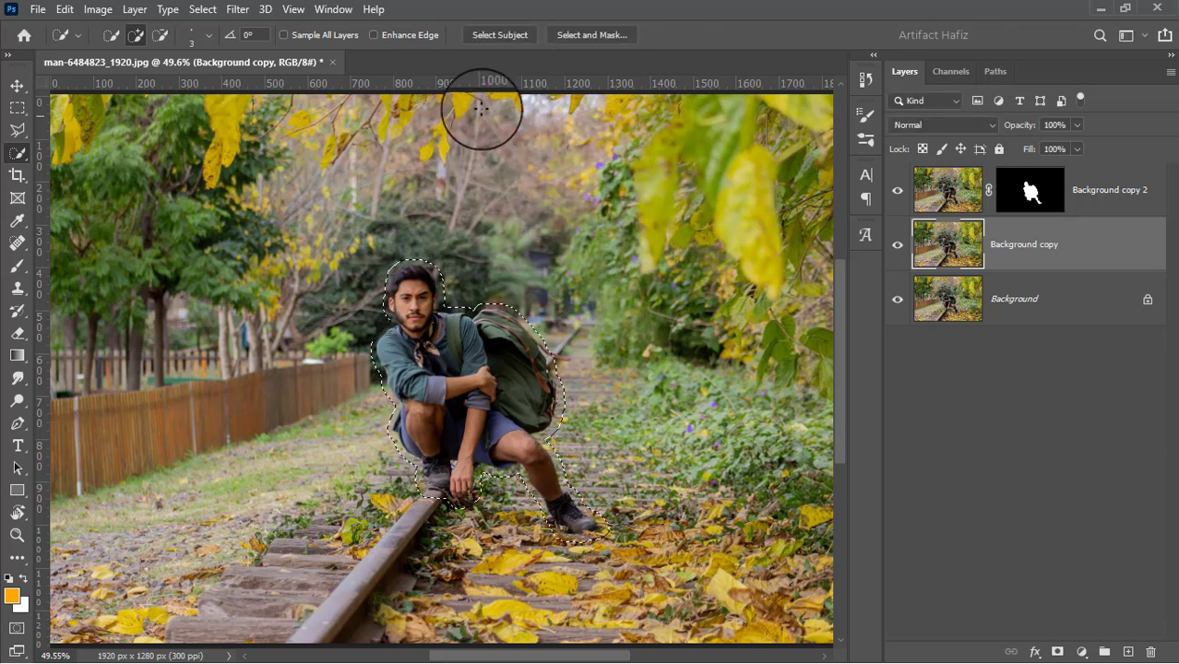
left_click(65, 9)
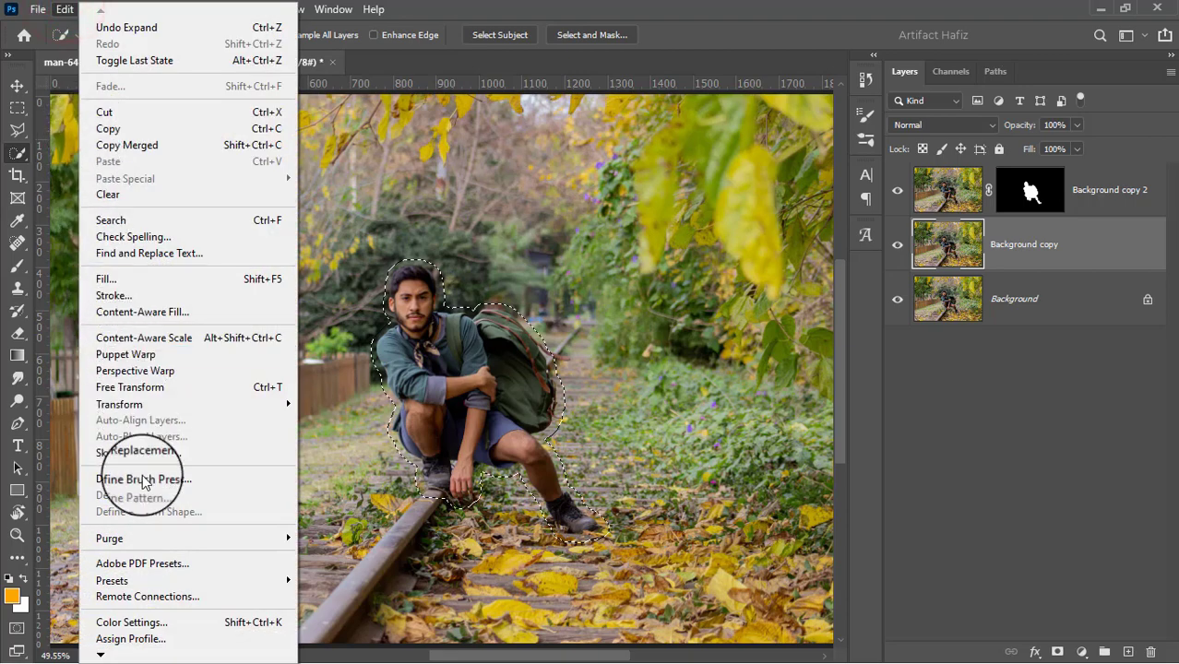
left_click(144, 280)
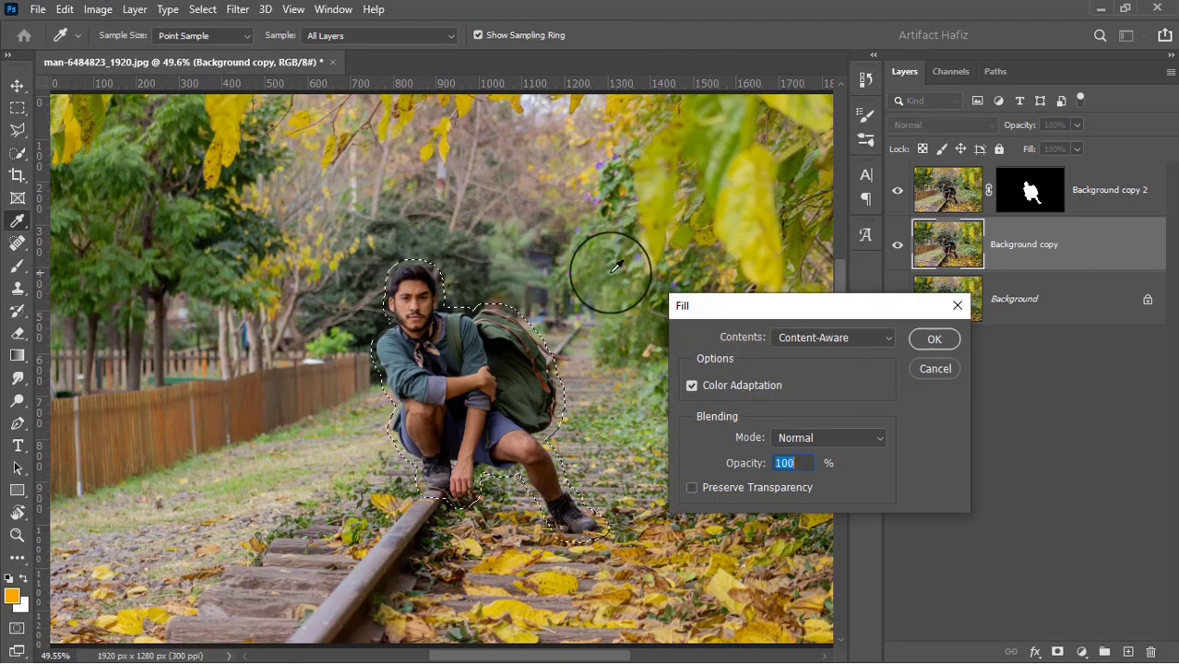
left_click(936, 341)
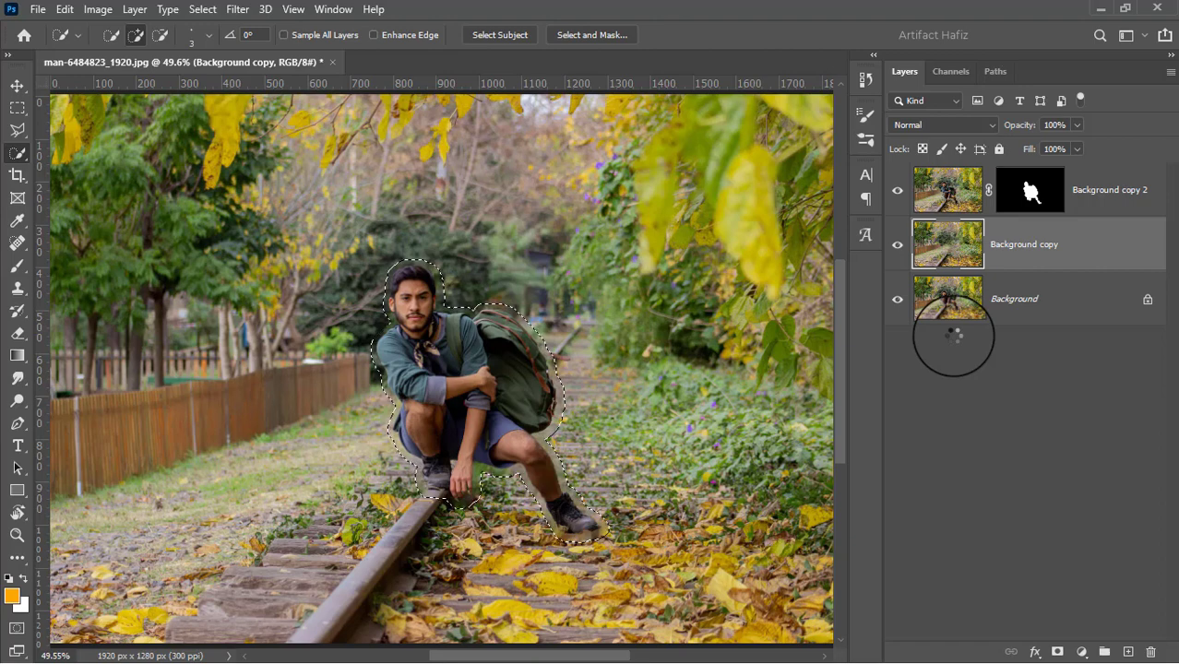
- Hide Background copy 2 and deselect
left_click(896, 195)
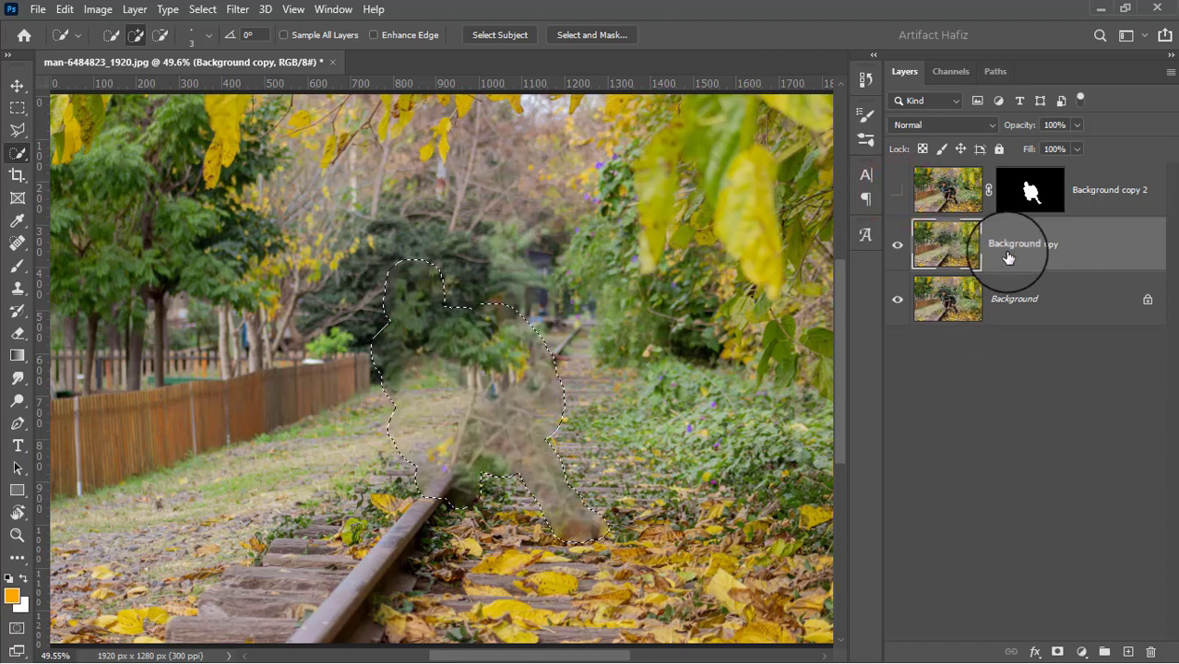
left_click(203, 8)
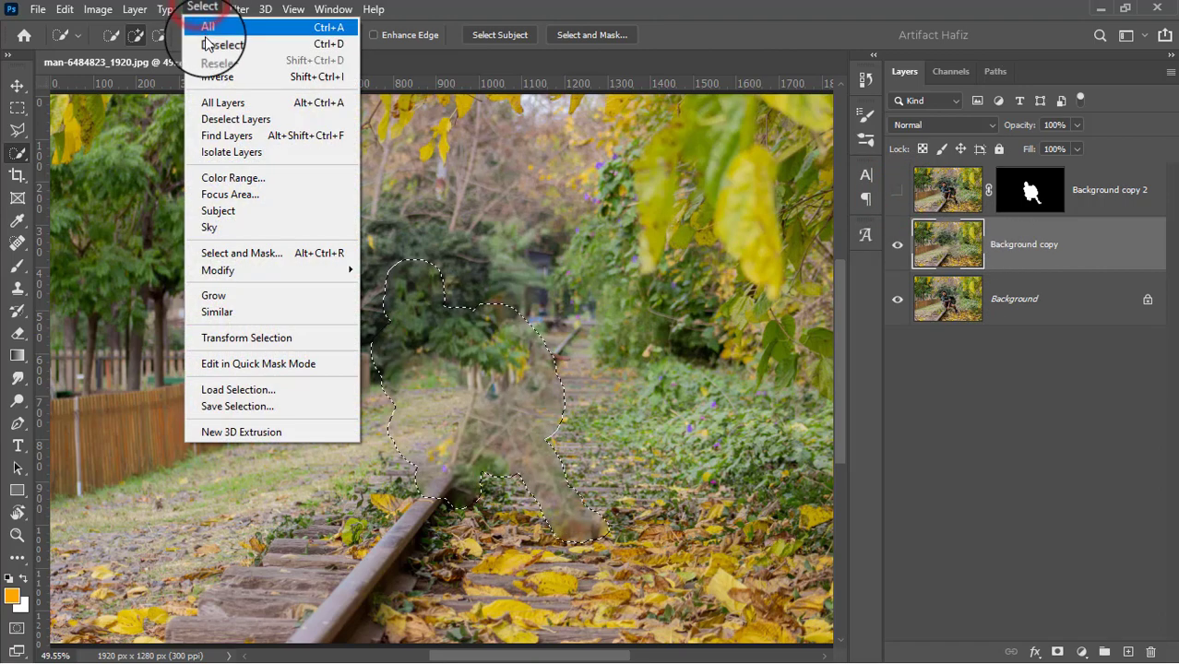
left_click(197, 46)
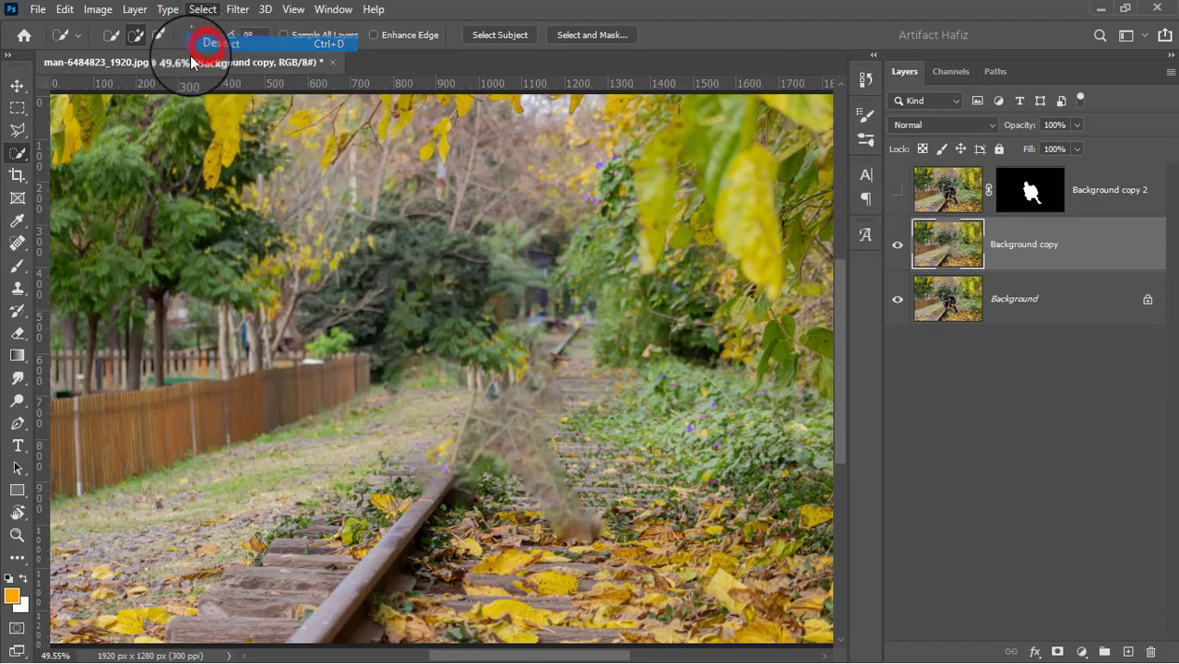
- Spot-heal a leftover patch on the filled track and show Background copy 2 again
left_click(18, 244)
left_click_drag(542, 419, 564, 470)
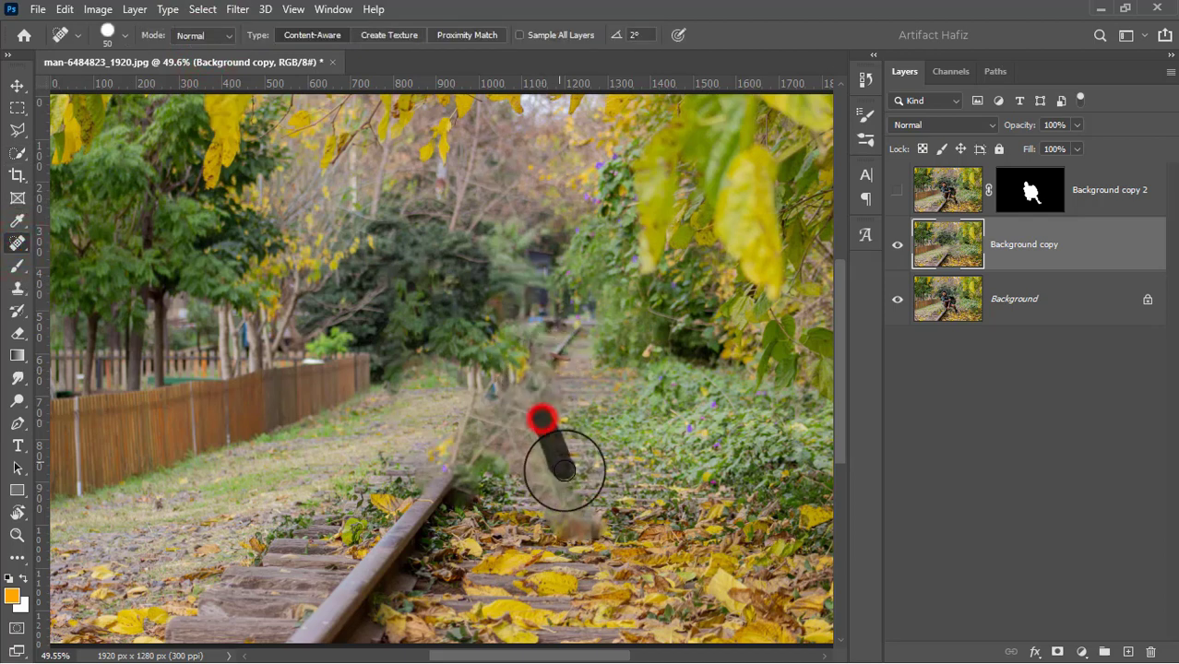
left_click(896, 195)
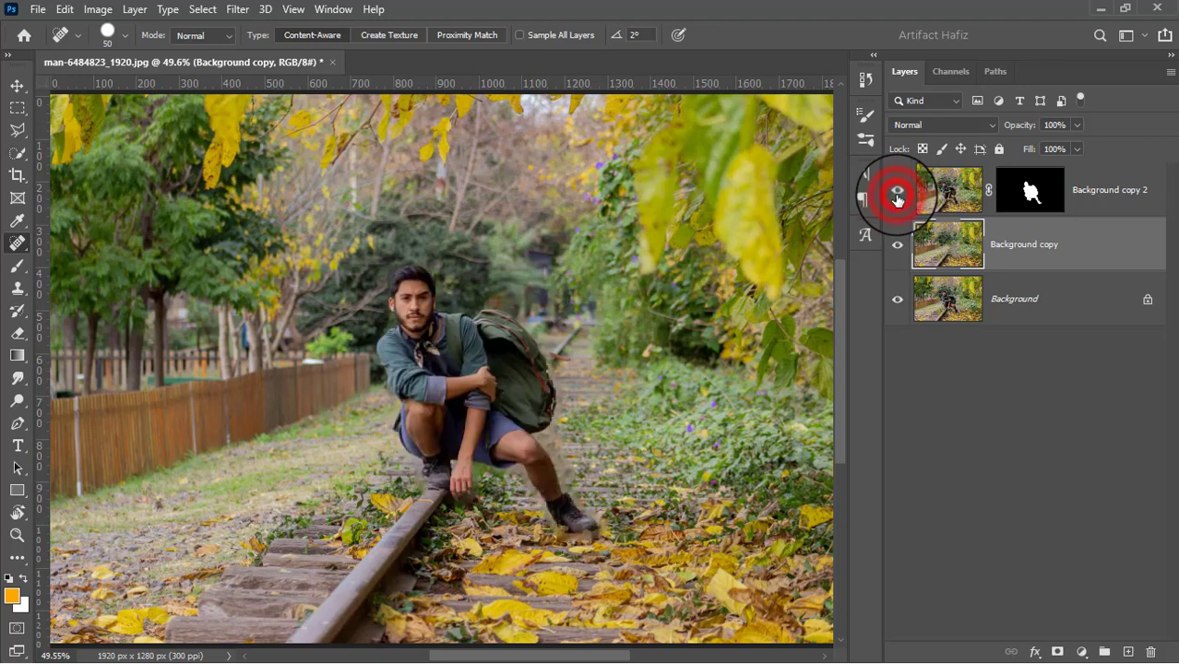
- Clone Stamp at size 50 over the smudged rail and the ghosting between hand and knee
scroll(493, 498, "up", 3)
scroll(494, 498, "up", 2)
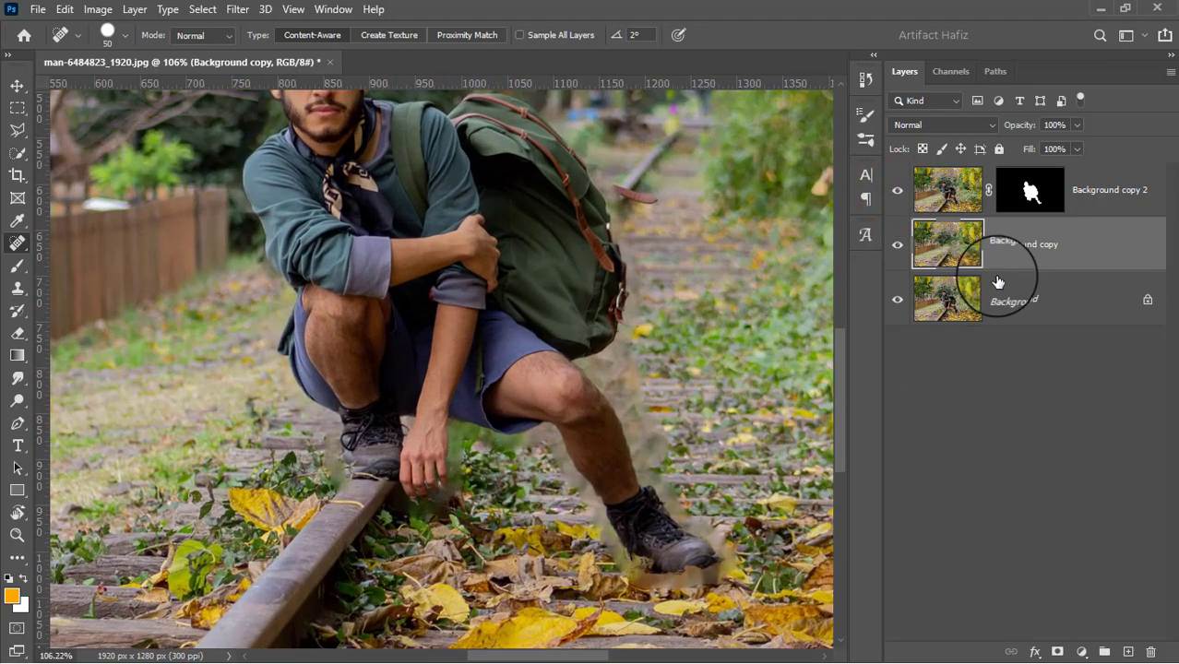
left_click(18, 288)
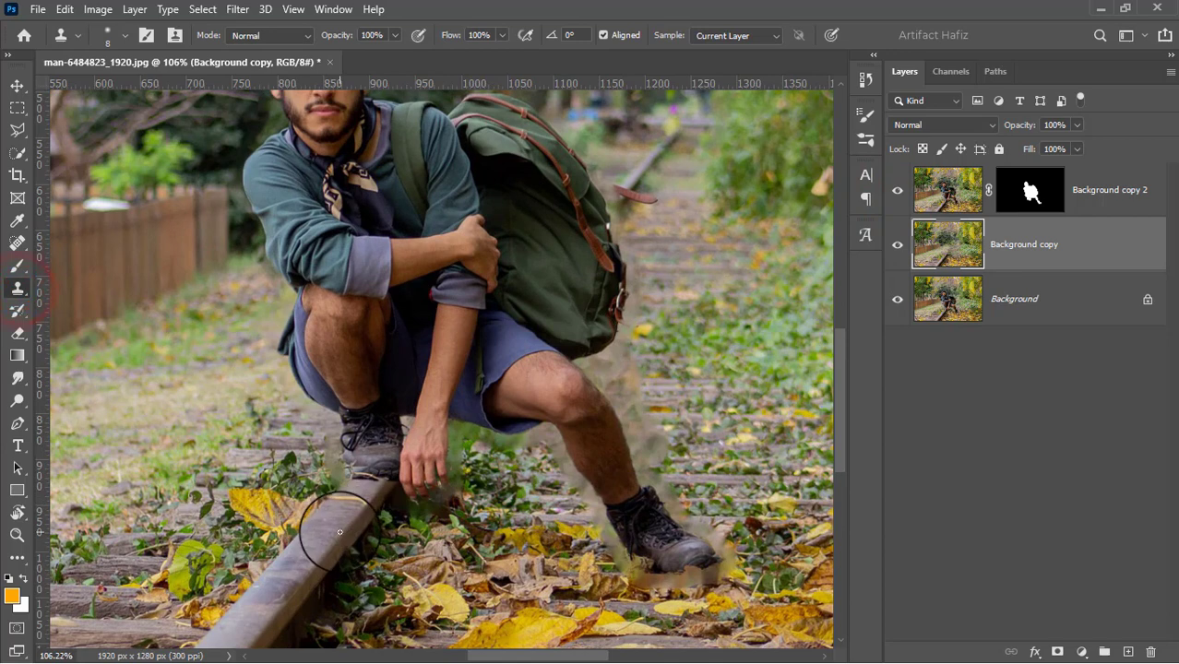
key("bracketright")
key("bracketright")
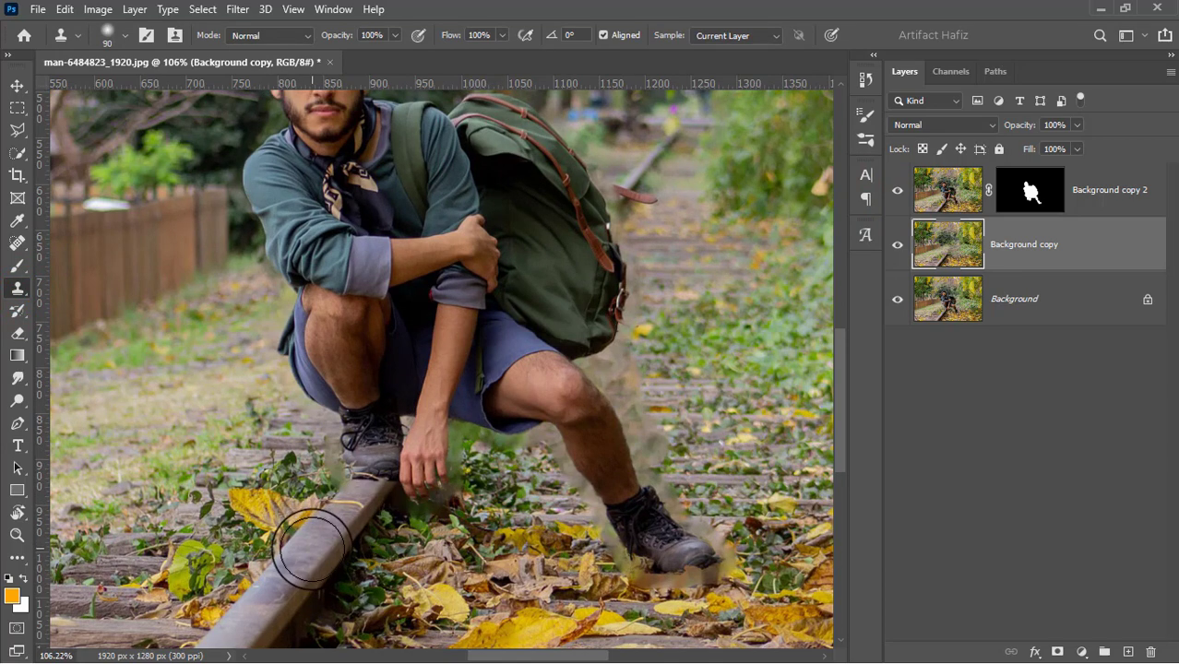
left_click_drag(284, 579, 353, 503)
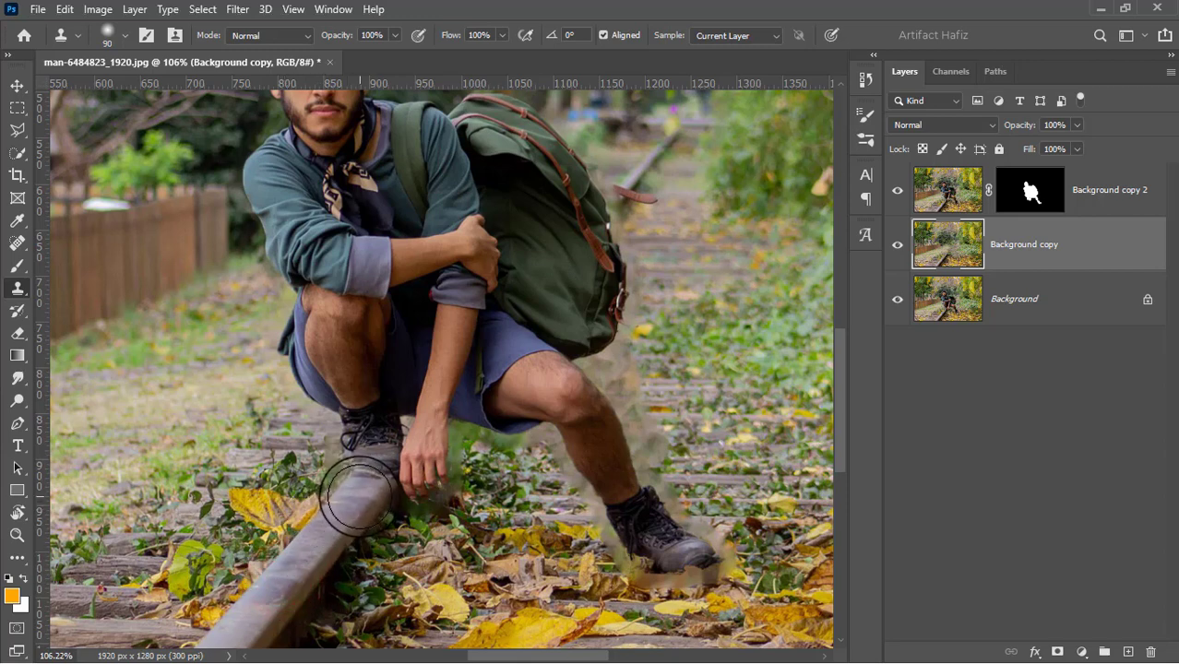
left_click_drag(359, 497, 417, 483)
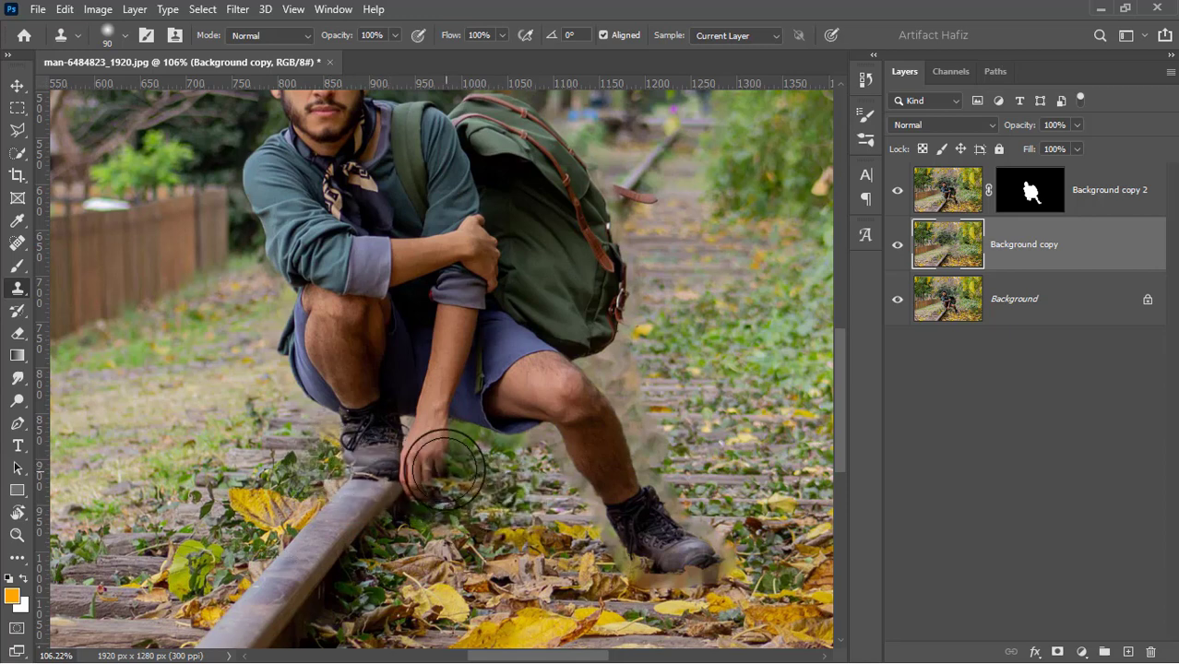
left_click_drag(417, 482, 512, 468)
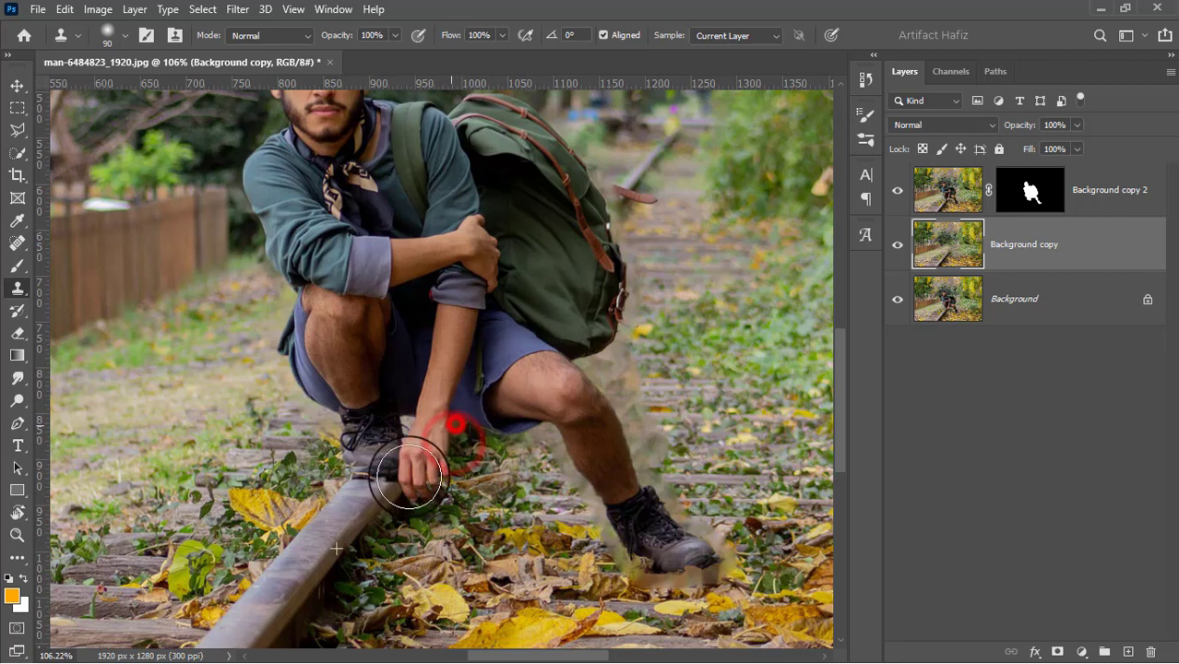
- Clone leaves over remnants around both shoes and beside the knee
left_click_drag(323, 420, 267, 472)
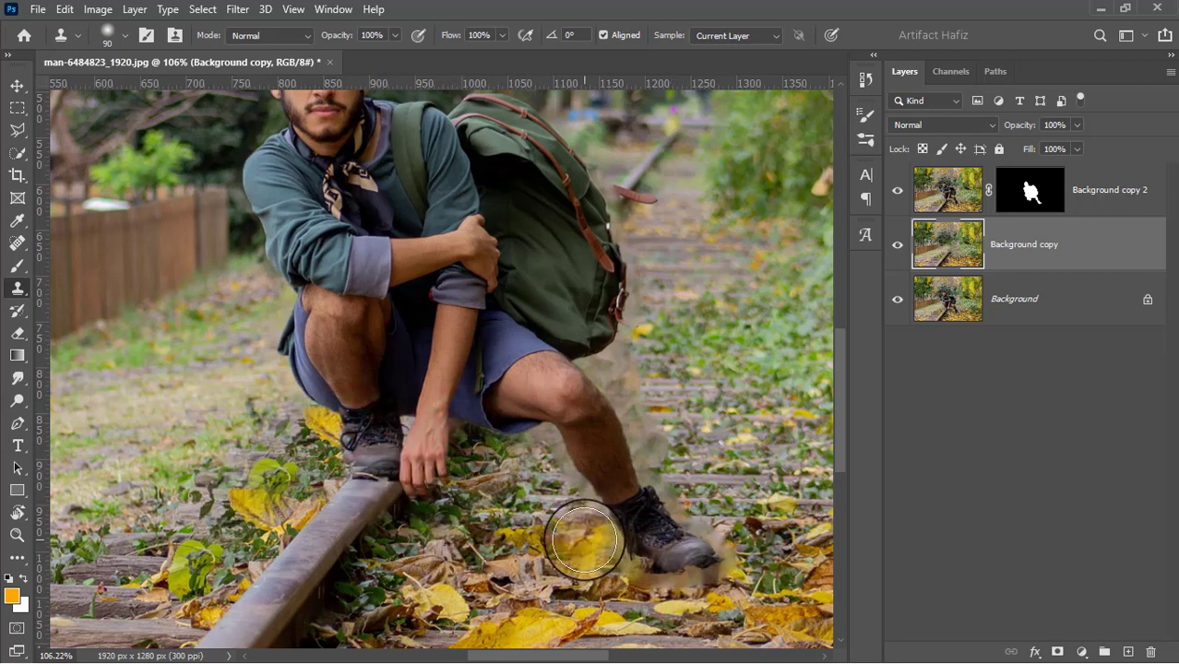
left_click(605, 541, "alt")
left_click_drag(655, 553, 724, 560)
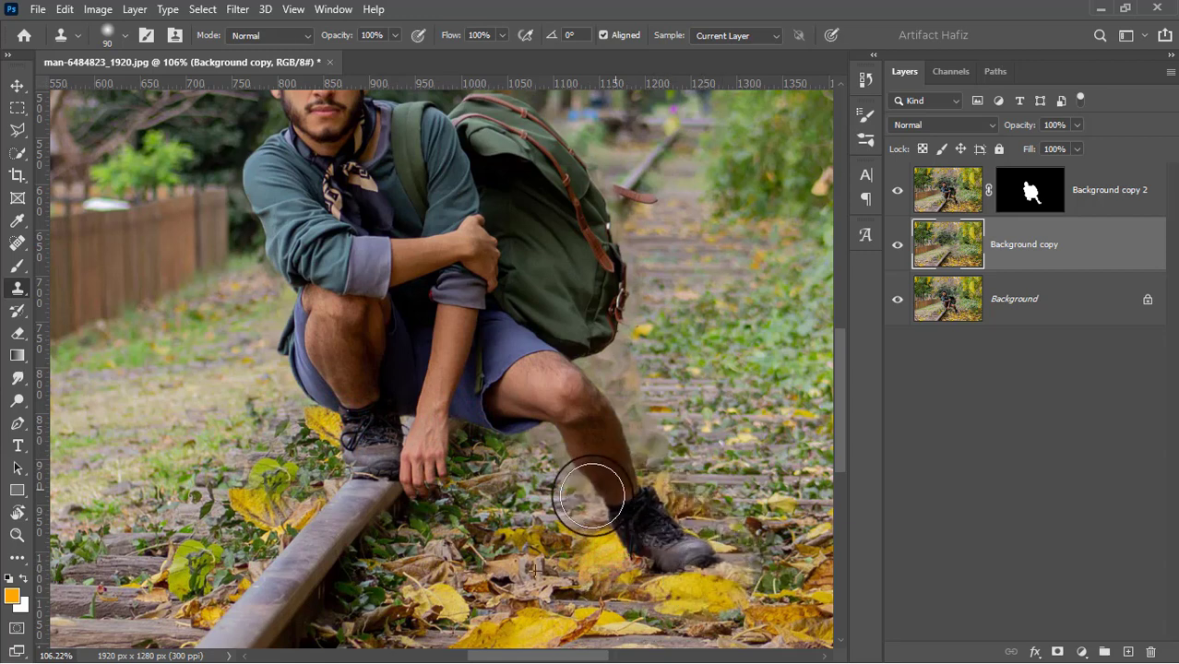
left_click(721, 377, "alt")
left_click_drag(651, 376, 635, 416)
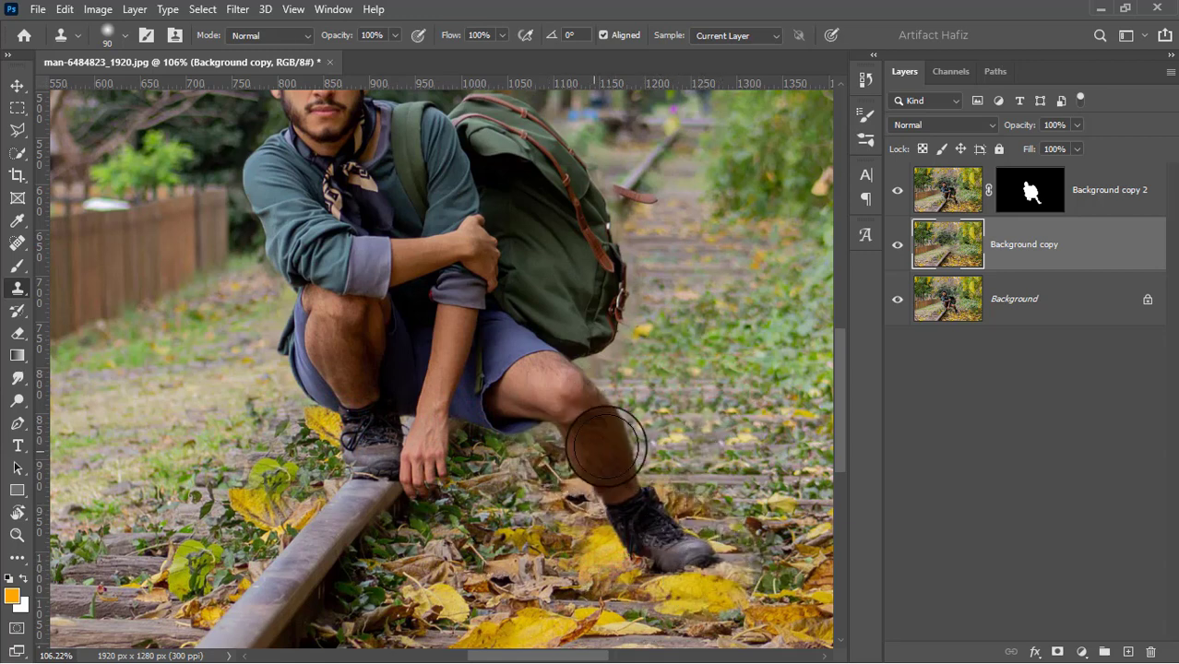
left_click(625, 376, "alt")
scroll(737, 466, "down", 3)
scroll(729, 493, "down", 3)
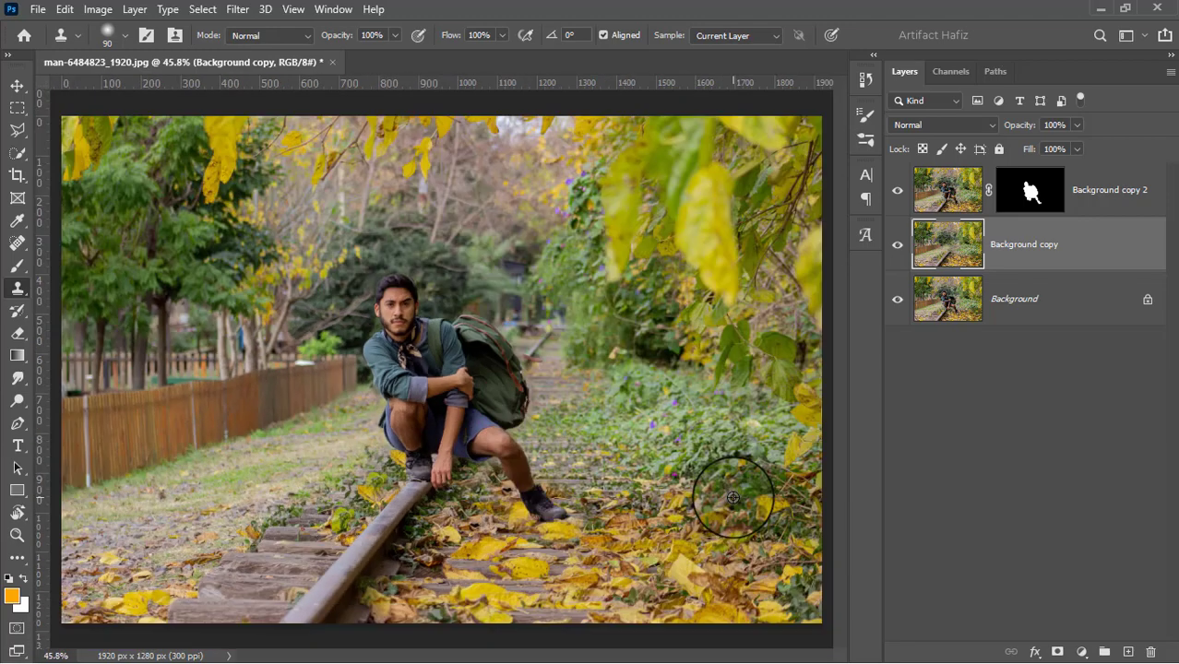
- Convert Background copy to a smart object and apply Blur Gallery Tilt-Shift
left_click(237, 10)
left_click(265, 55)
left_click(237, 10)
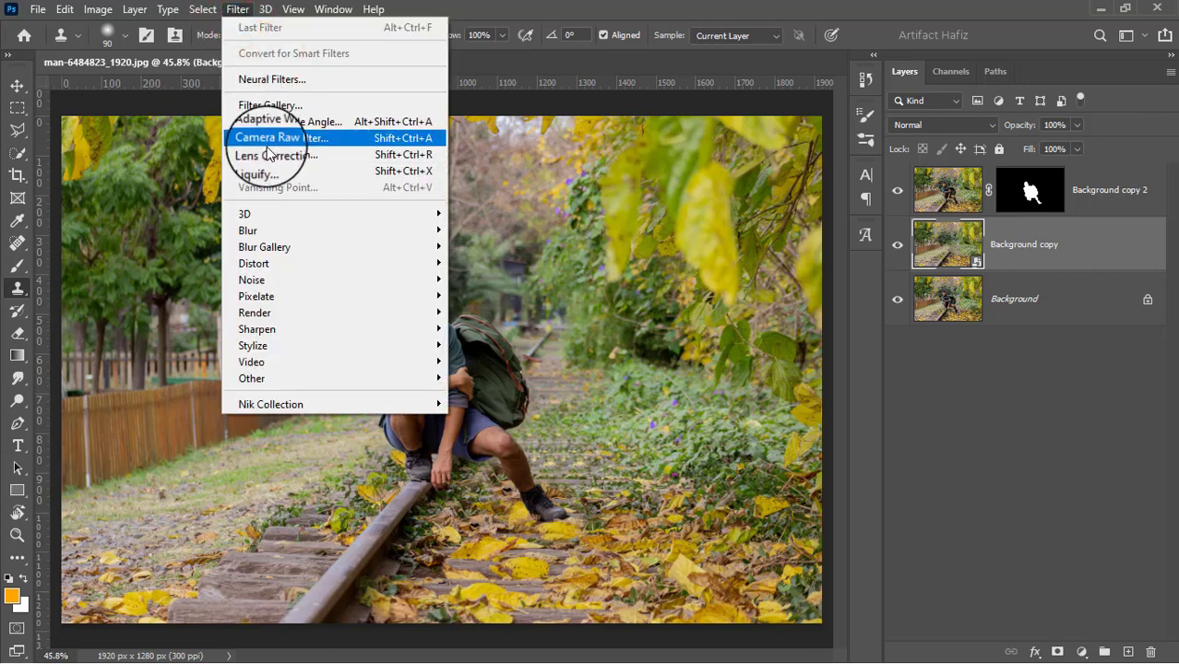
mouse_move(265, 247)
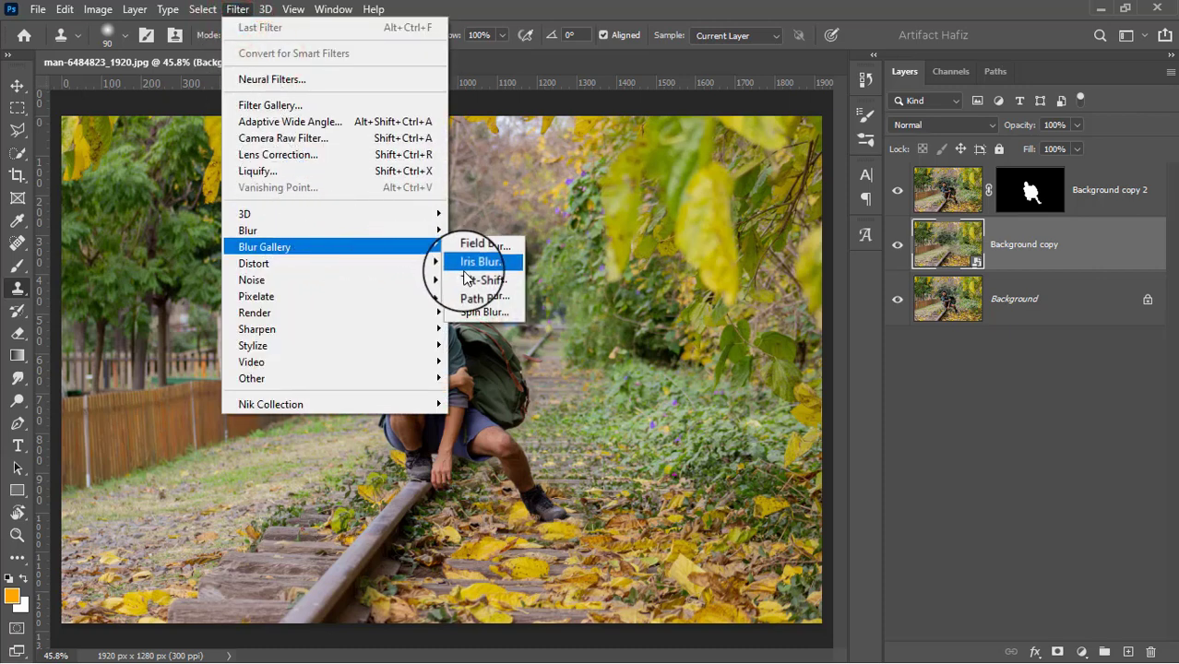
left_click(478, 279)
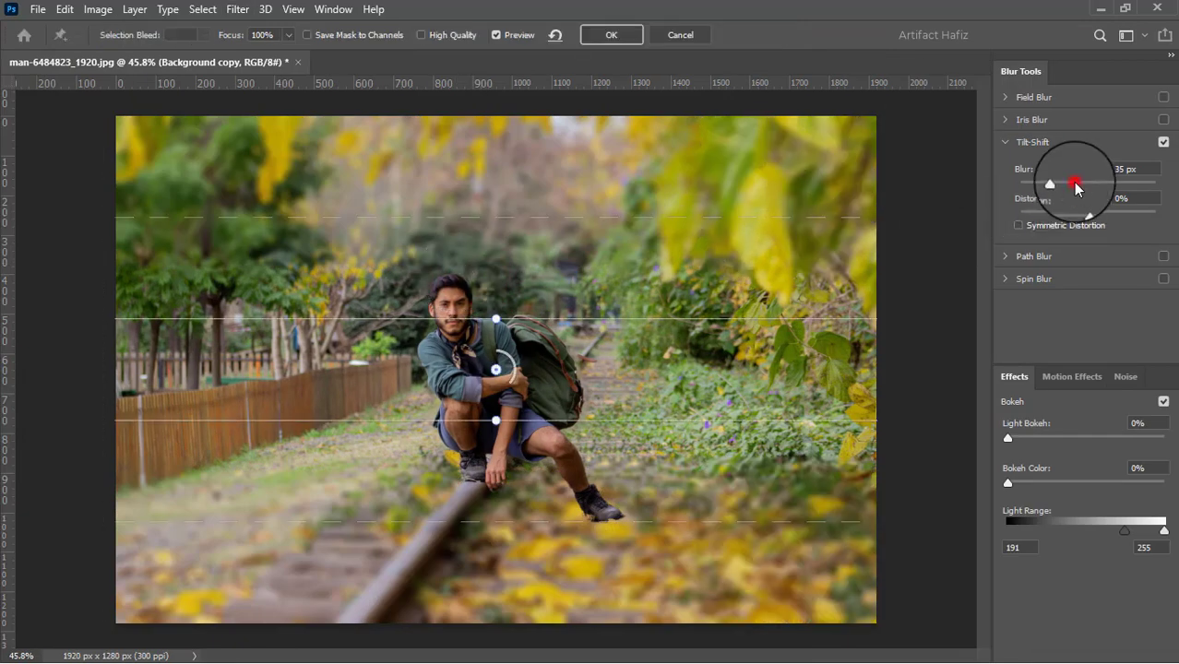
- Set the tilt-shift blur to 35 px and position the sharp band over the crouching man
left_click(1077, 184)
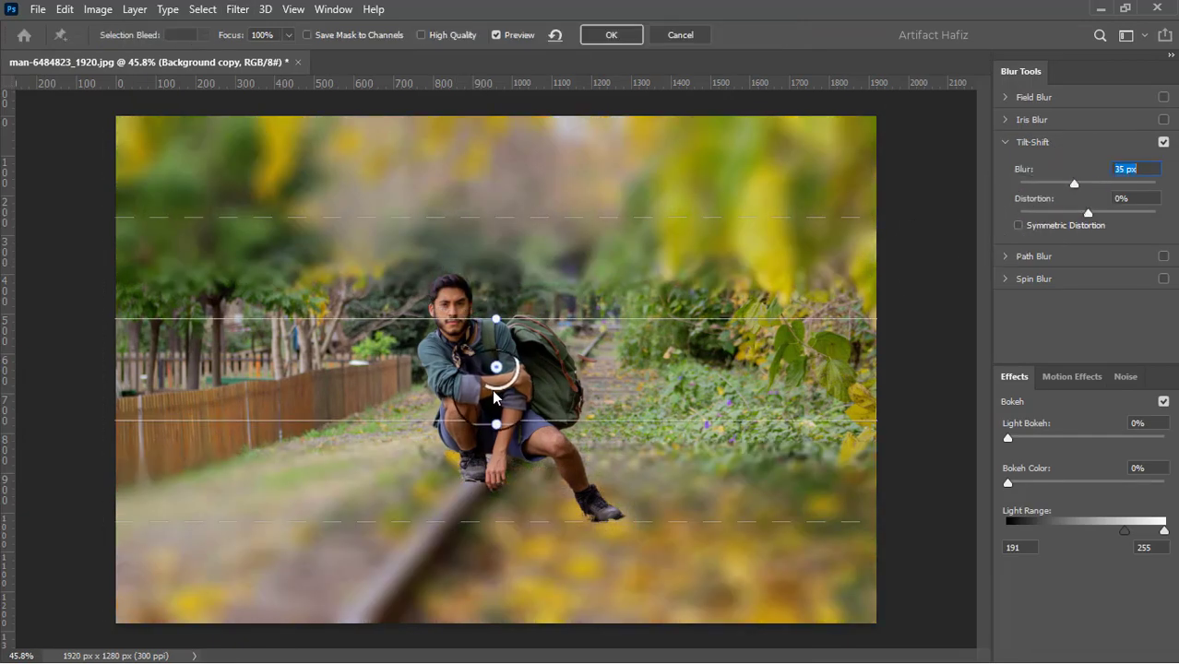
mouse_move(499, 373)
left_mouse_down()
mouse_move(505, 477)
mouse_move(504, 465)
left_mouse_up()
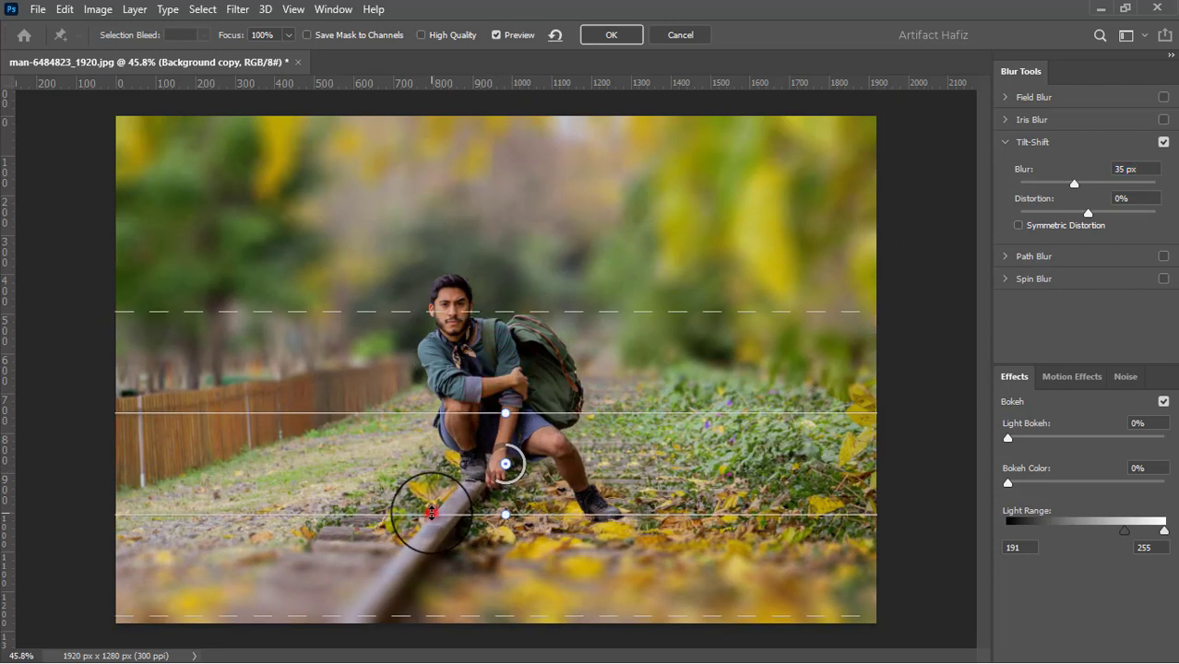
left_click_drag(429, 513, 436, 491)
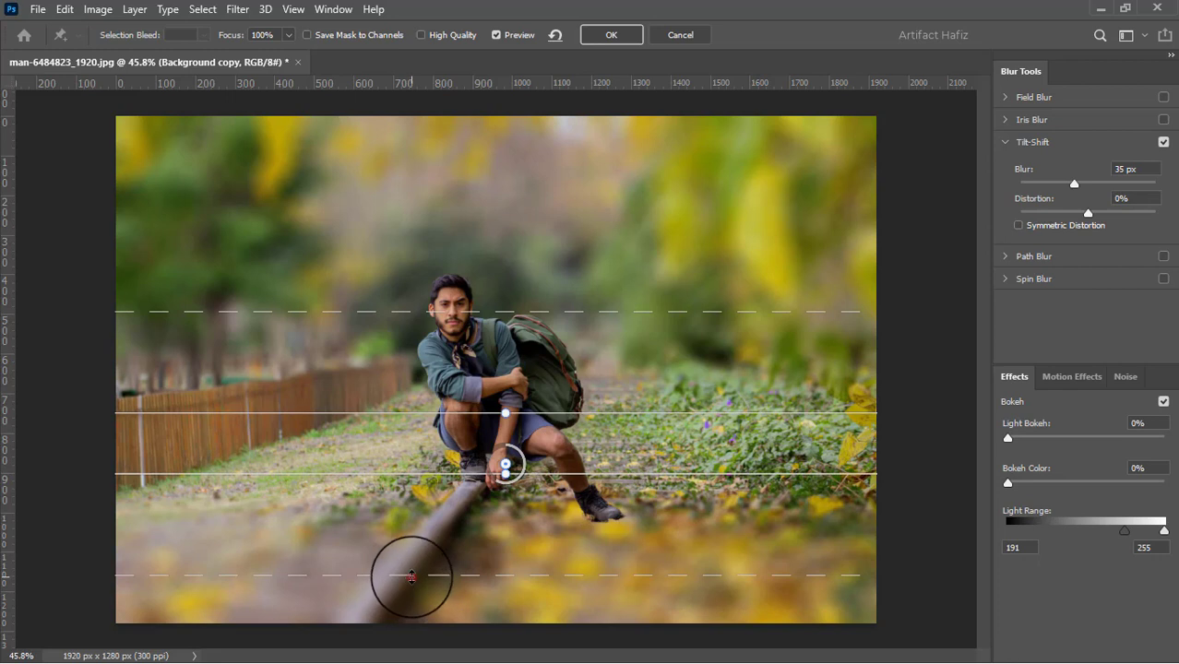
left_click_drag(411, 576, 412, 639)
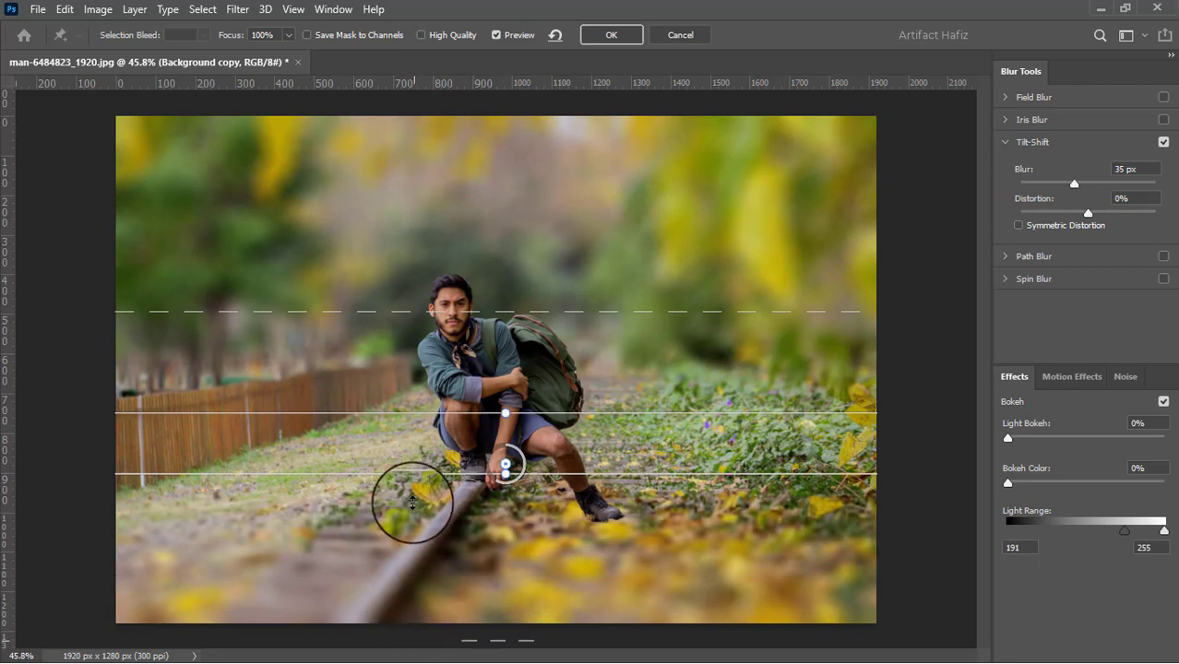
left_click_drag(411, 472, 413, 488)
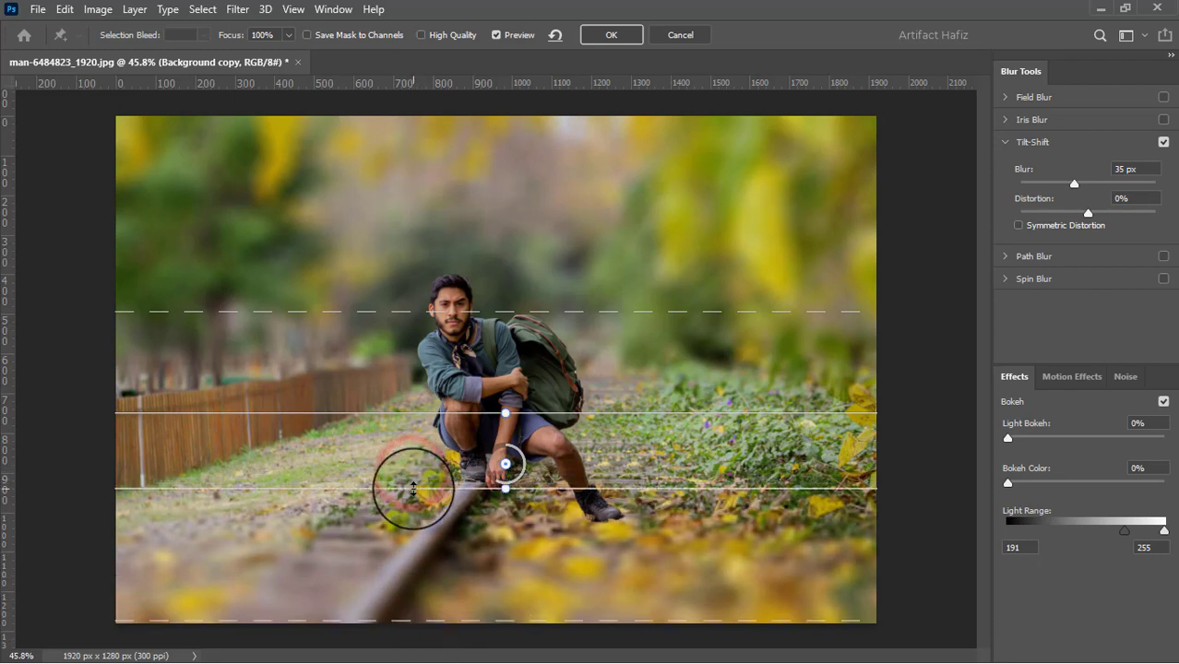
left_click_drag(386, 425, 385, 467)
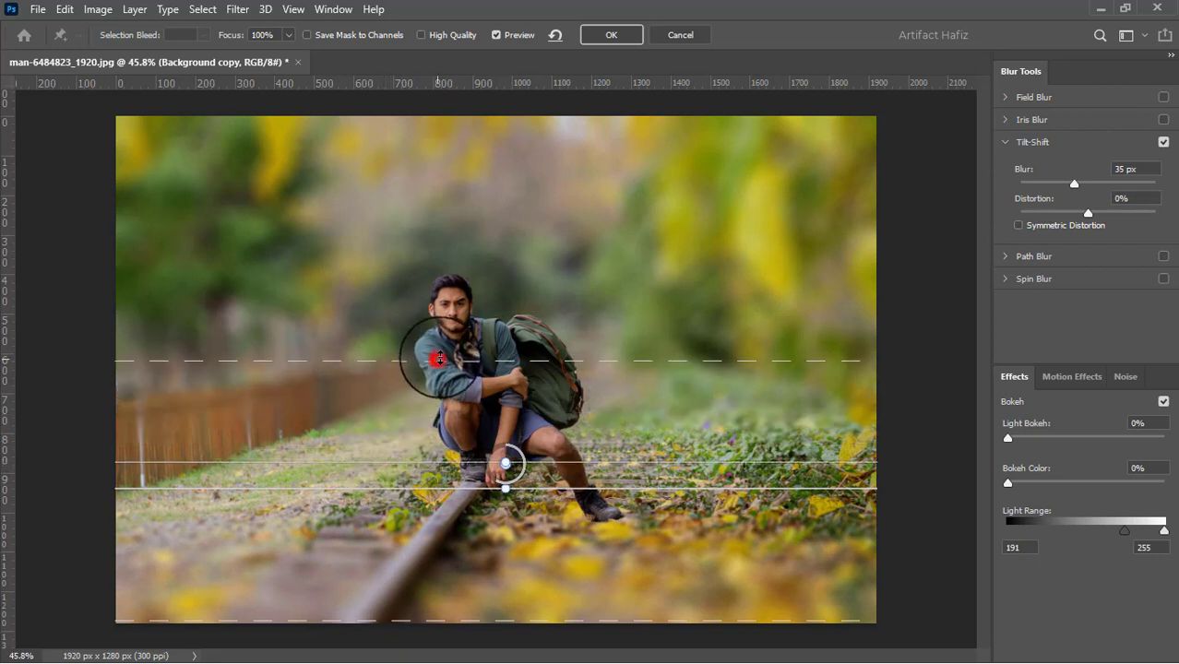
left_click_drag(440, 359, 446, 265)
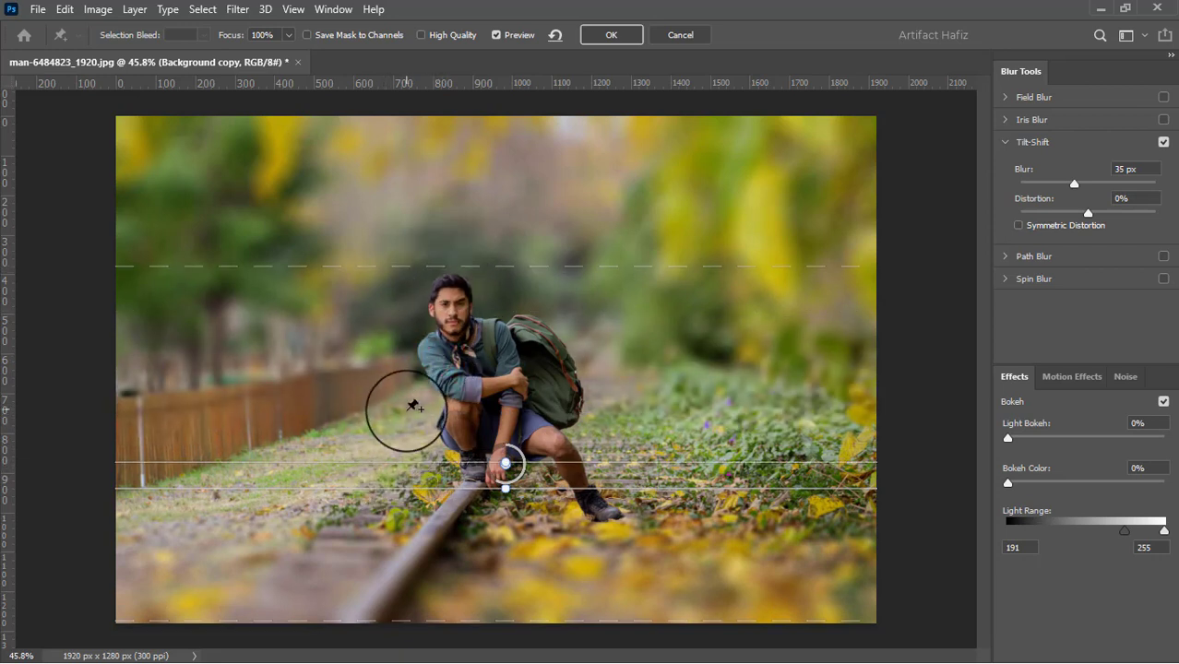
- Tilt the sharp band to follow the track, fine-tune its upper edge, and apply the blur
left_click(406, 466)
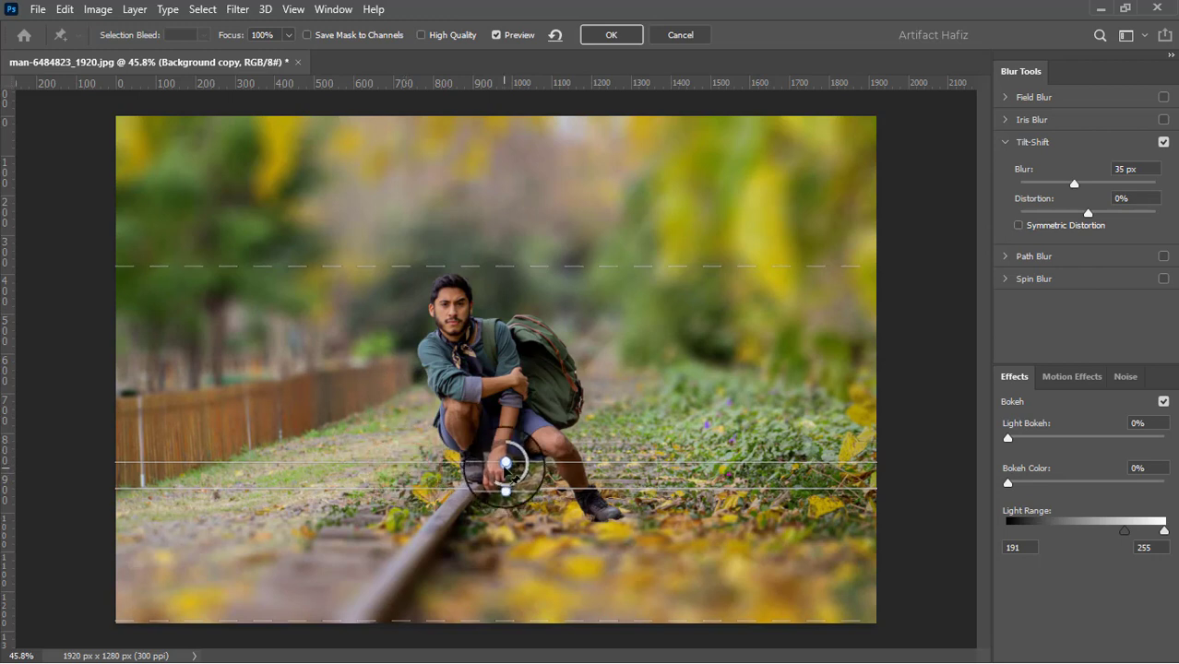
mouse_move(503, 486)
left_mouse_down()
mouse_move(503, 499)
mouse_move(506, 472)
mouse_move(434, 455)
left_mouse_up()
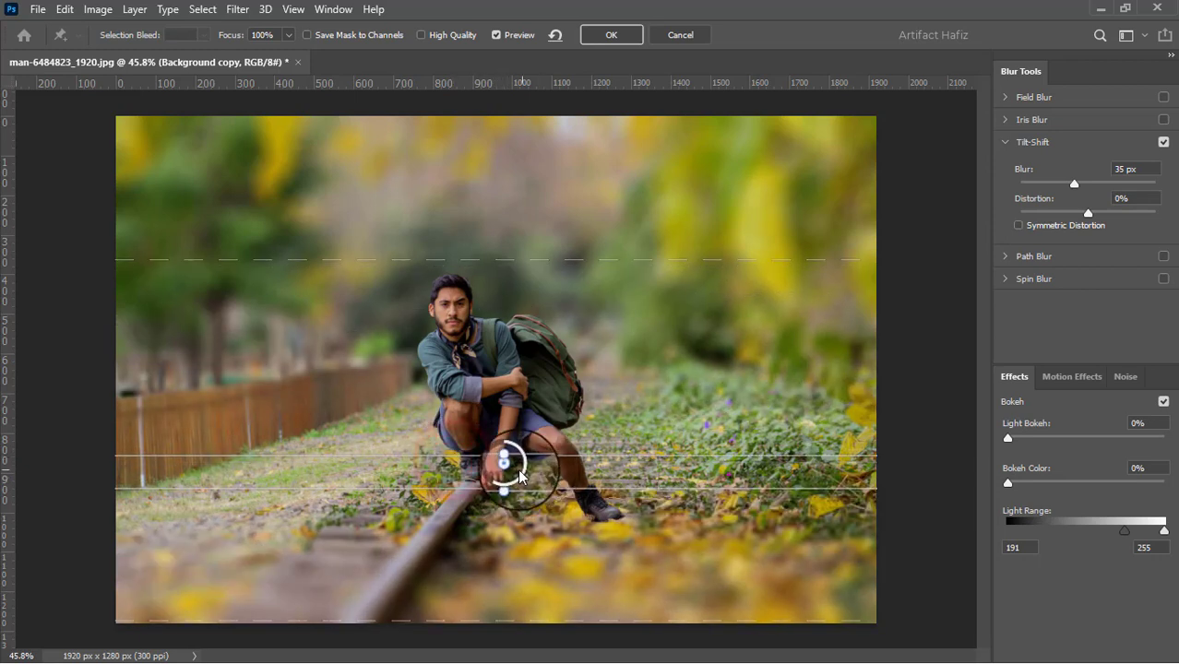
key("ctrl+z")
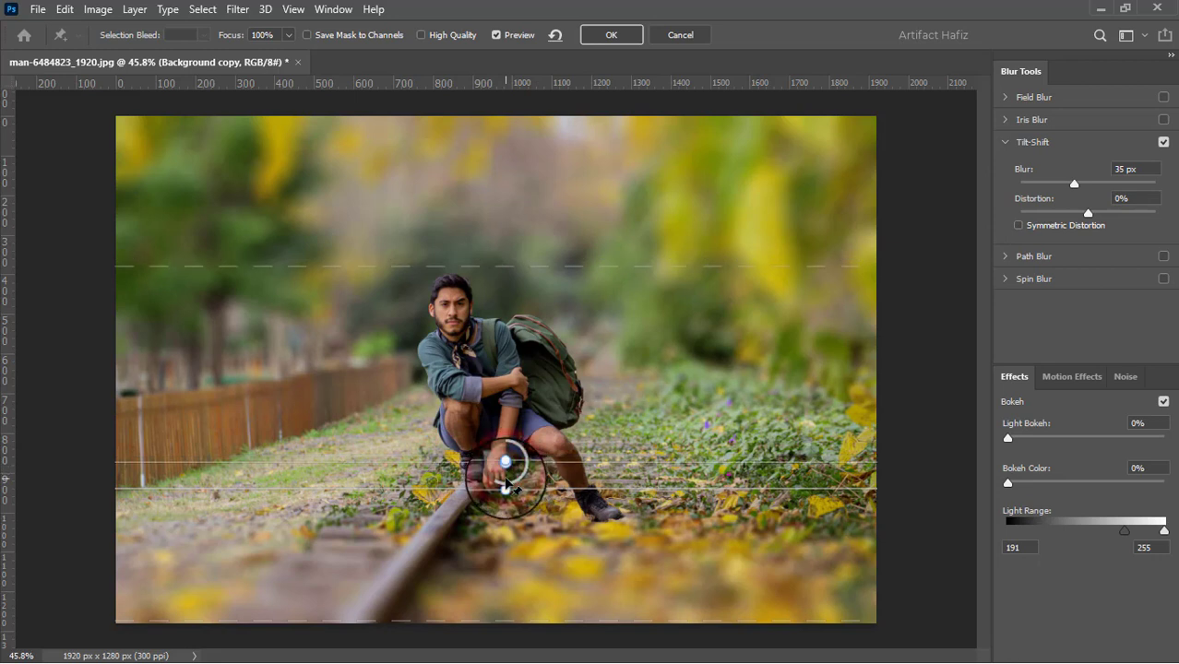
key("ctrl+shift+z")
mouse_move(460, 455)
left_mouse_down()
mouse_move(463, 437)
mouse_move(506, 501)
left_mouse_up()
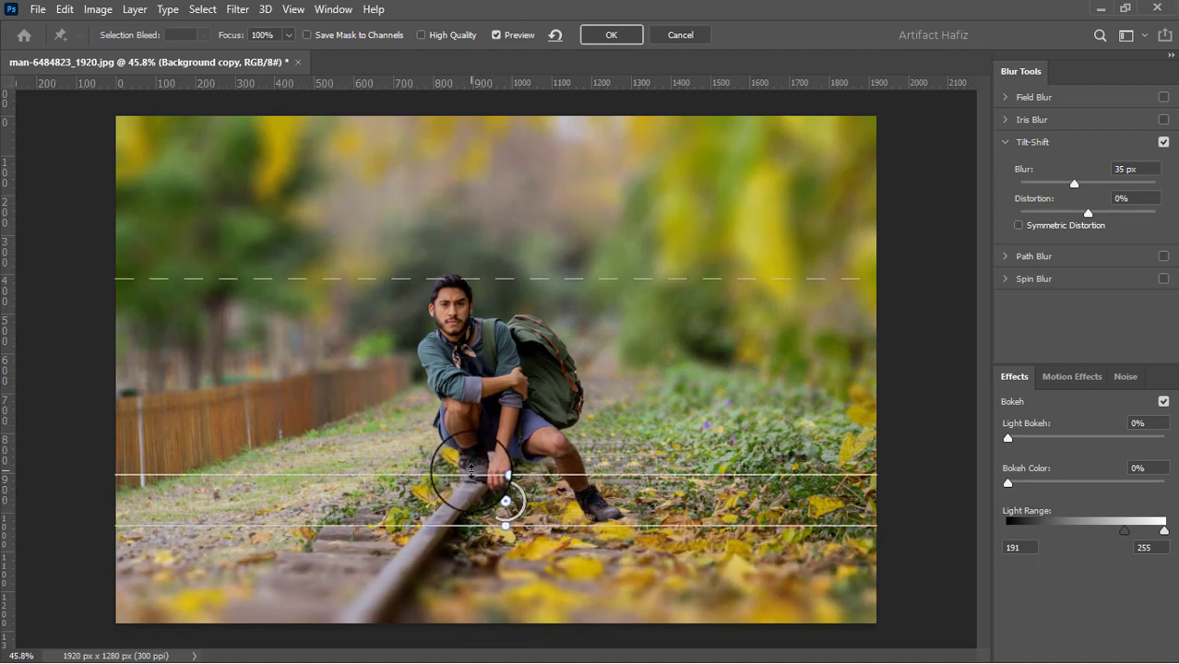
left_click_drag(472, 474, 471, 498)
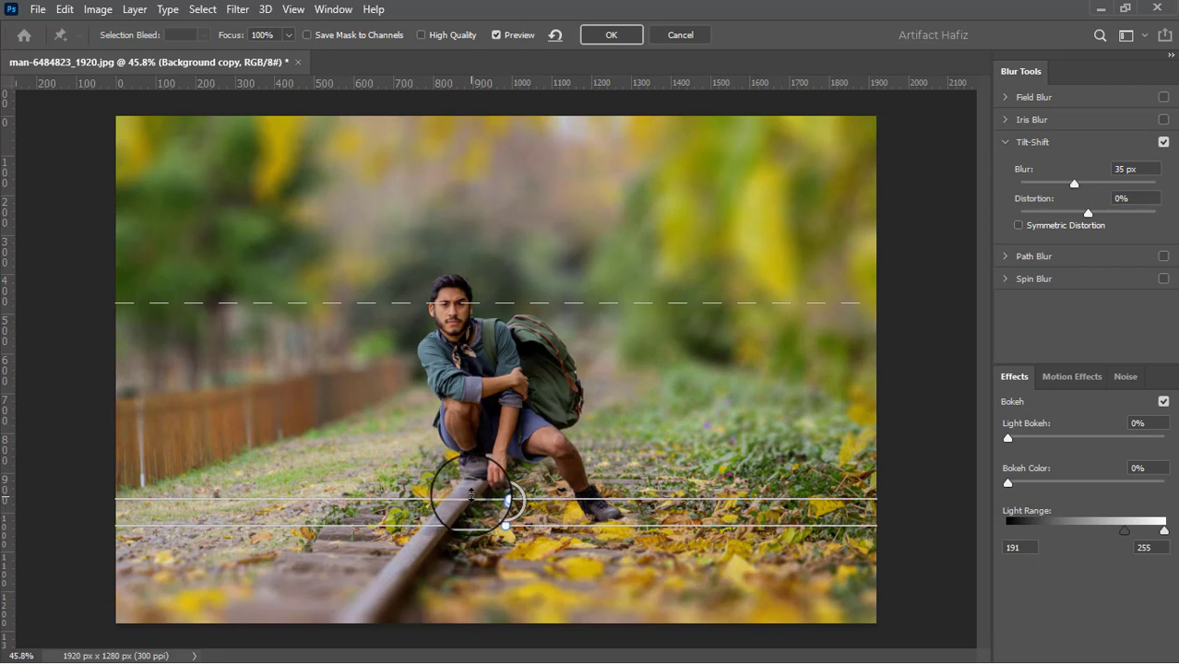
left_click(615, 37)
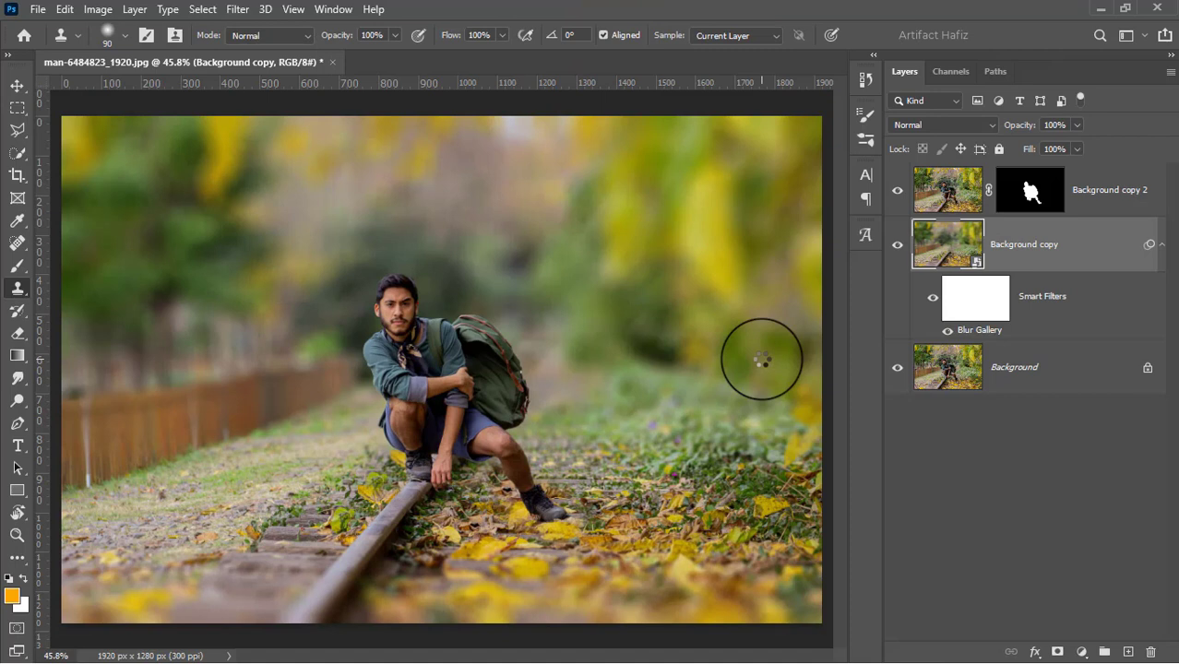
- Add a Fuji F125 Kodak 2395 Color Lookup layer above Background copy 2 at 12% opacity
left_click(895, 192)
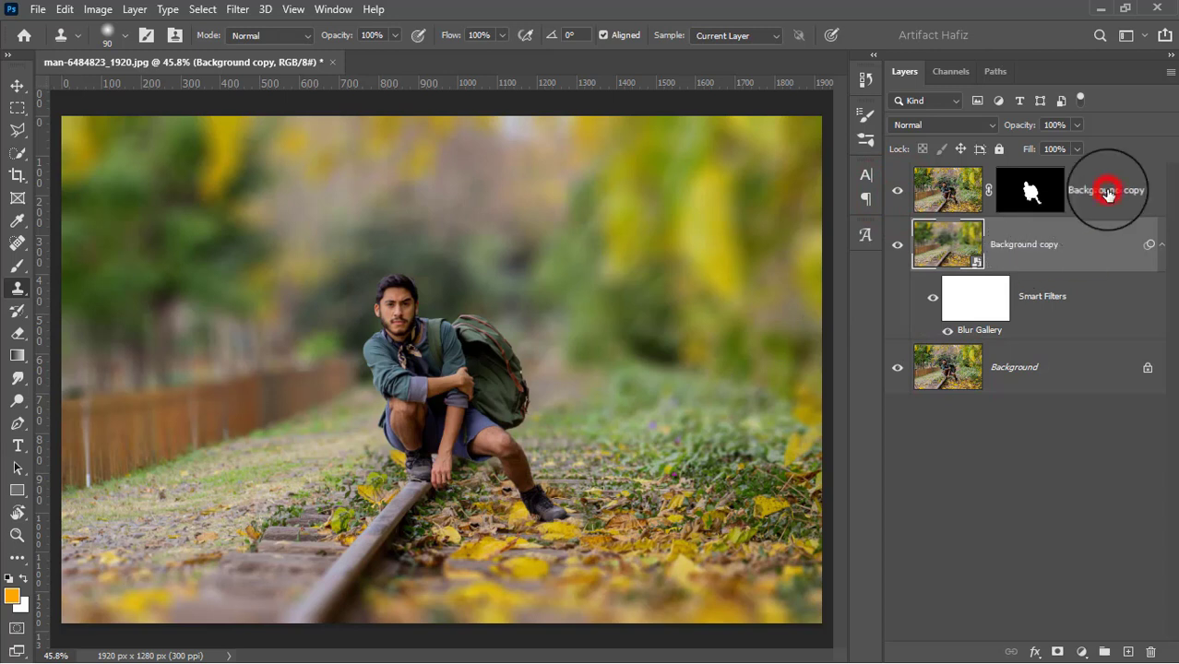
left_click(1108, 192)
left_click(1082, 652)
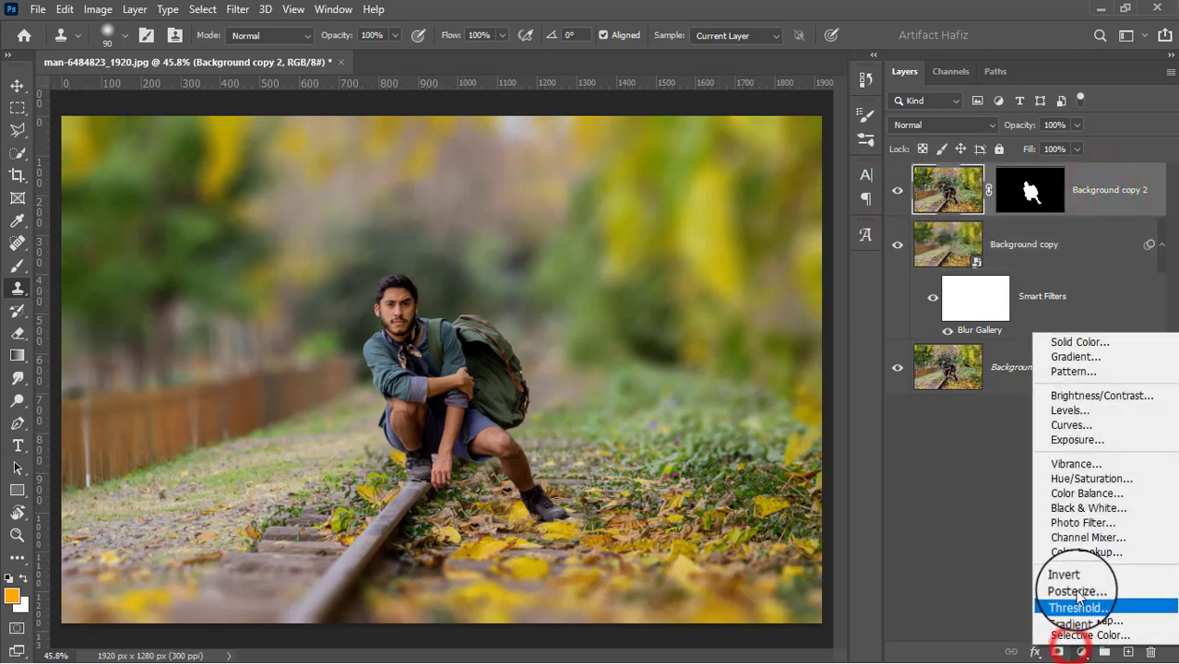
left_click(1071, 552)
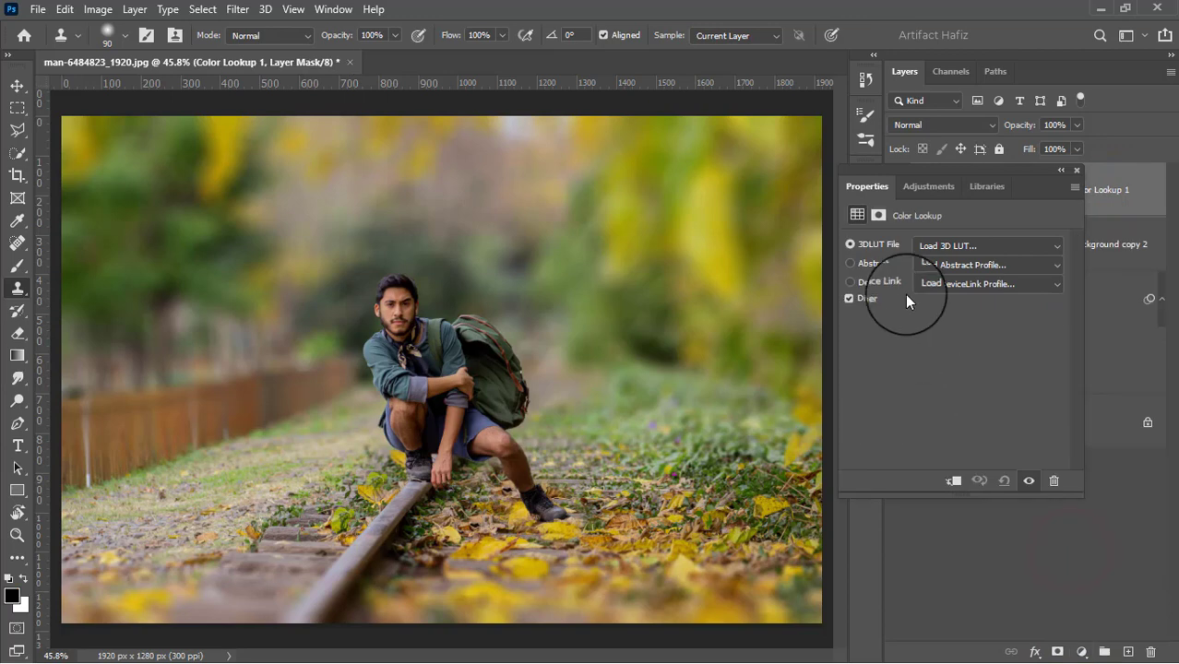
left_click(940, 247)
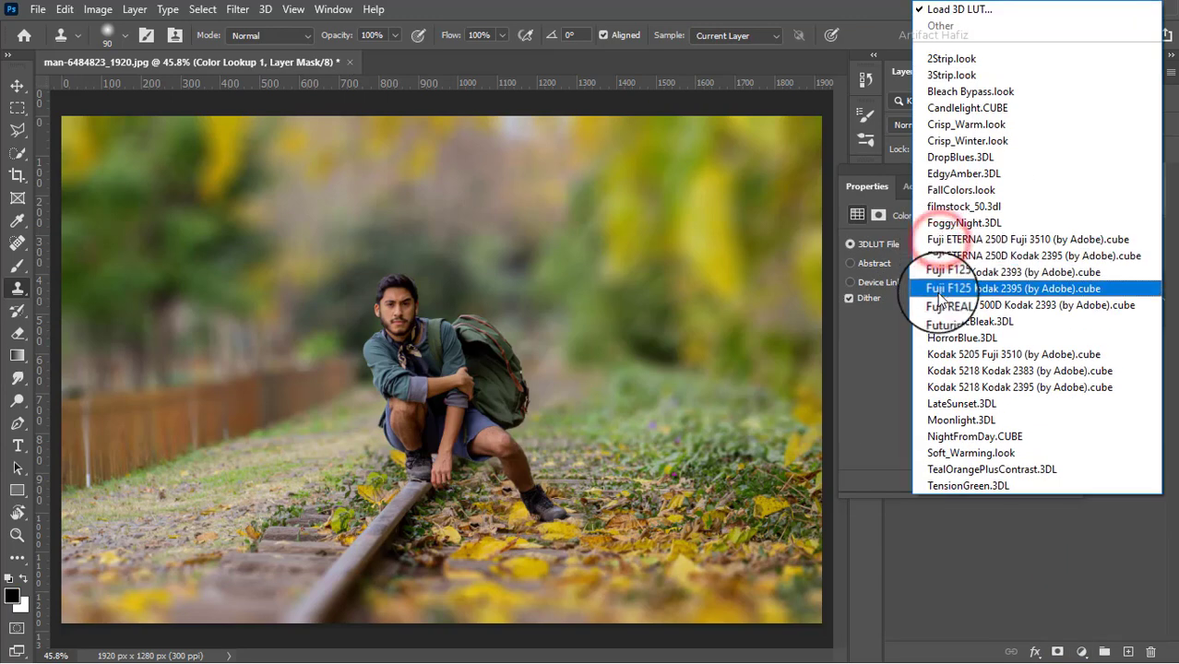
left_click(941, 286)
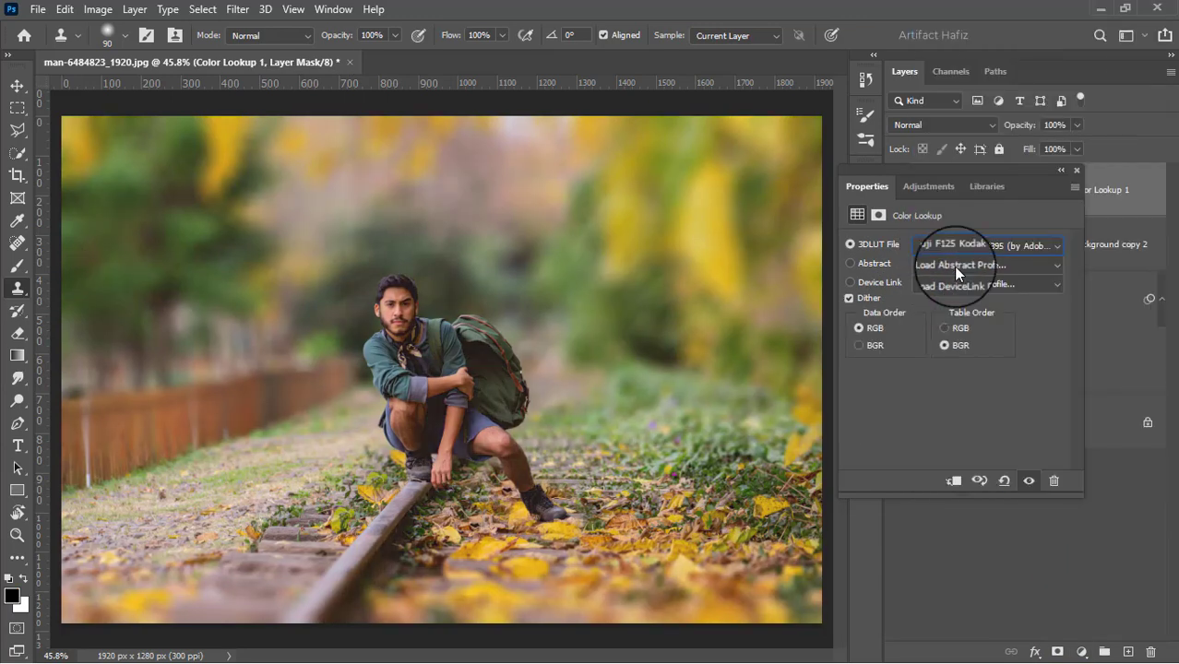
left_click(1075, 170)
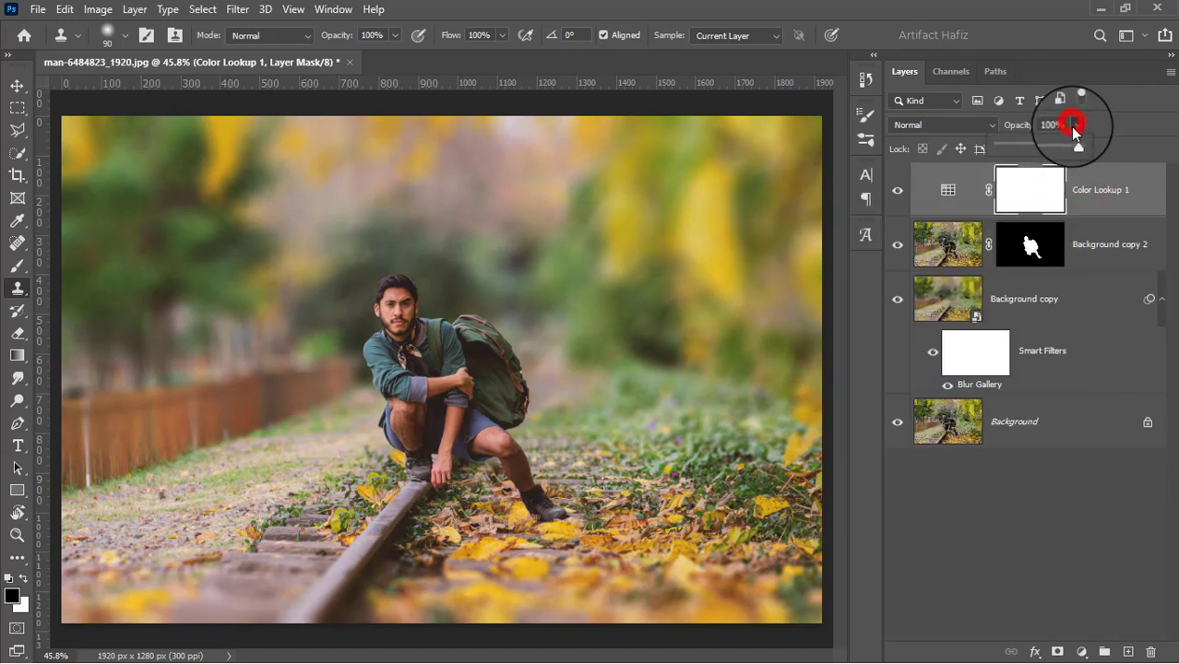
left_click(1008, 145)
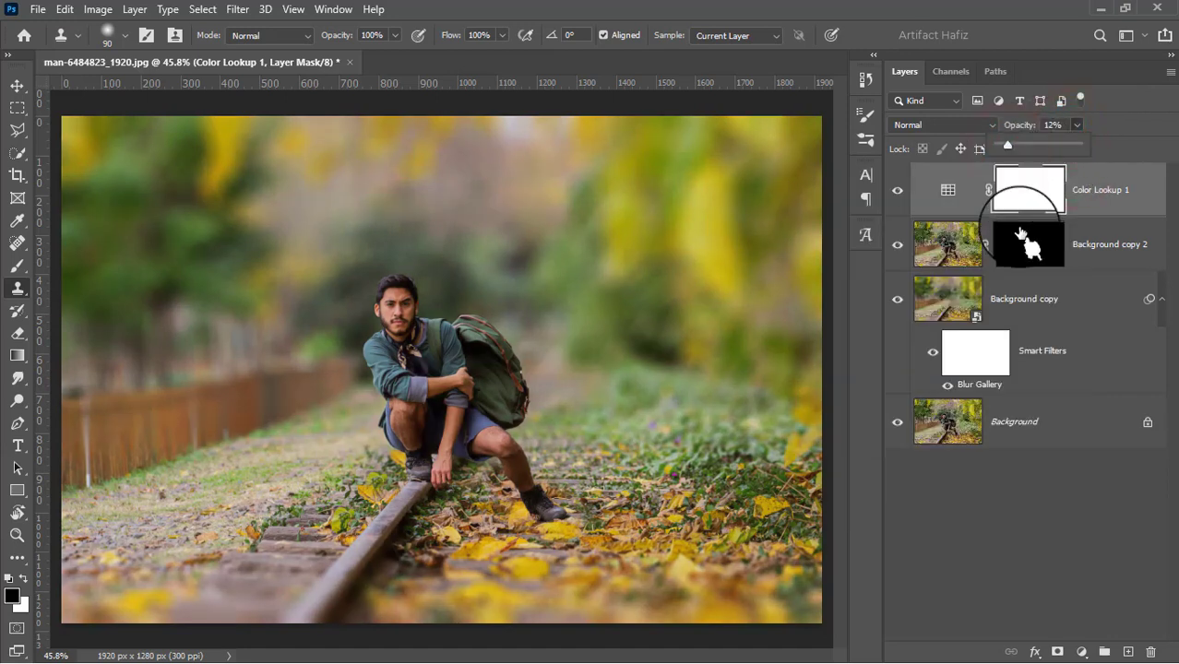
left_click(1084, 651)
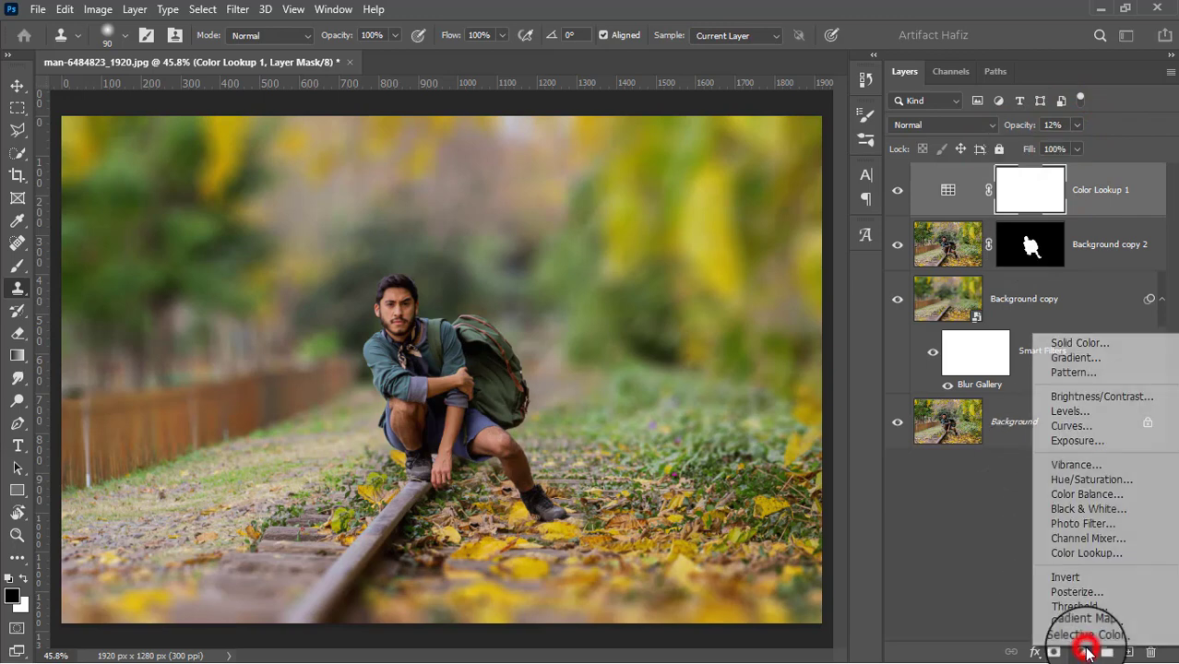
- Add a Curves adjustment layer with the upper curve lifted to brighten highlights
left_click(1062, 427)
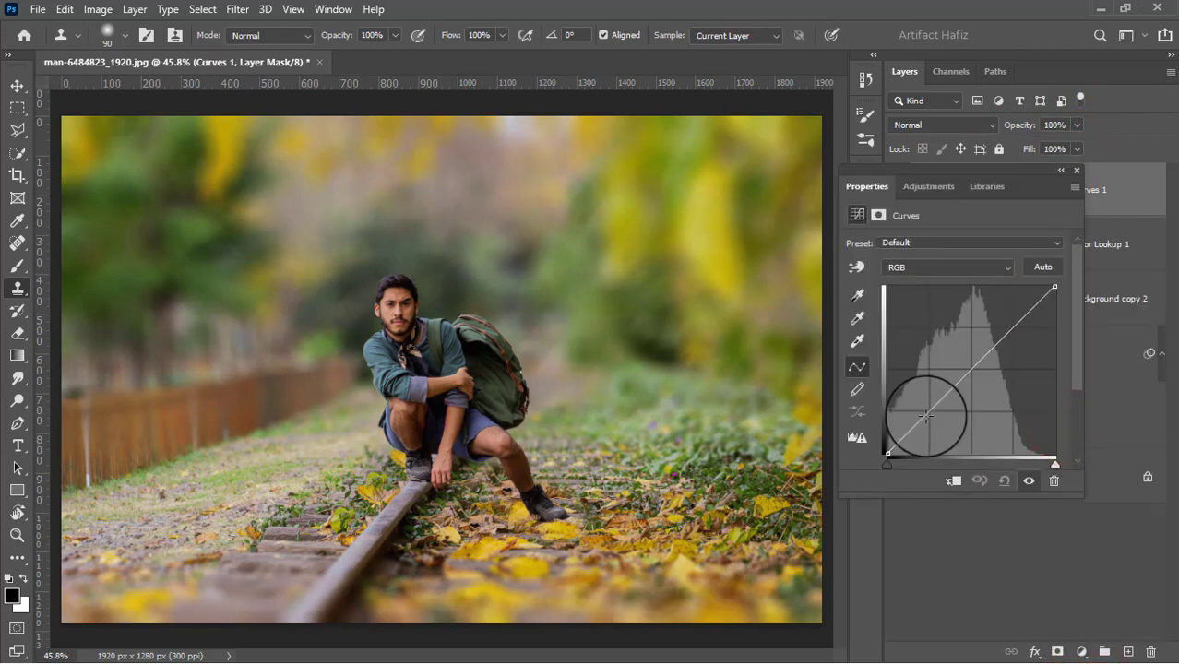
left_click(927, 412)
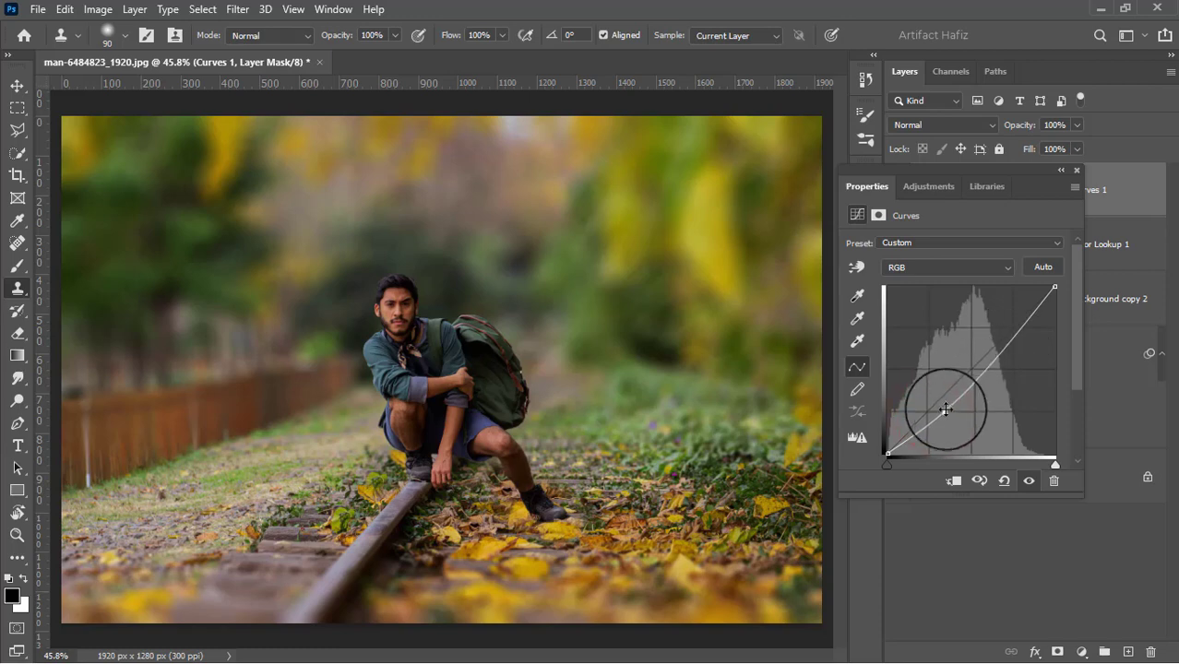
left_click_drag(945, 409, 930, 409)
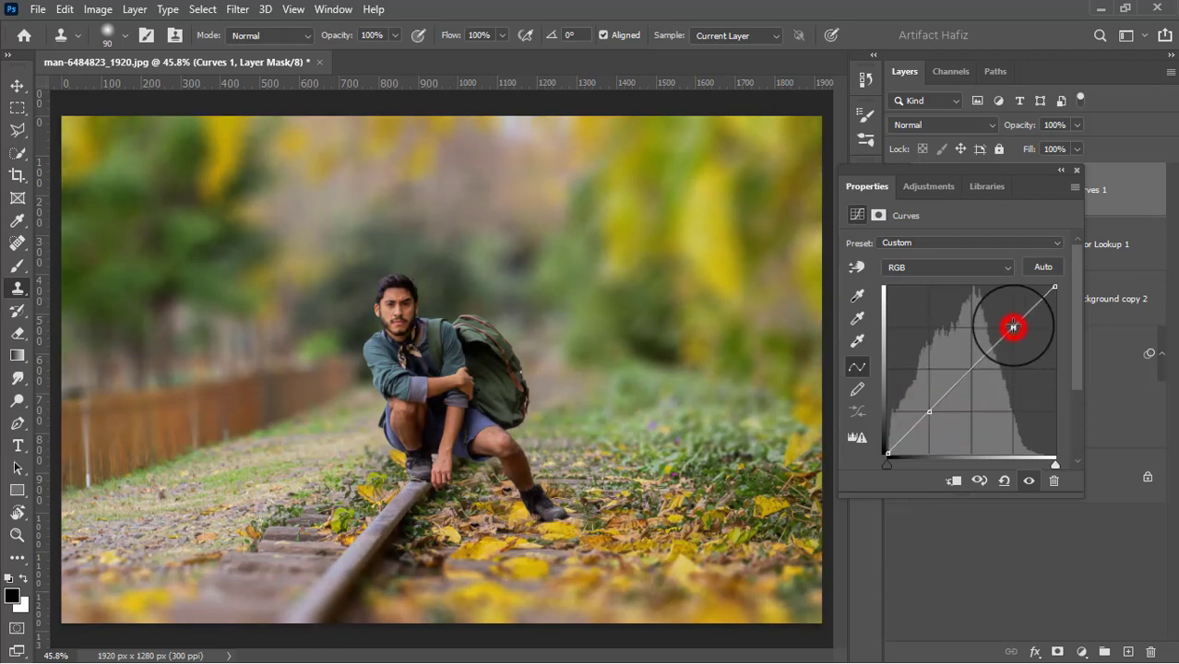
left_click_drag(1012, 327, 1011, 316)
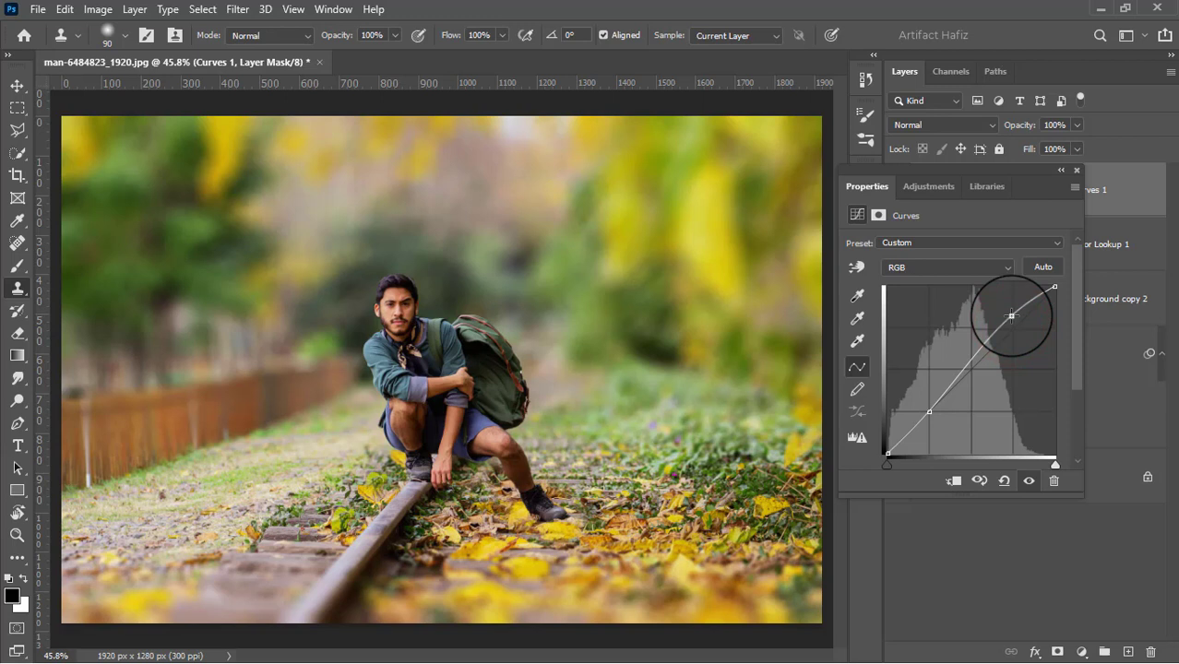
left_click(1077, 168)
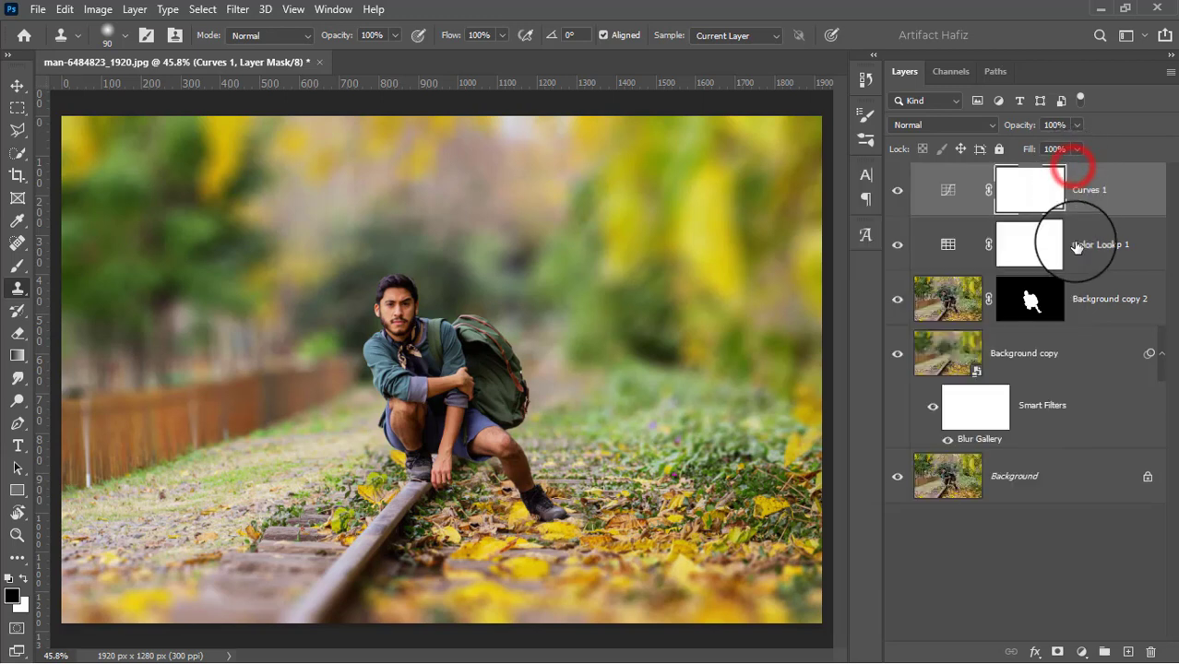
- Add a Levels adjustment layer with the white input set to 247
left_click(1081, 652)
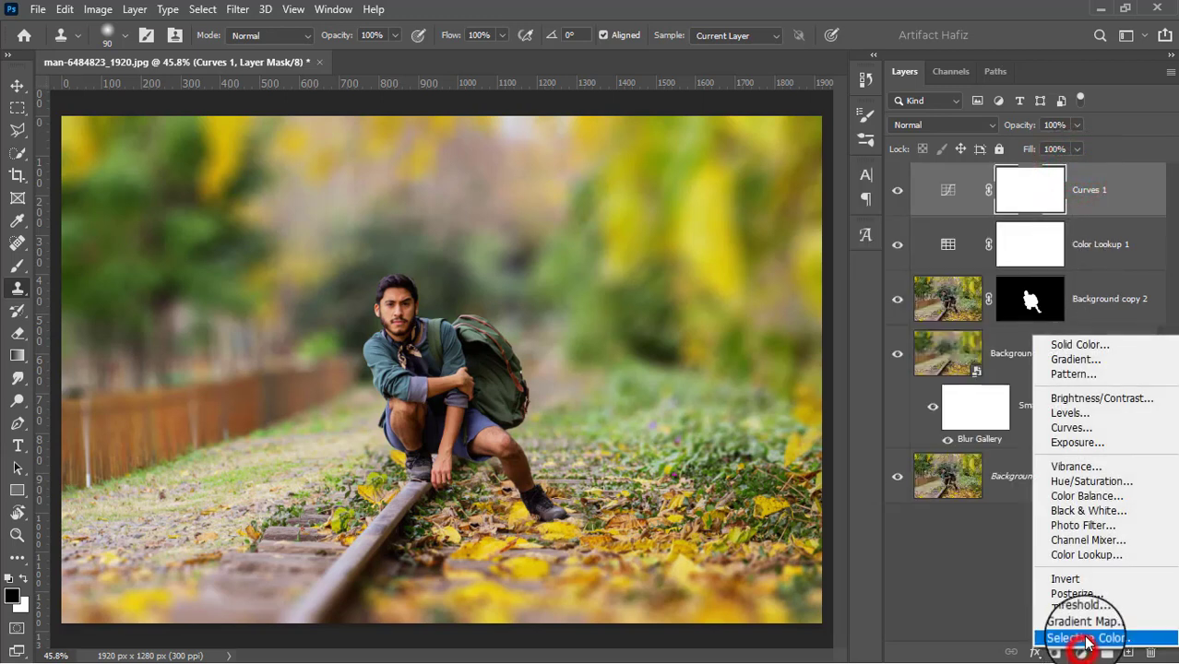
left_click(1091, 417)
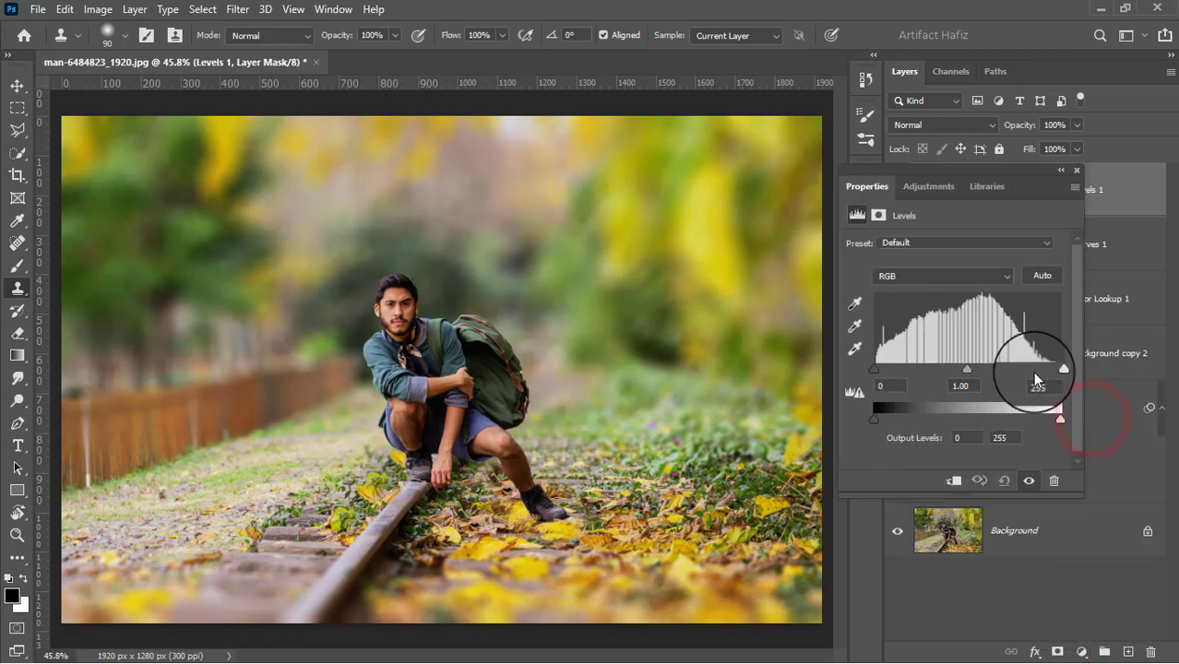
left_click_drag(1060, 371, 1055, 372)
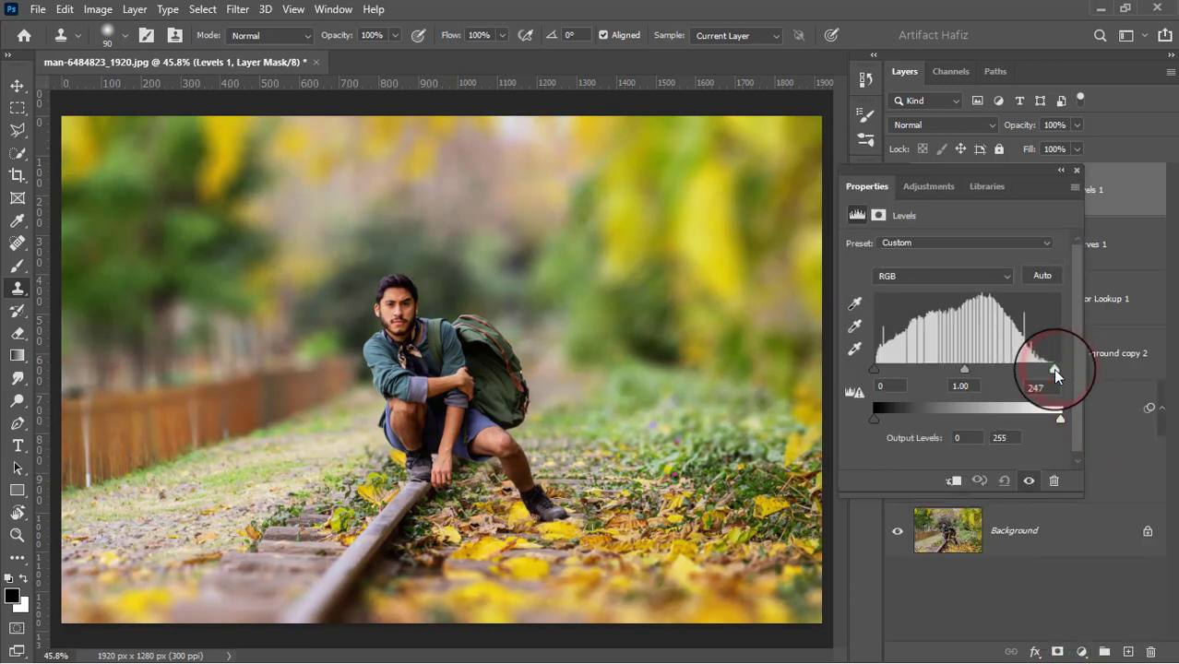
left_click(1076, 170)
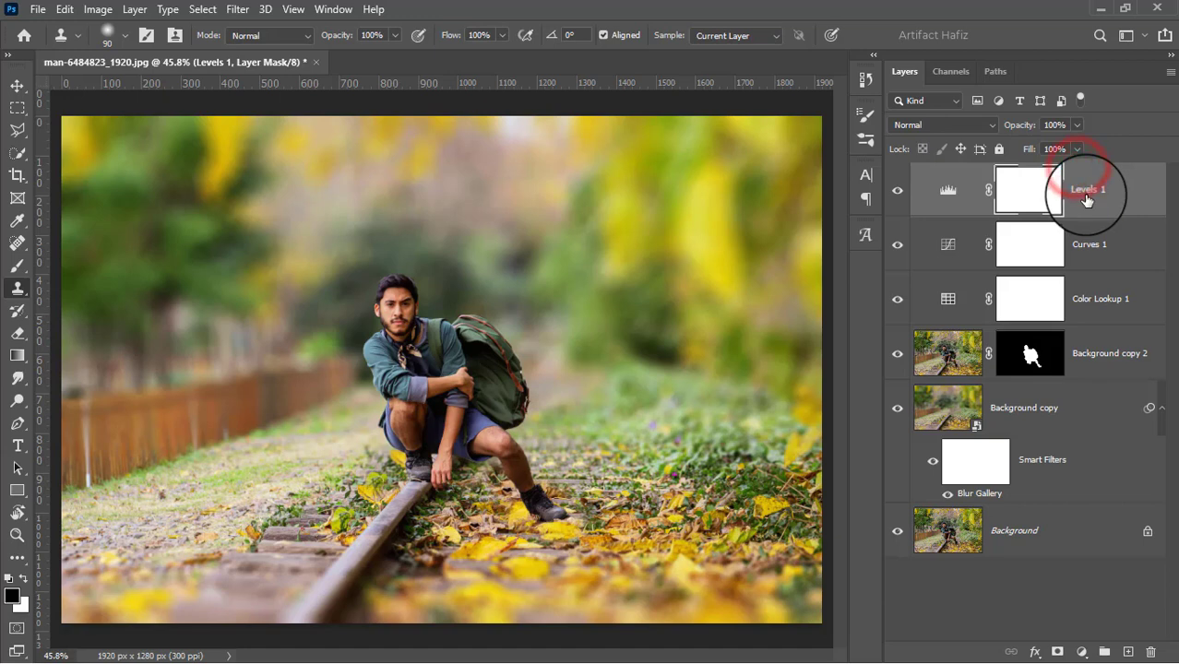
- Stamp all visible layers into Layer 1, convert it for Smart Filters, and start the Camera Raw Filter
key("ctrl+alt+shift+e")
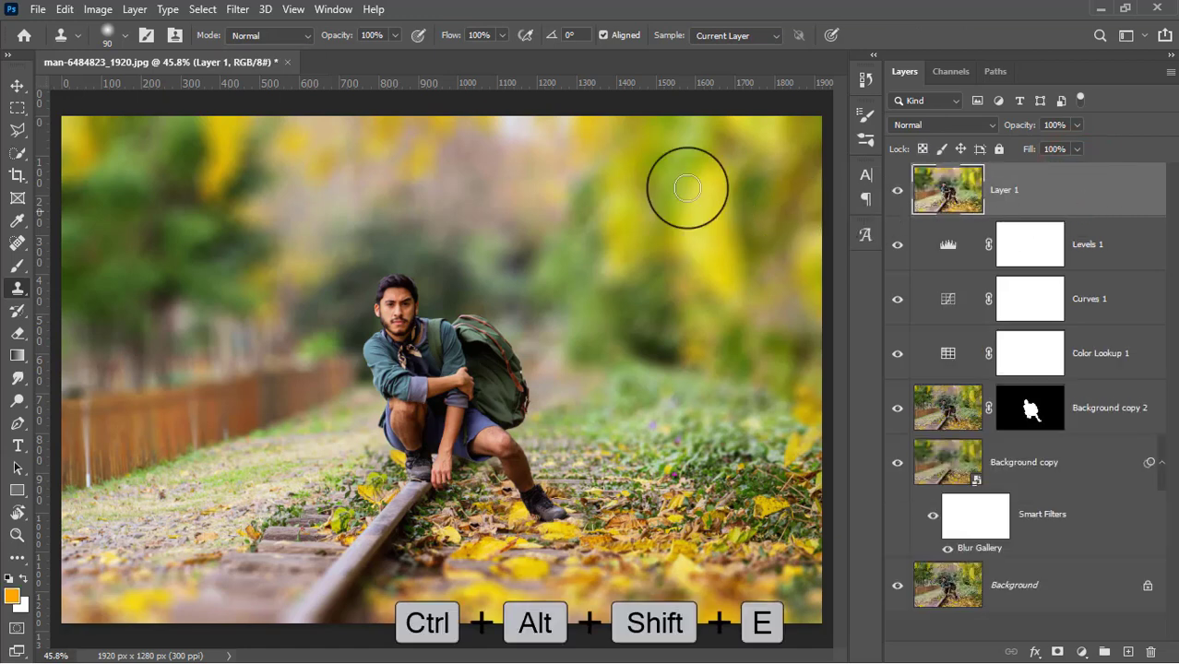
left_click(238, 9)
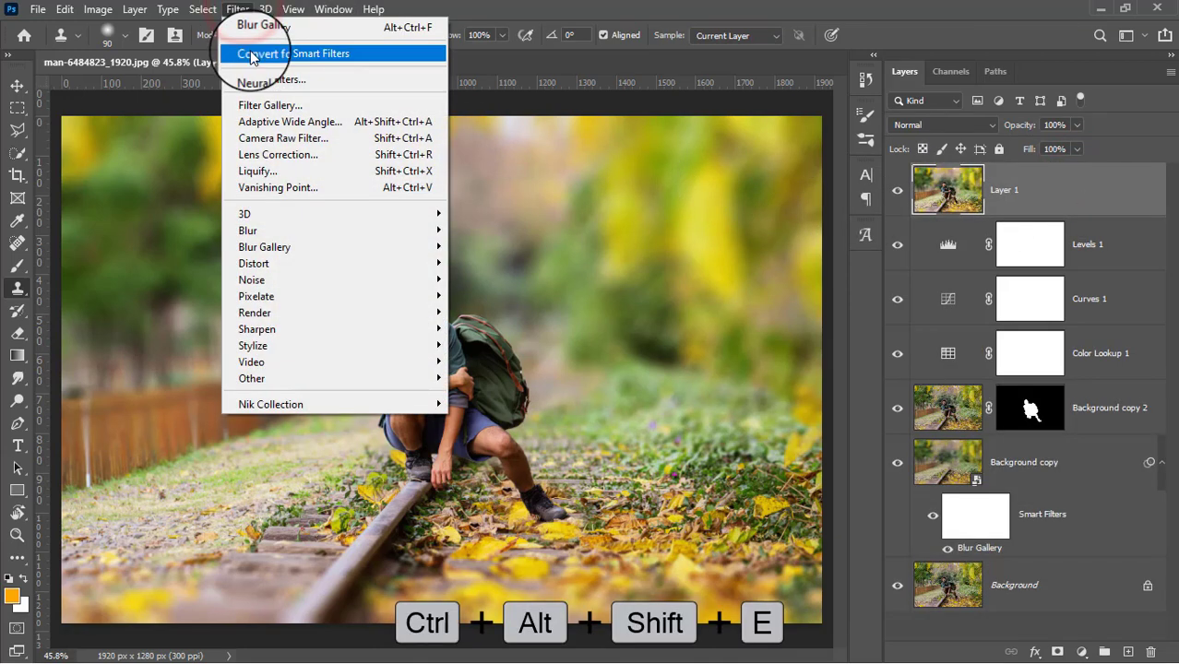
left_click(247, 54)
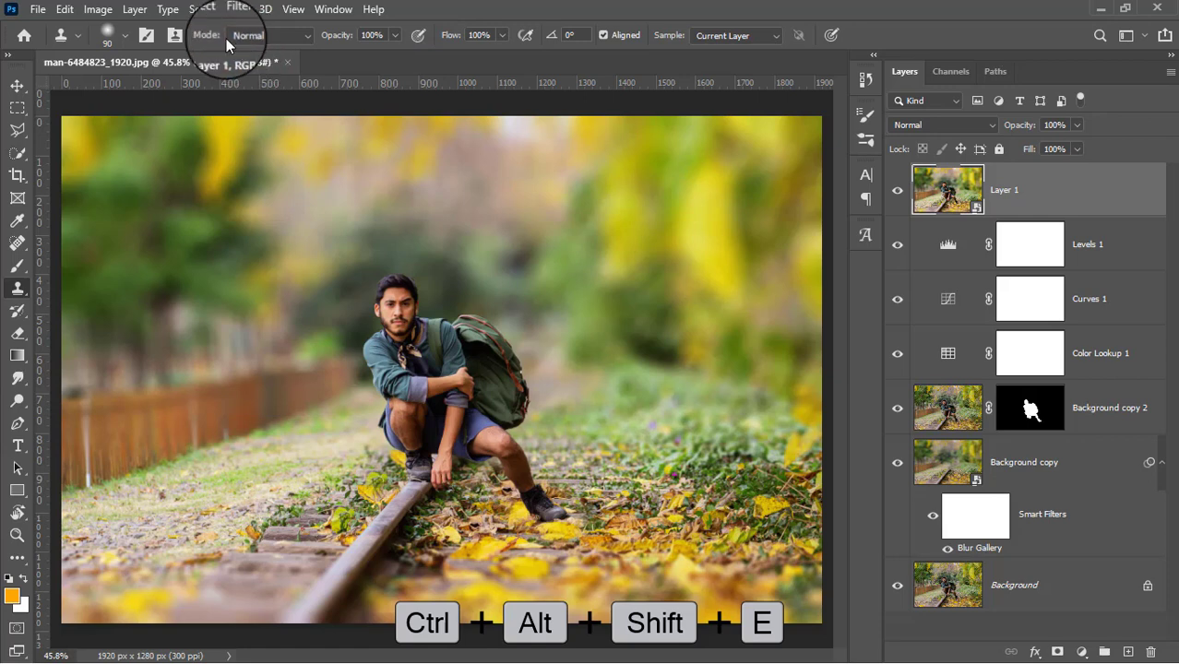
left_click(238, 10)
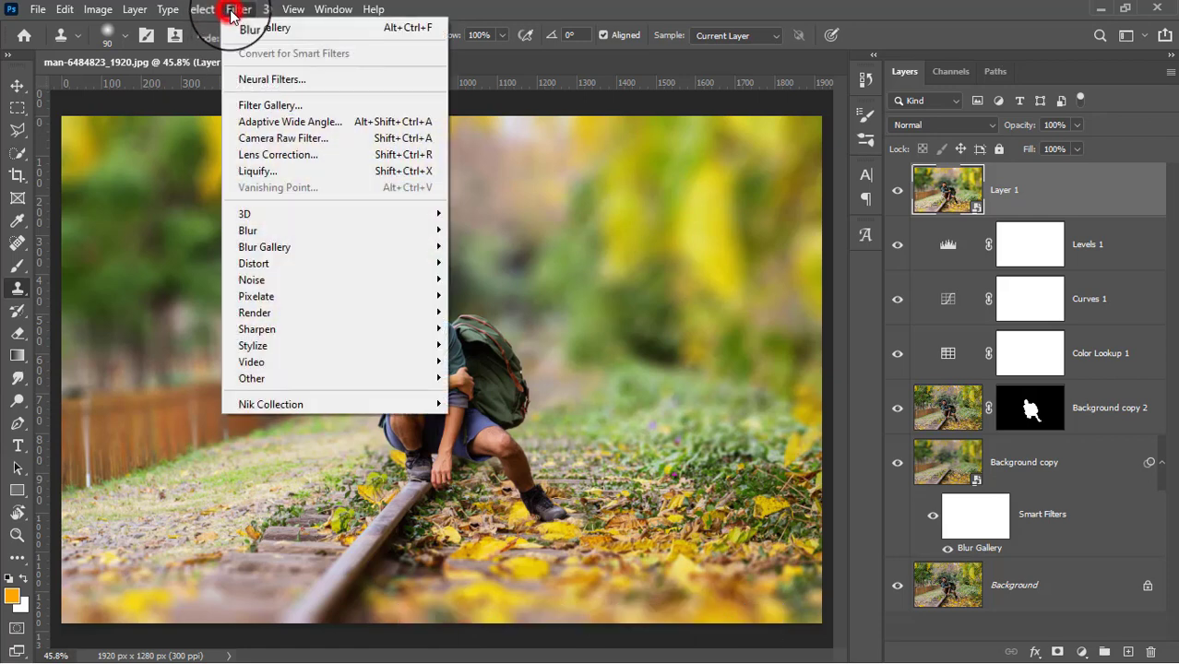
left_click(302, 139)
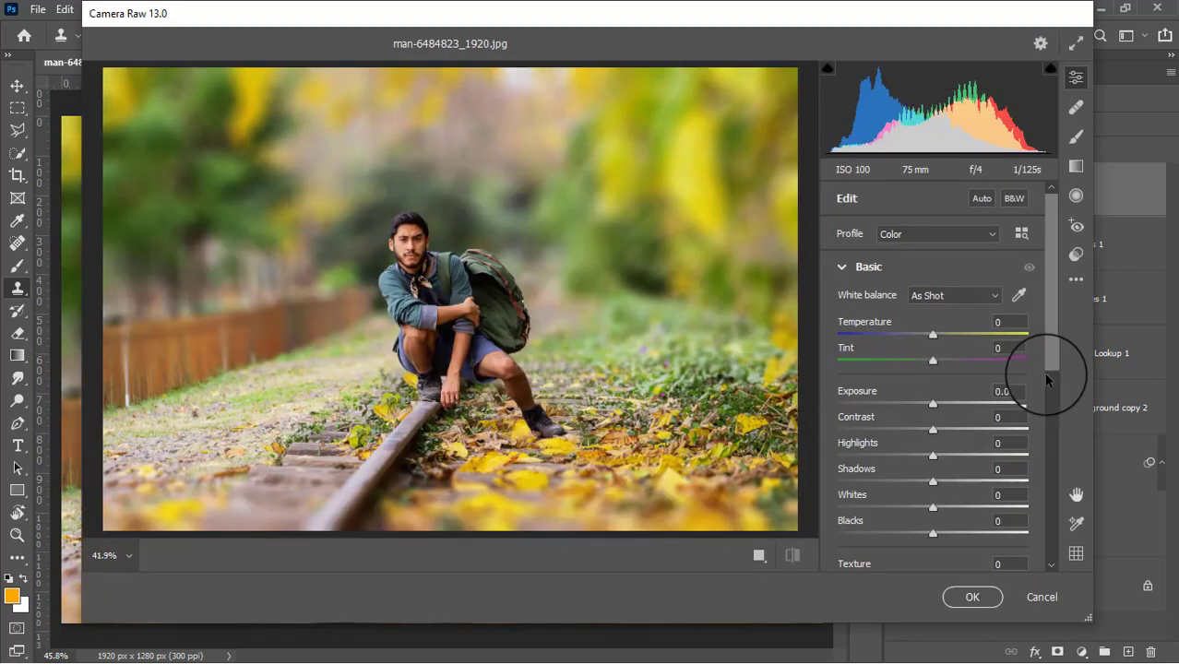
- In Camera Raw's Basic panel, set Exposure -0.20, Texture -7 and Clarity +4
left_click(927, 404)
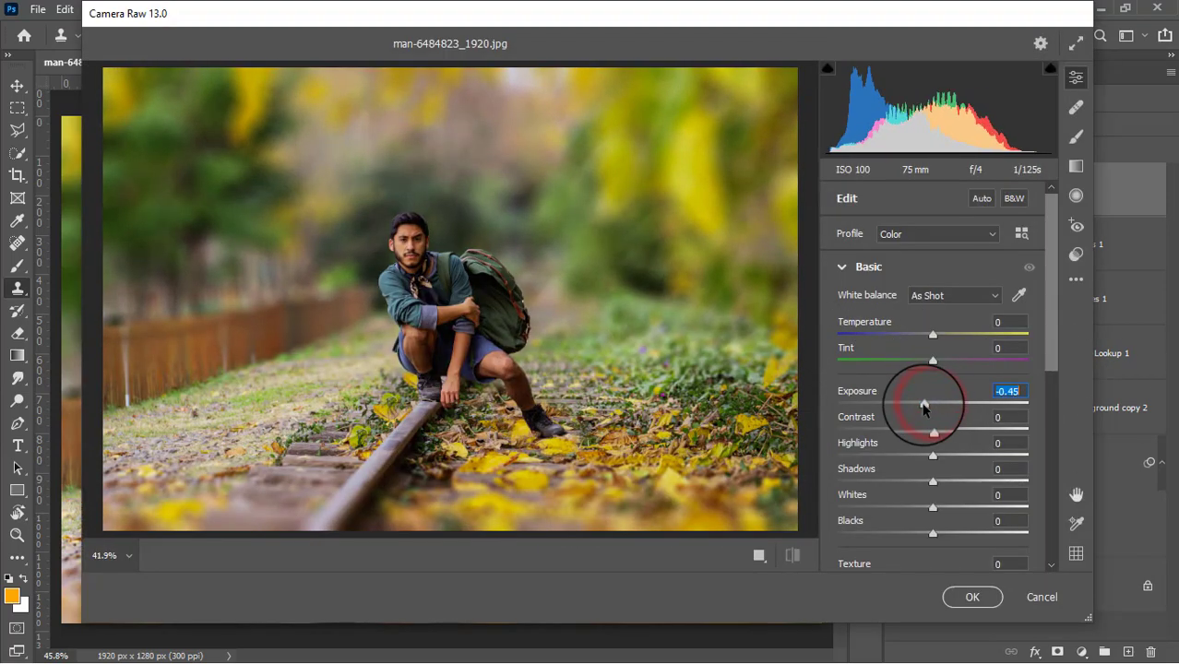
mouse_move(926, 405)
left_mouse_down()
mouse_move(937, 428)
mouse_move(927, 463)
mouse_move(947, 505)
mouse_move(894, 532)
mouse_move(914, 530)
left_mouse_up()
scroll(922, 480, "down", 1)
scroll(932, 465, "down", 2)
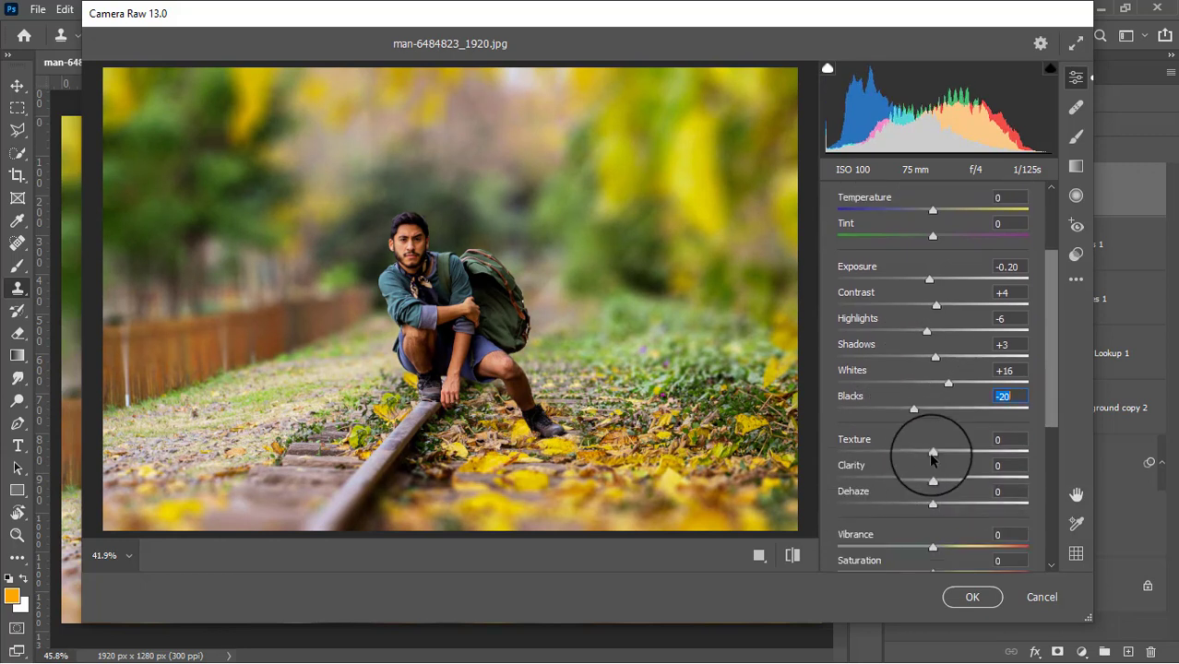
left_click_drag(926, 452, 936, 481)
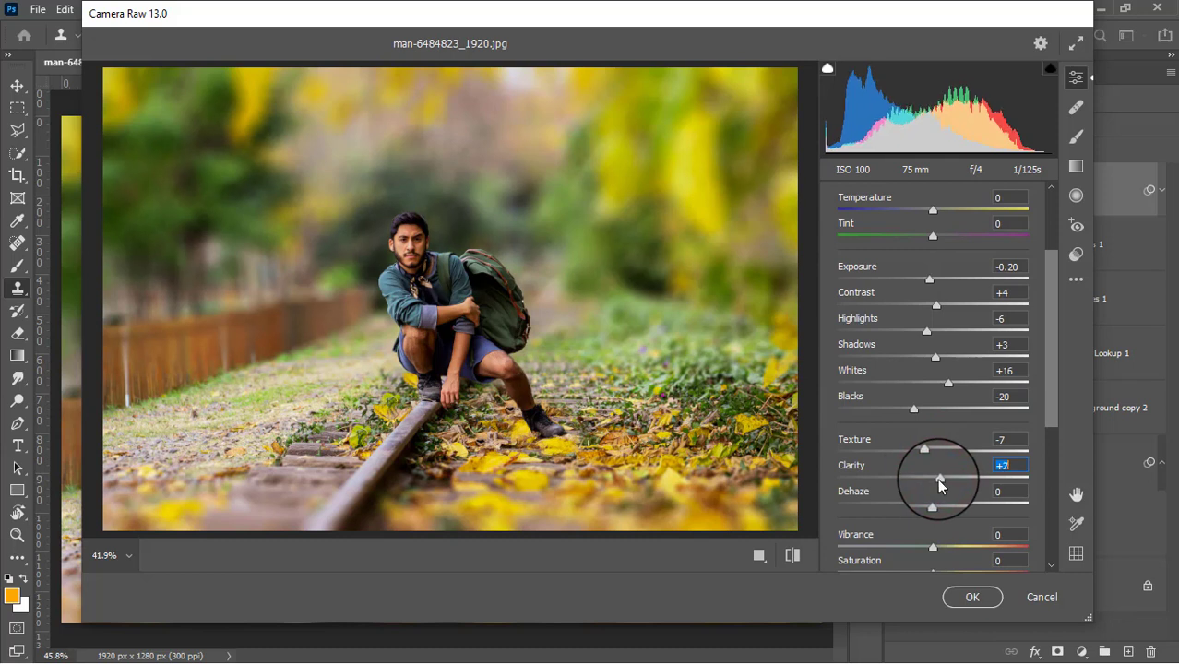
scroll(924, 452, "down", 2)
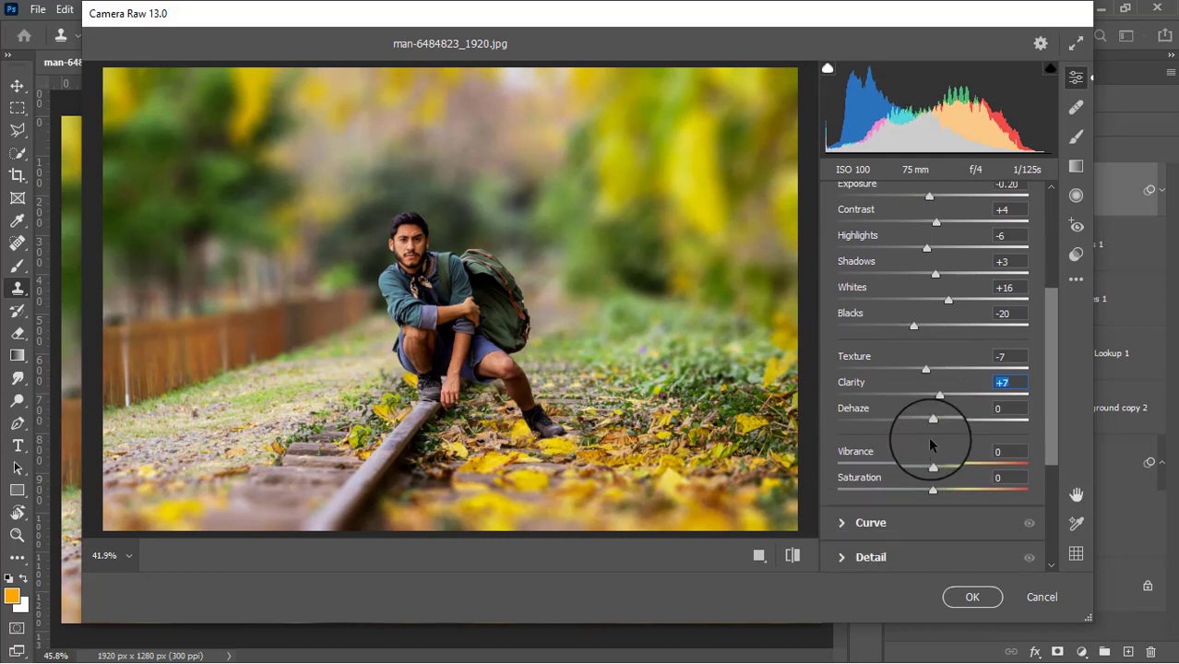
left_click_drag(940, 399, 935, 396)
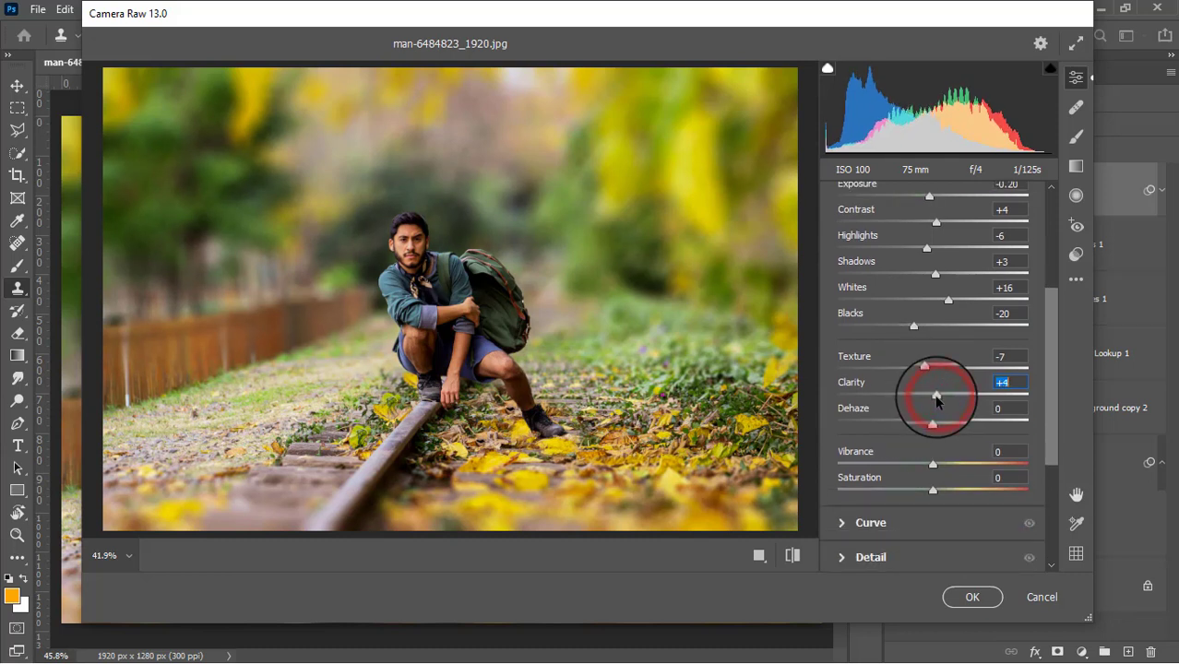
- Lift the black point of the blue channel tone curve in Camera Raw
left_click(851, 524)
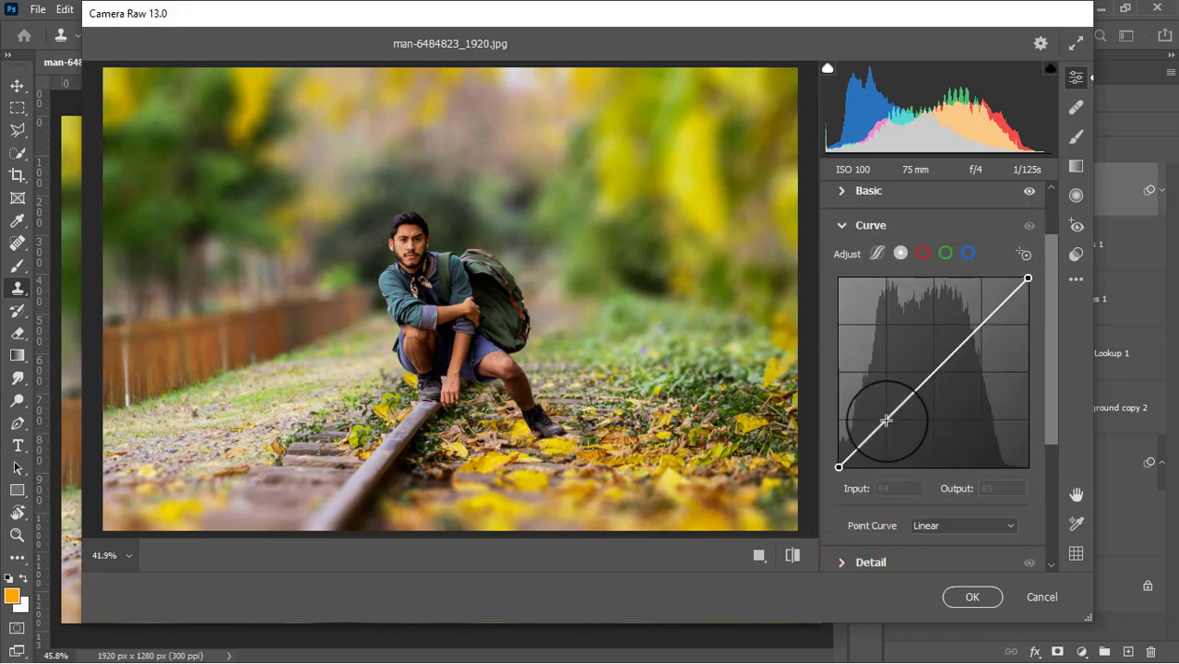
left_click(967, 252)
left_click_drag(837, 468, 835, 458)
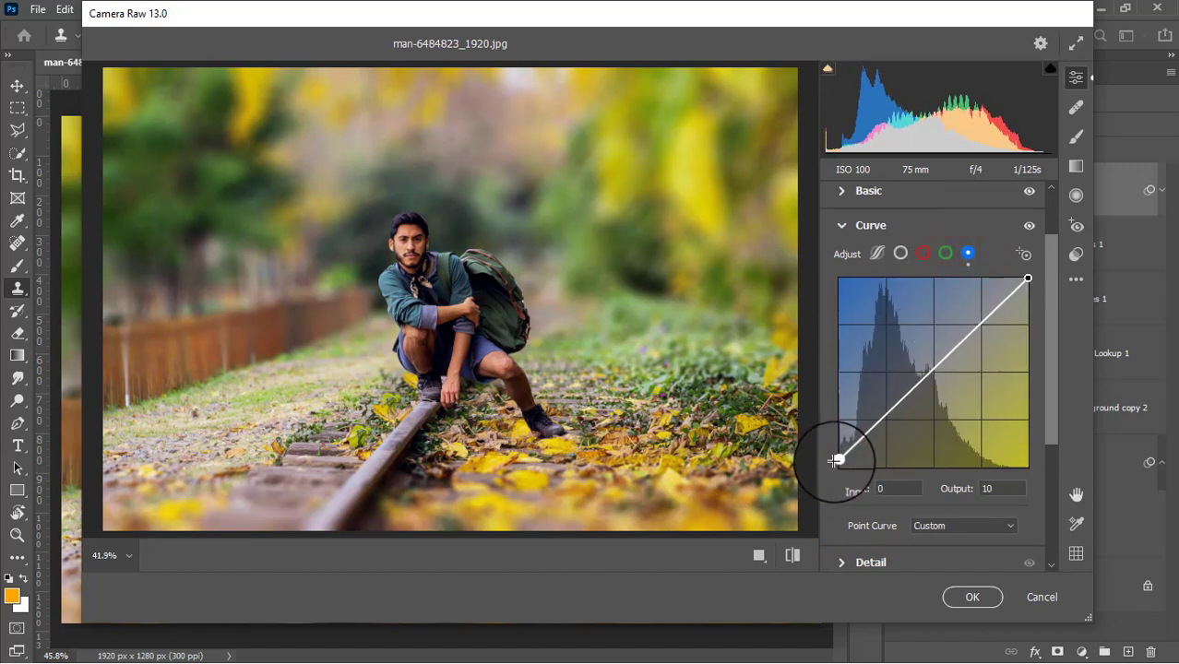
scroll(913, 446, "down", 2)
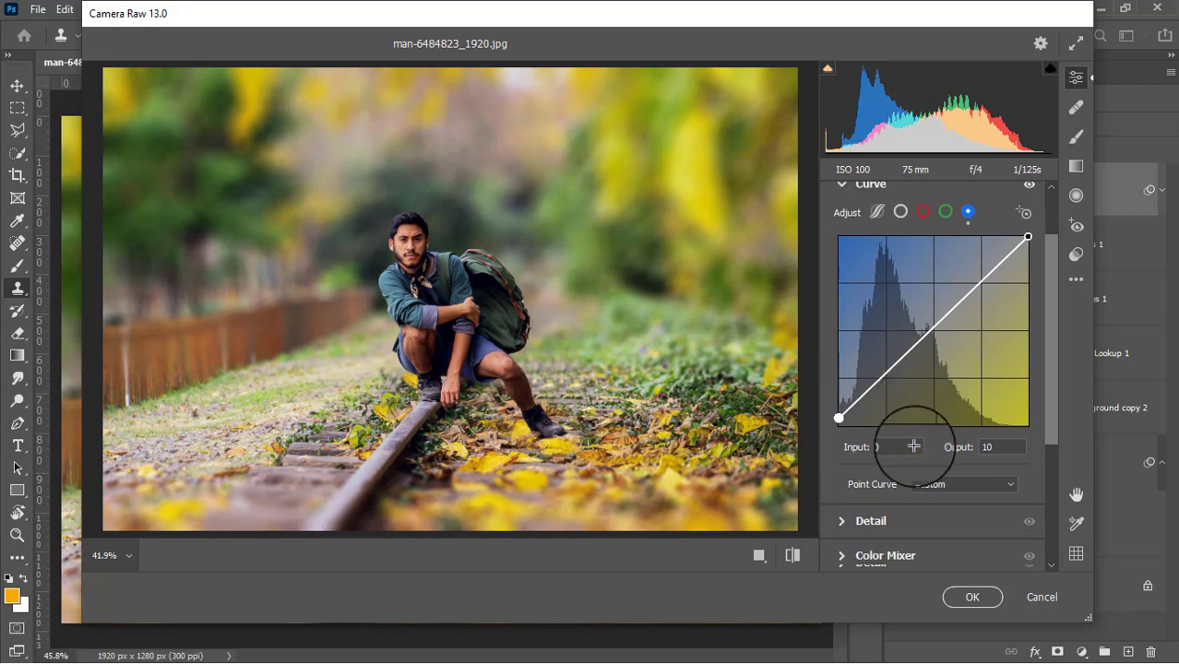
scroll(841, 486, "down", 2)
- Set Detail Sharpening to 17, Noise Reduction to 26 and Color Noise Reduction to 10
left_click(841, 488)
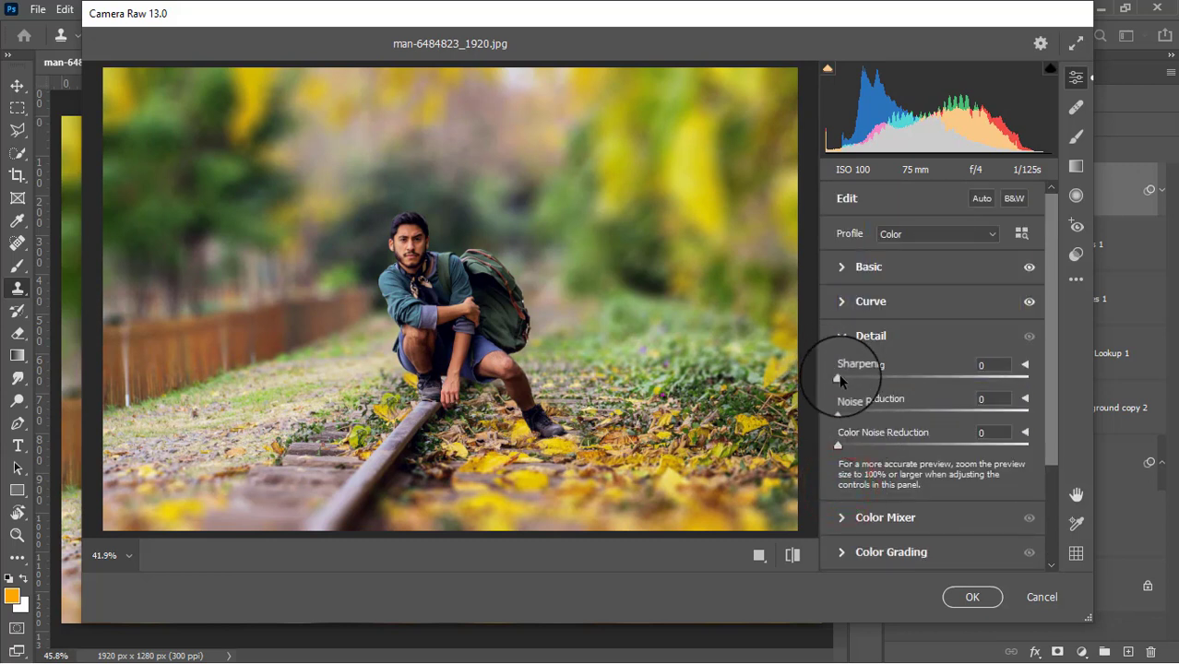
mouse_move(838, 378)
left_mouse_down()
mouse_move(864, 382)
mouse_move(861, 413)
left_mouse_up()
left_click(838, 446)
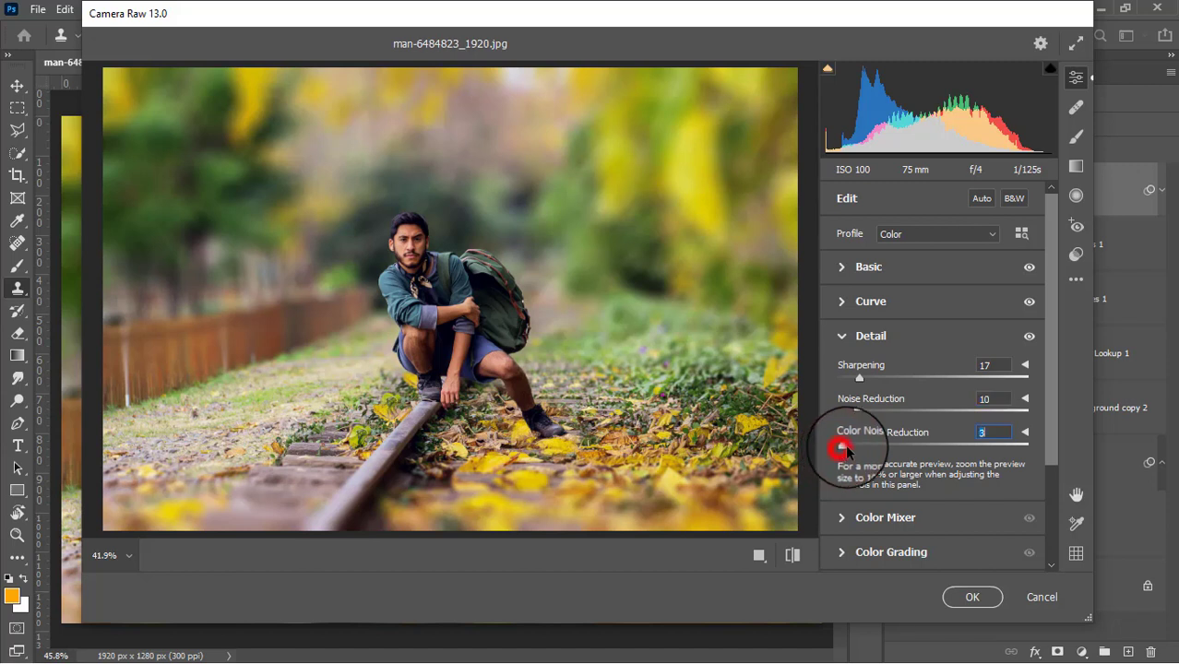
left_click_drag(838, 446, 858, 448)
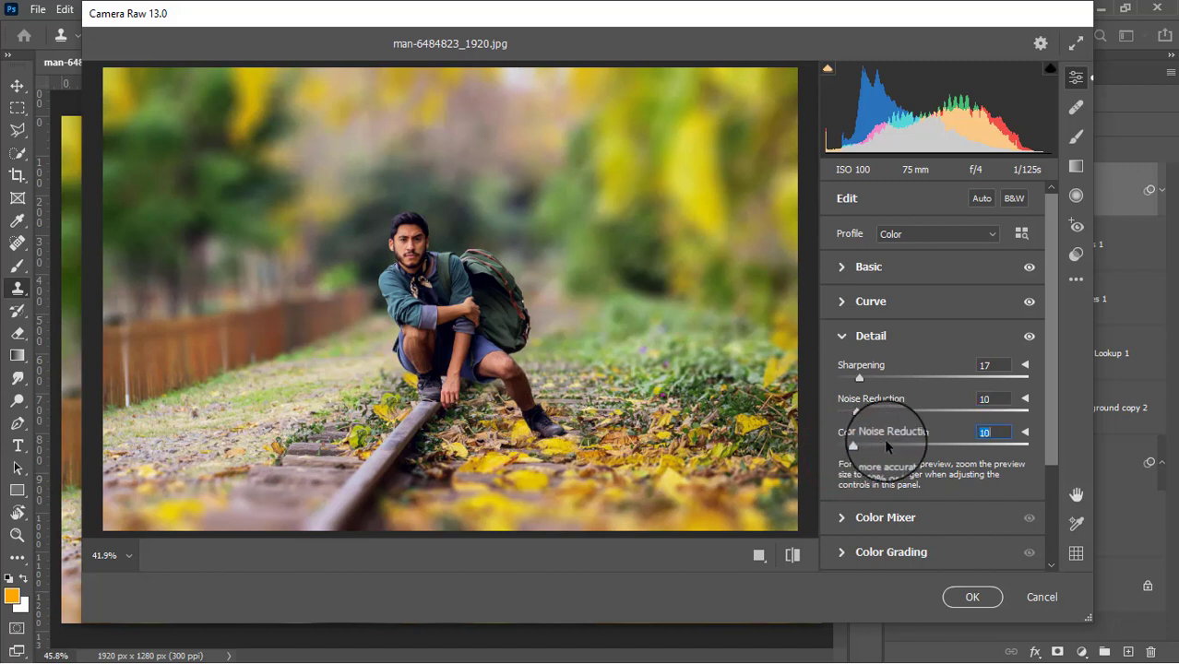
scroll(886, 437, "down", 3)
left_click(844, 391)
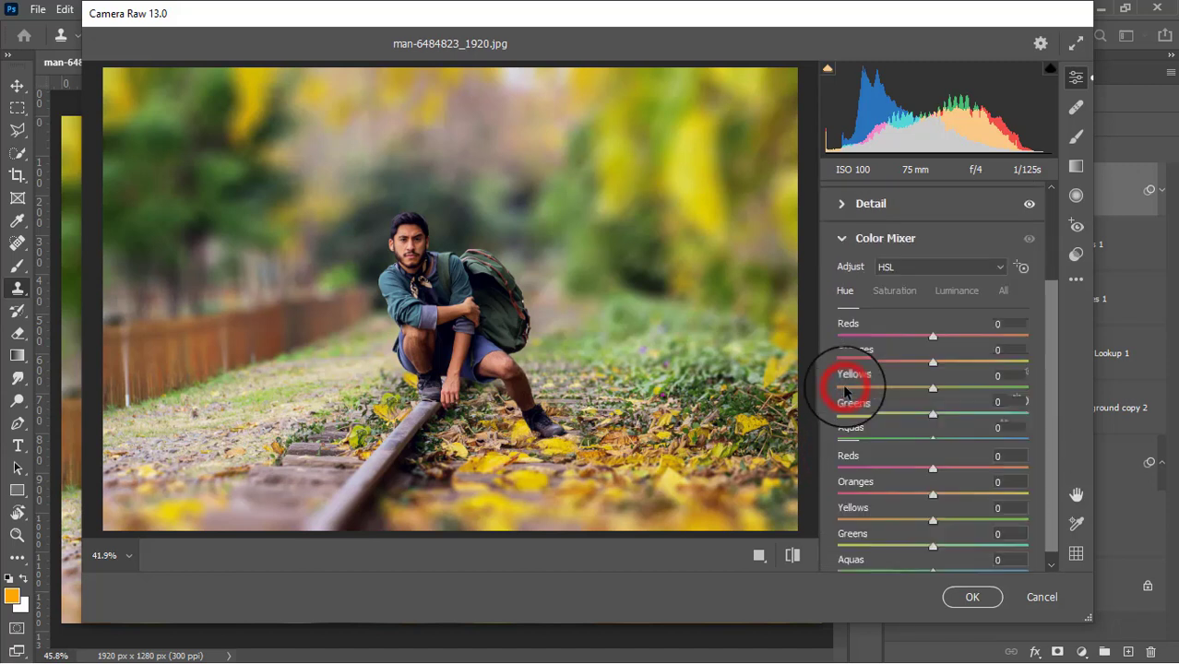
scroll(868, 369, "up", 1)
left_click(841, 245)
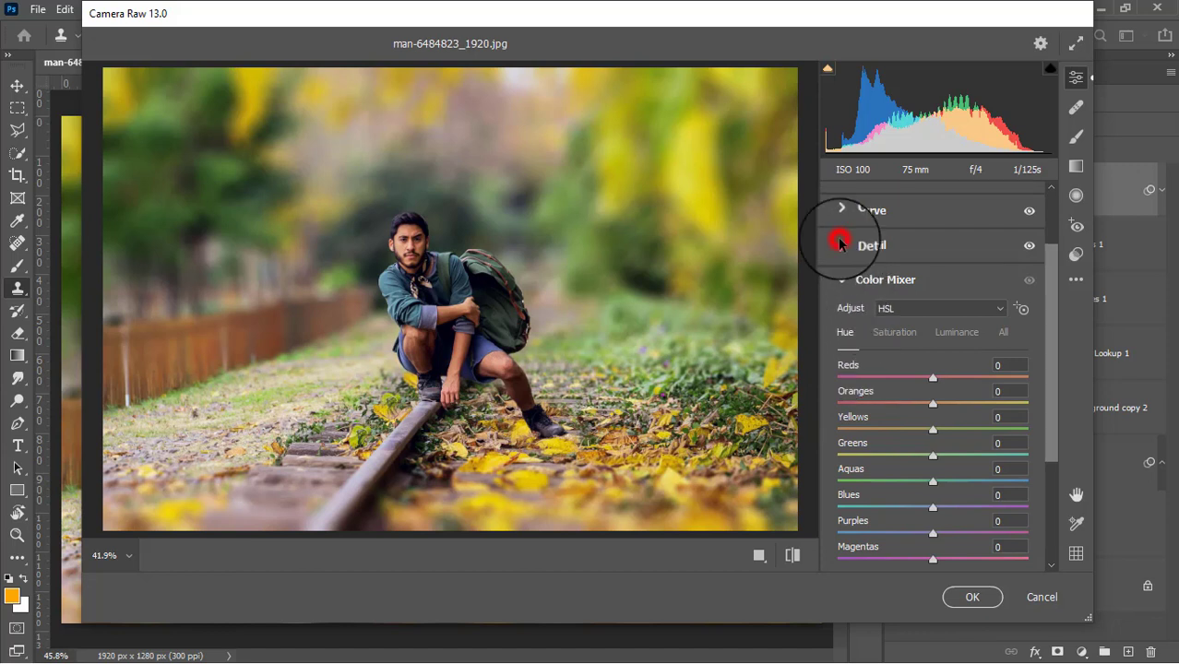
left_click_drag(857, 412, 890, 414)
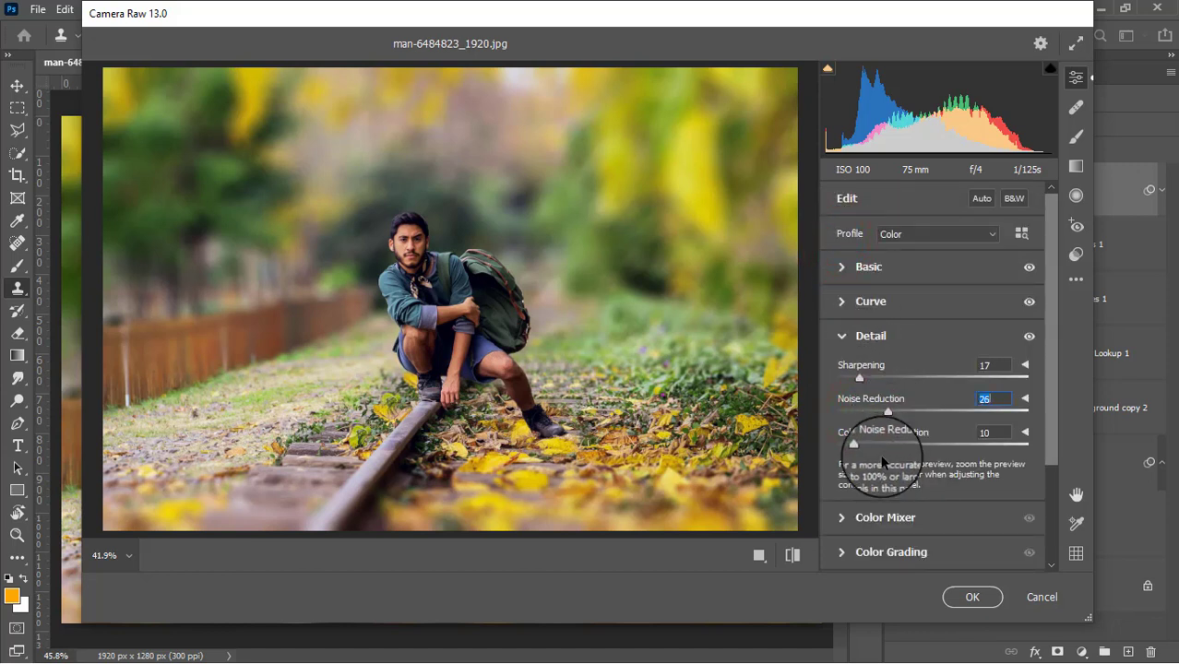
scroll(881, 456, "down", 3)
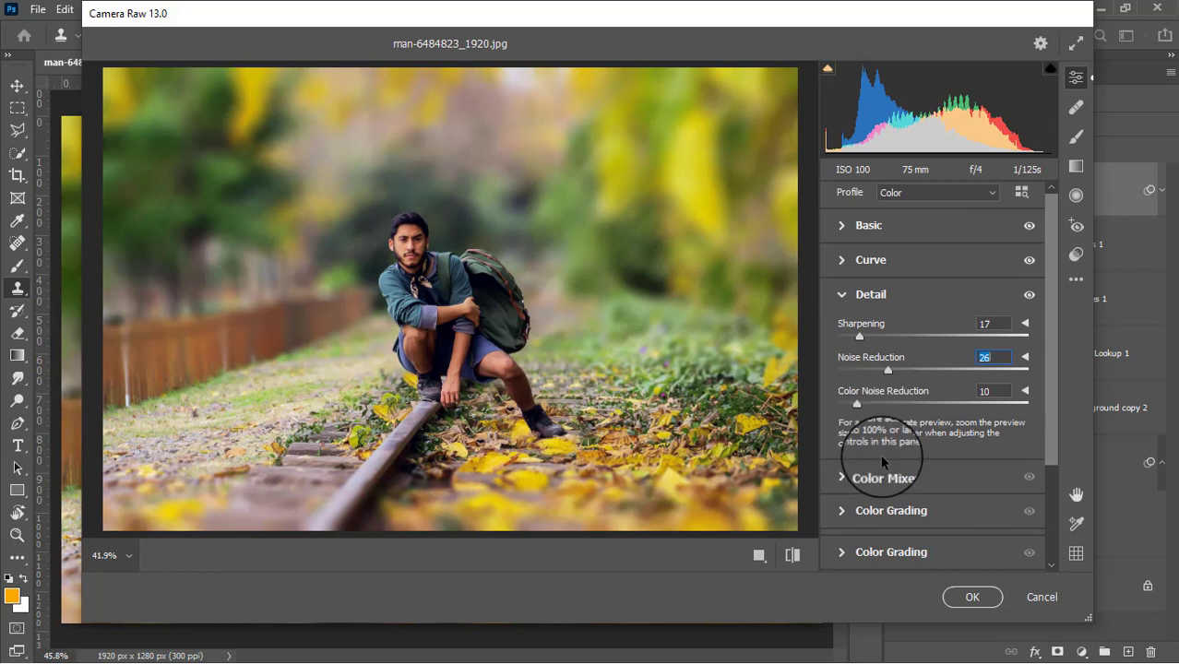
- Lower Color Mixer saturation for the yellows (-42), greens, aquas and blues
left_click(841, 433)
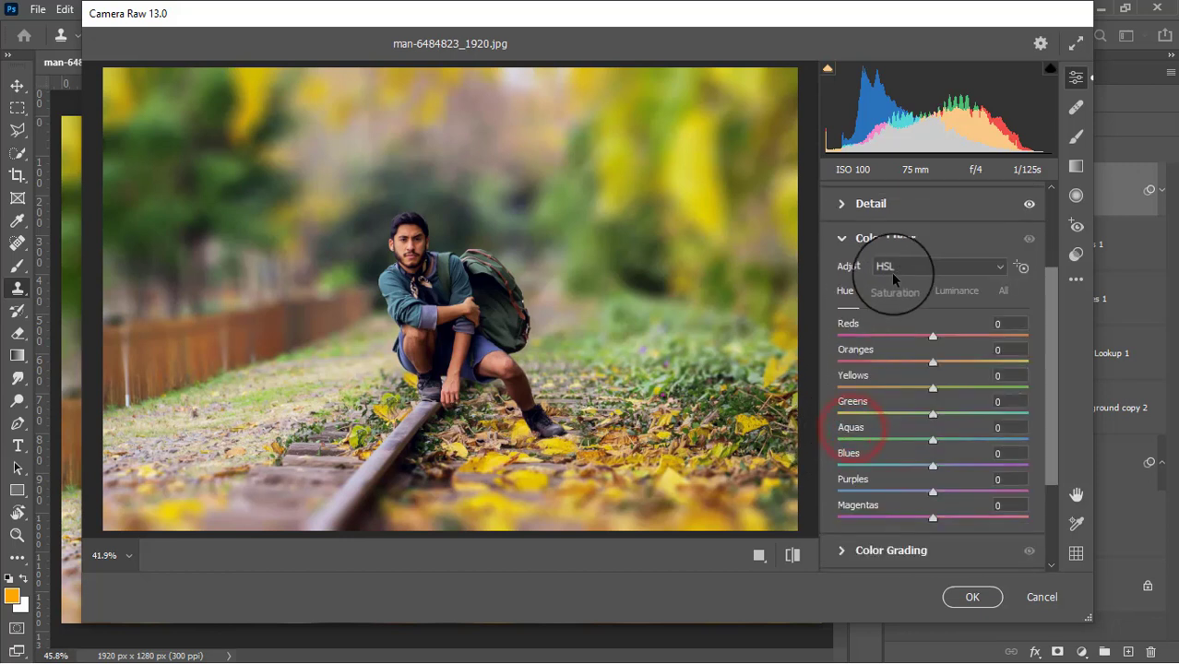
left_click(895, 290)
mouse_move(932, 338)
left_mouse_down()
mouse_move(943, 390)
mouse_move(842, 389)
mouse_move(941, 388)
mouse_move(886, 390)
mouse_move(904, 393)
mouse_move(857, 416)
mouse_move(897, 416)
mouse_move(919, 442)
left_mouse_up()
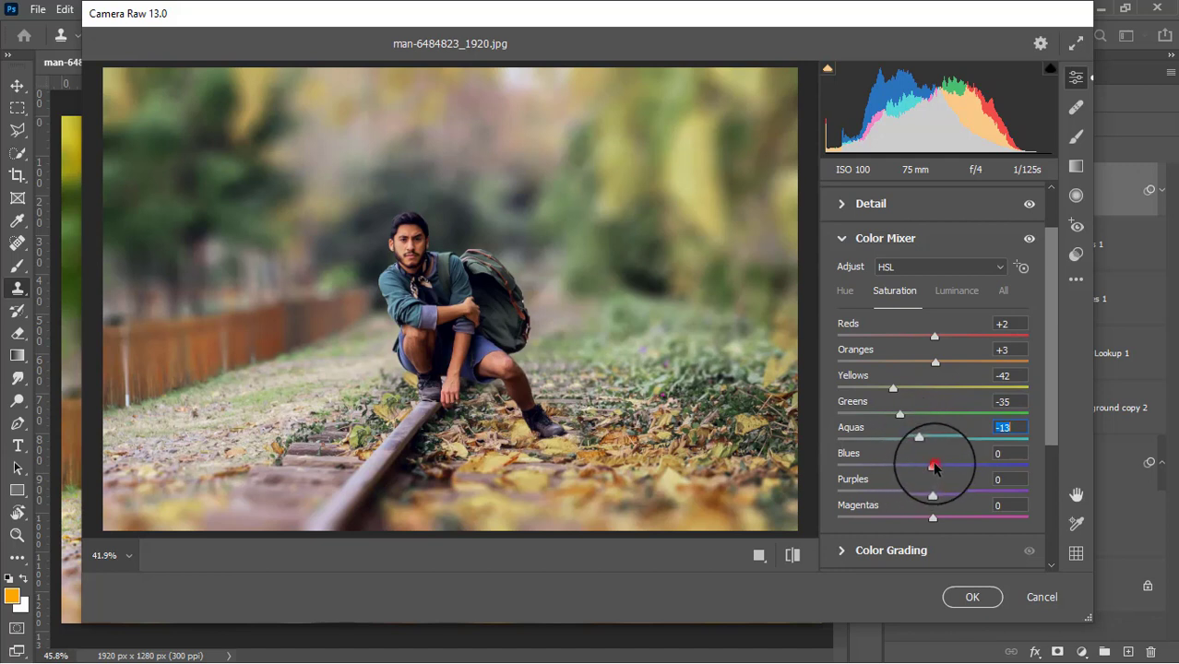
mouse_move(935, 467)
left_mouse_down()
mouse_move(911, 464)
mouse_move(942, 492)
left_mouse_up()
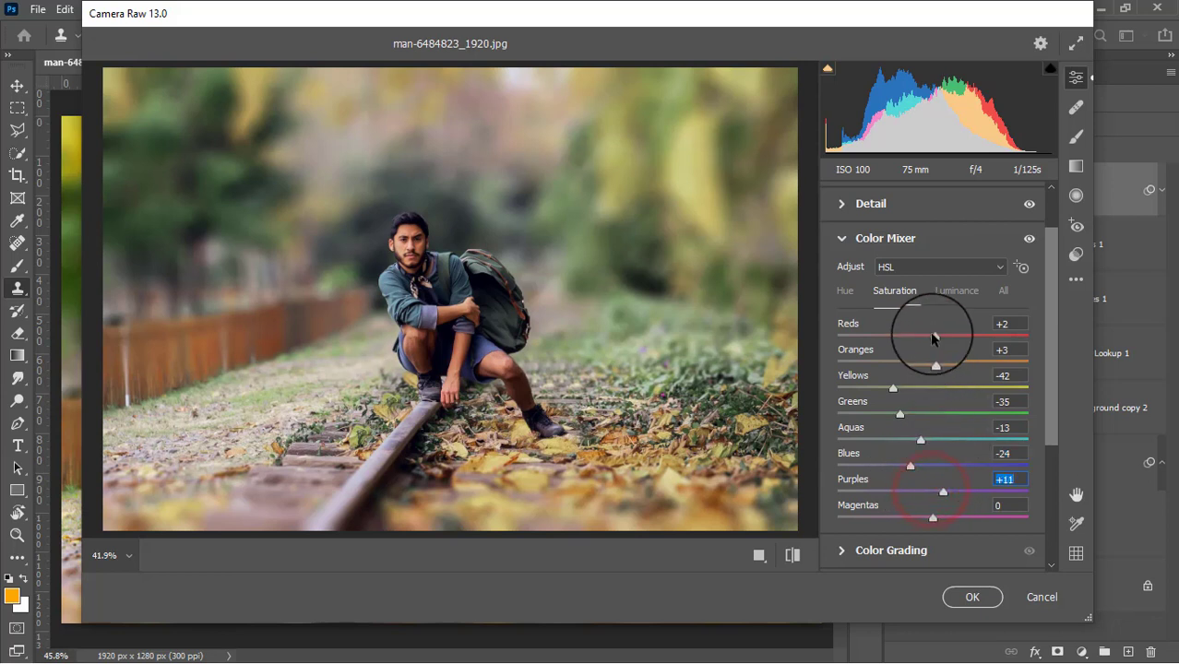
- Set luminance Oranges +4, Yellows -7, Greens -14, and shift the Greens hue to -36
left_click(942, 290)
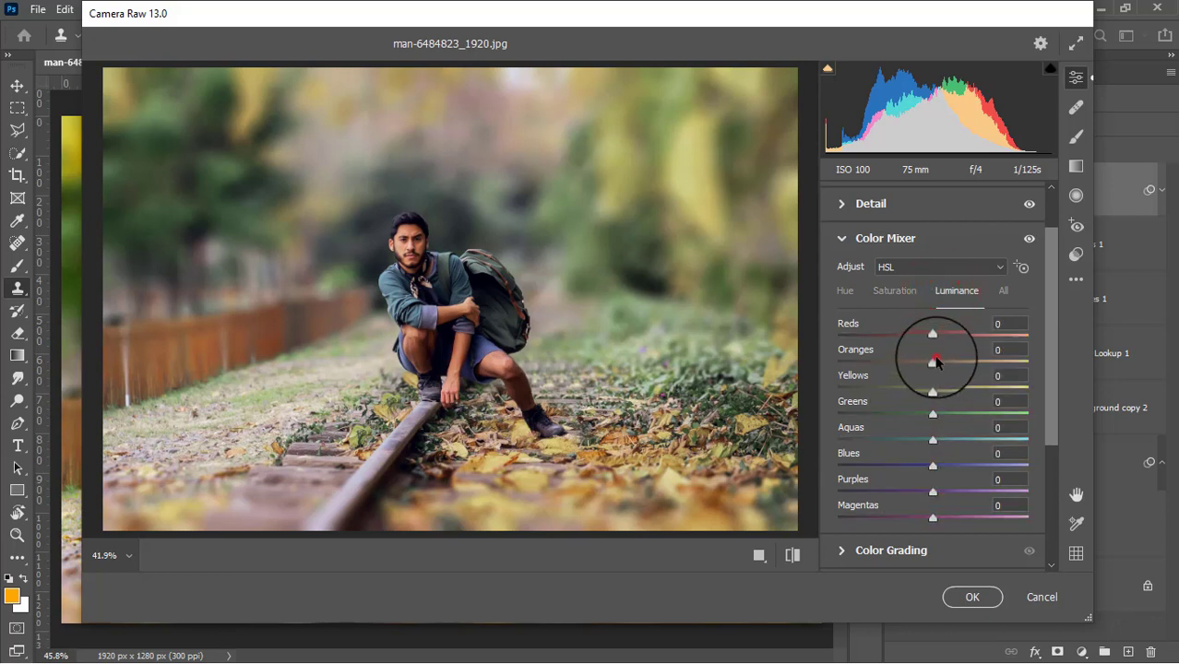
left_click_drag(933, 361, 926, 338)
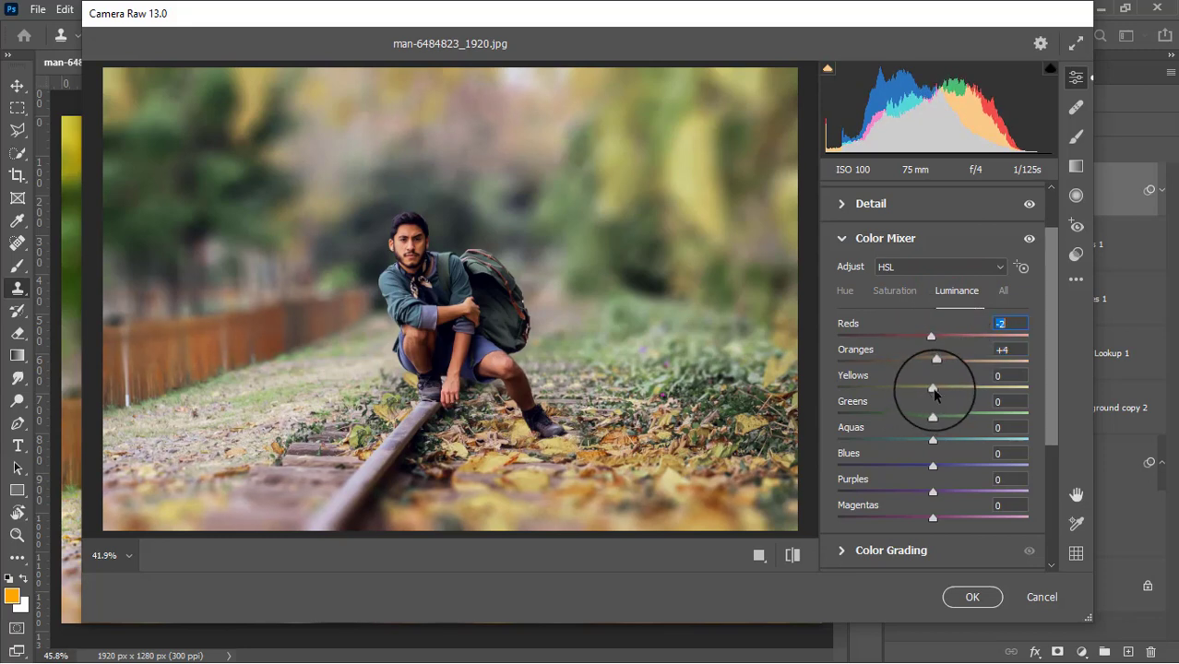
mouse_move(932, 388)
left_mouse_down()
mouse_move(884, 388)
mouse_move(924, 388)
mouse_move(931, 413)
mouse_move(917, 415)
left_mouse_up()
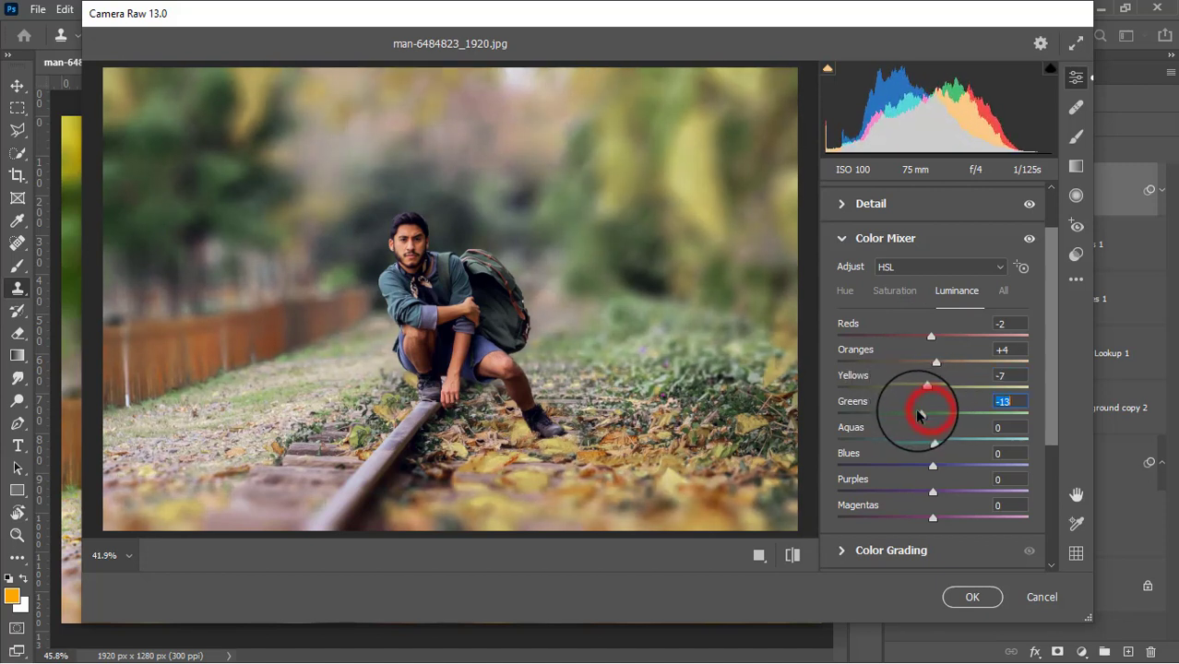
left_click(845, 289)
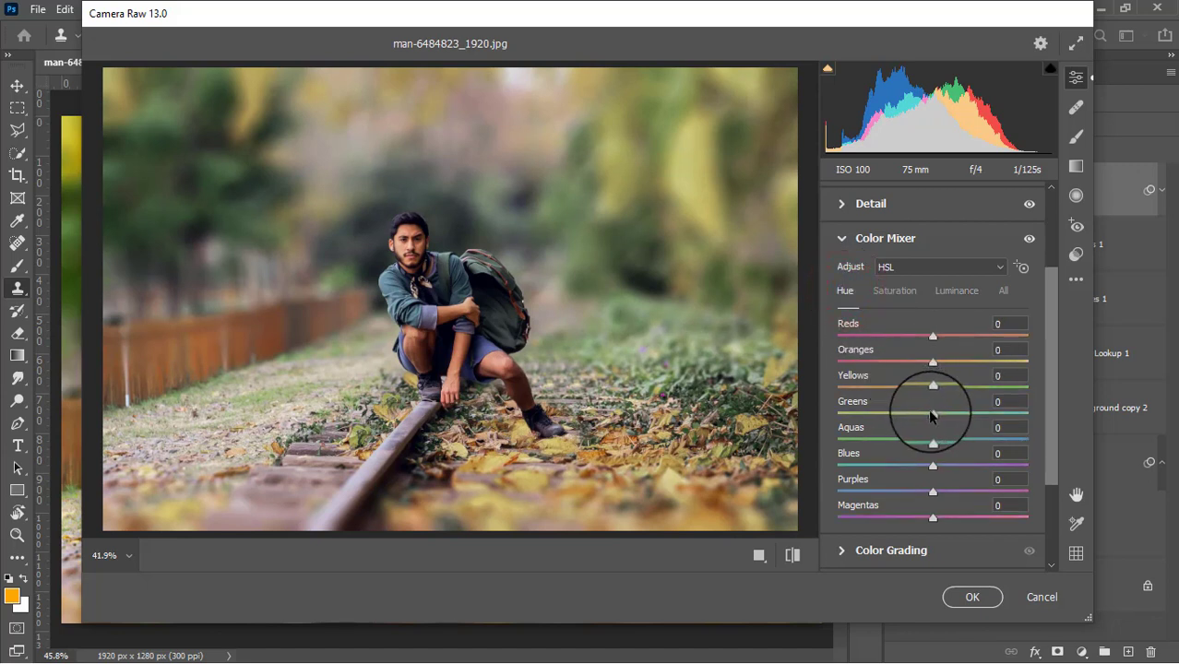
mouse_move(930, 412)
left_mouse_down()
mouse_move(974, 415)
mouse_move(857, 414)
left_mouse_up()
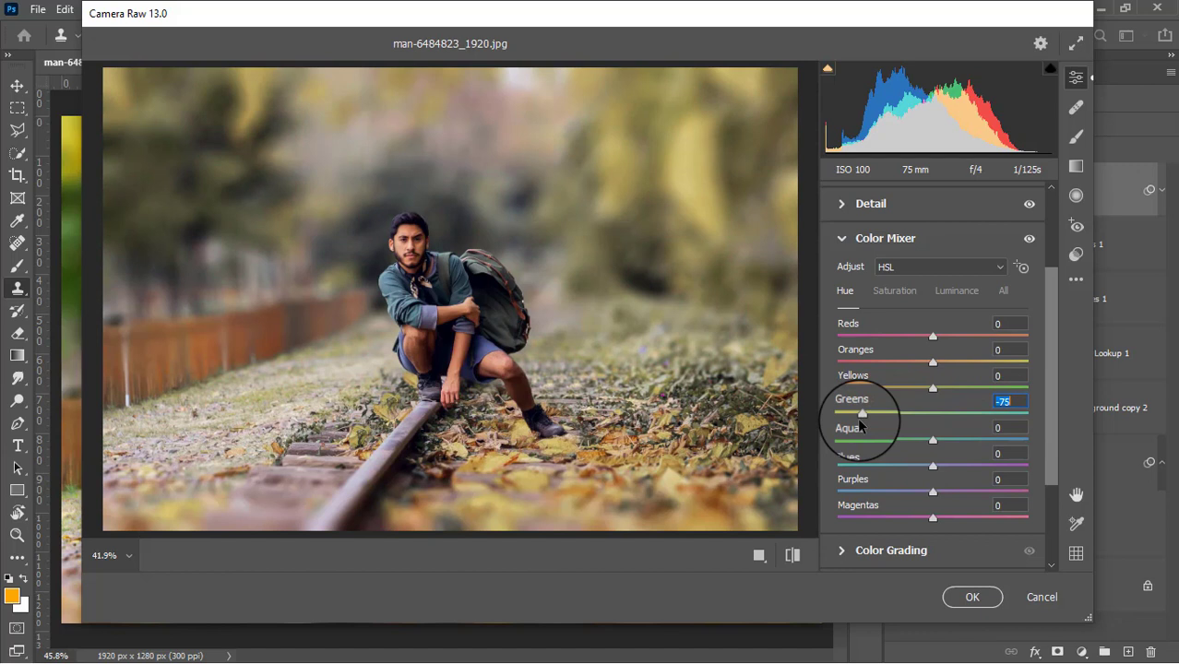
left_click_drag(858, 420, 893, 418)
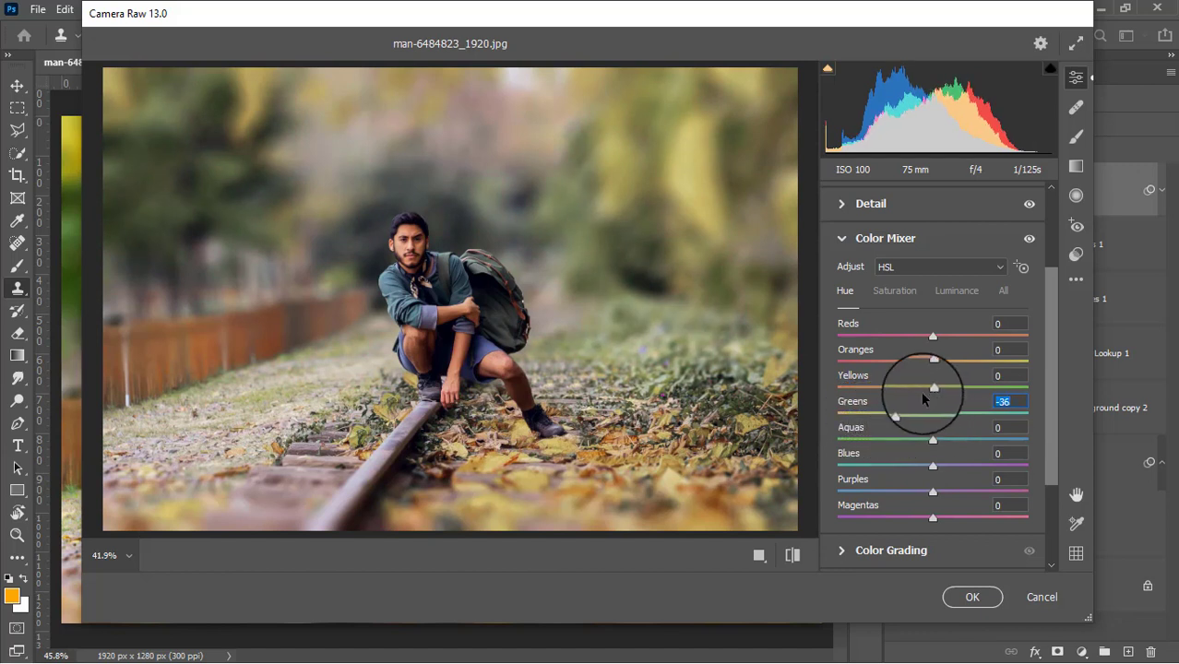
scroll(912, 455, "down", 3)
- Tint the shadows toward blue and add a colour tint to the highlights with Color Grading
left_click(861, 464)
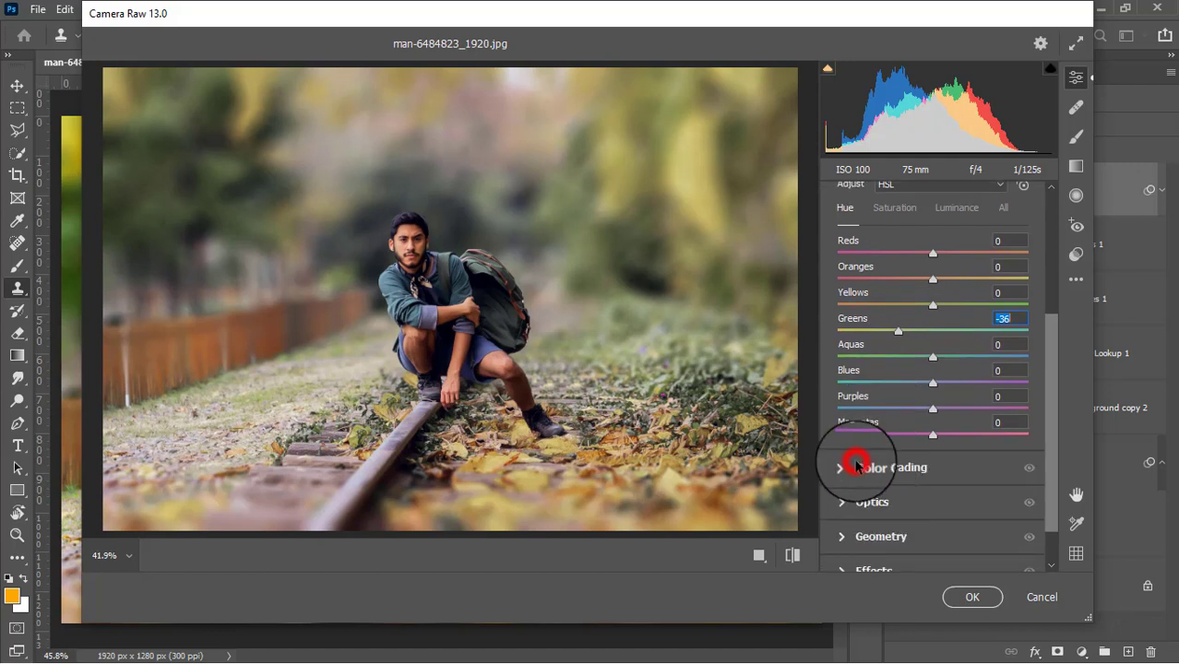
mouse_move(868, 446)
left_mouse_down()
mouse_move(840, 481)
mouse_move(811, 487)
left_mouse_up()
mouse_move(987, 454)
left_mouse_down()
mouse_move(992, 412)
mouse_move(1037, 384)
left_mouse_up()
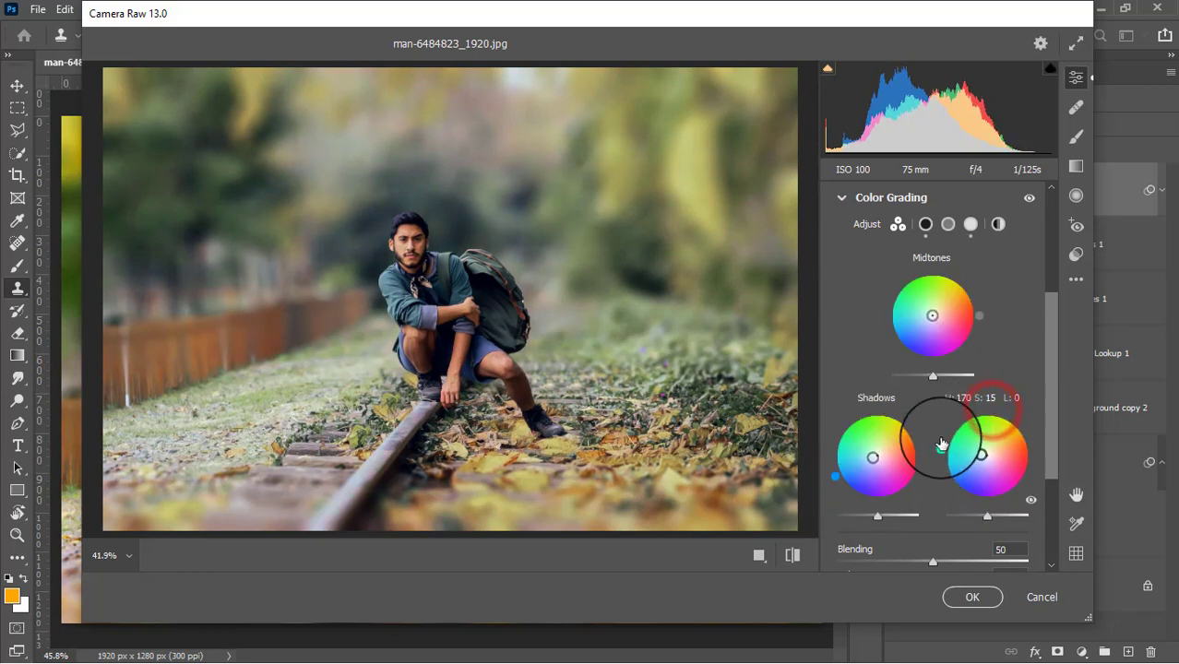
scroll(895, 452, "down", 2)
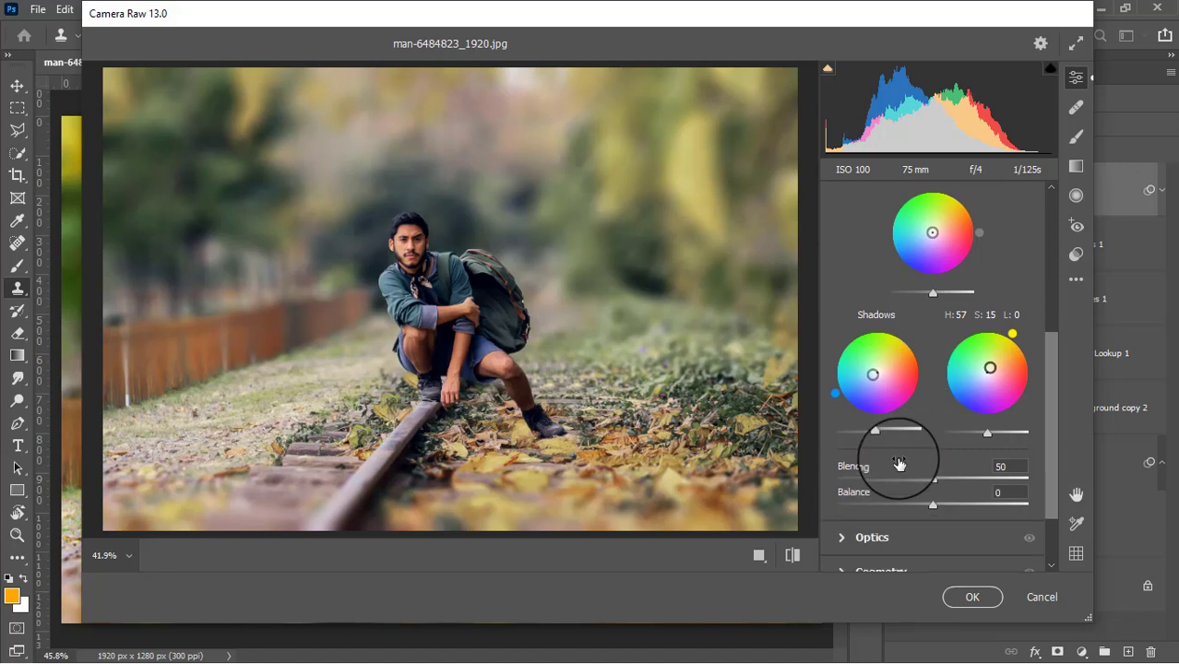
scroll(897, 468, "down", 2)
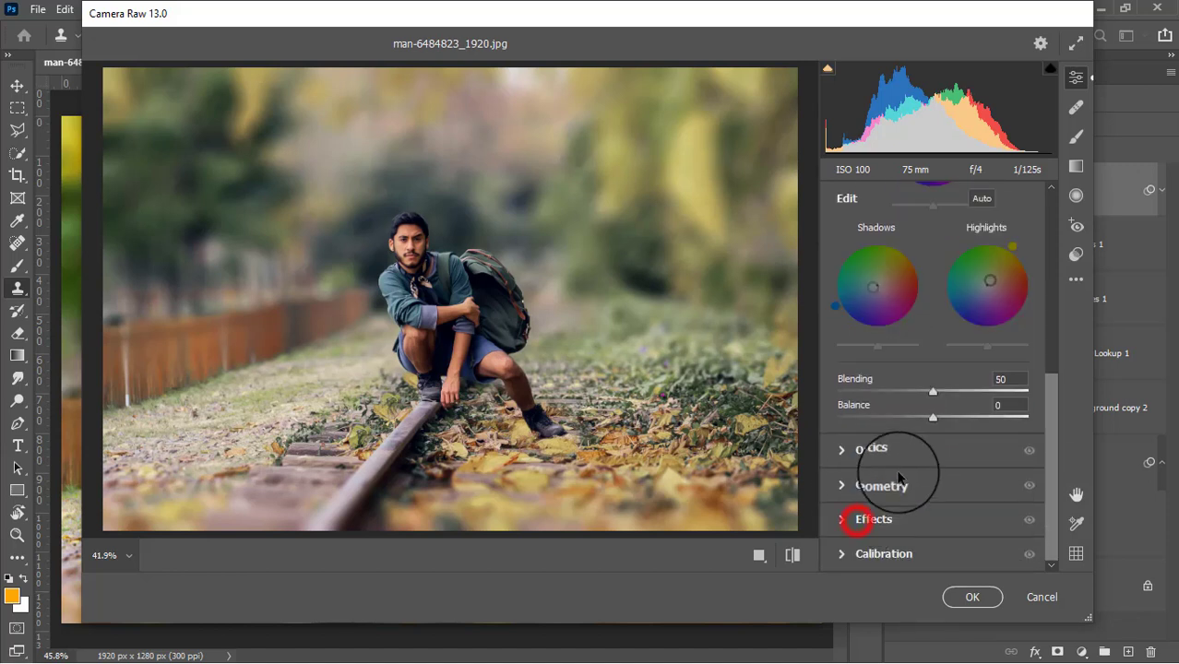
- Set Vignetting to -13 and Calibration saturation to Red -5 and Green +7
left_click(856, 519)
left_click_drag(932, 380, 920, 379)
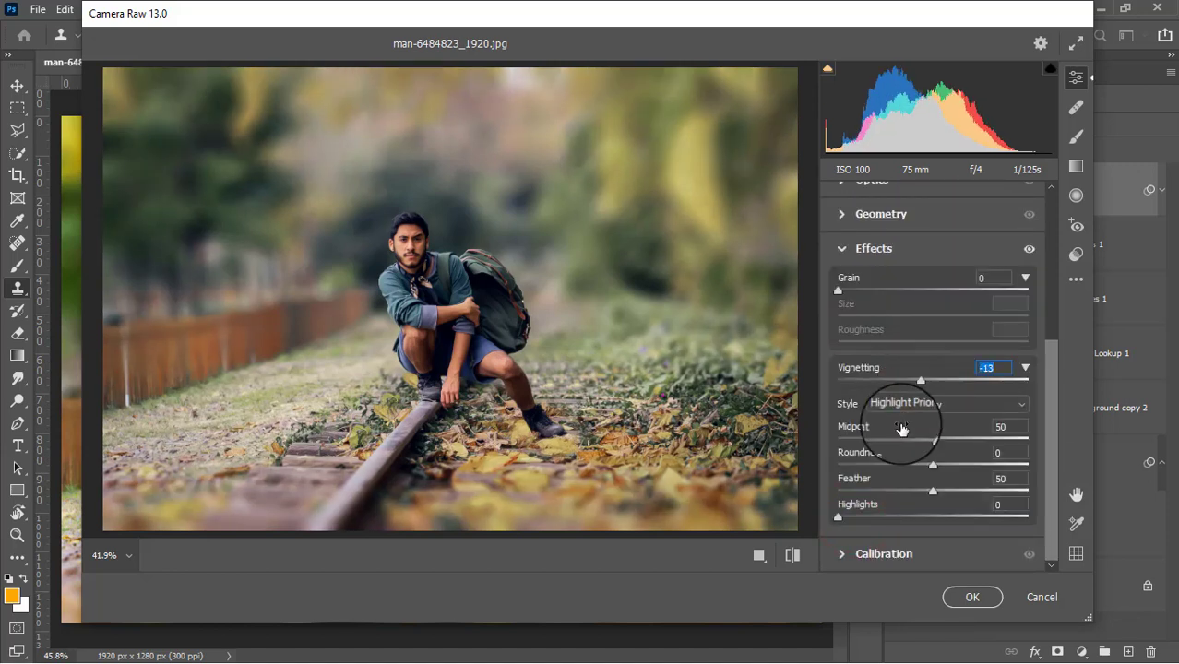
left_click(842, 555)
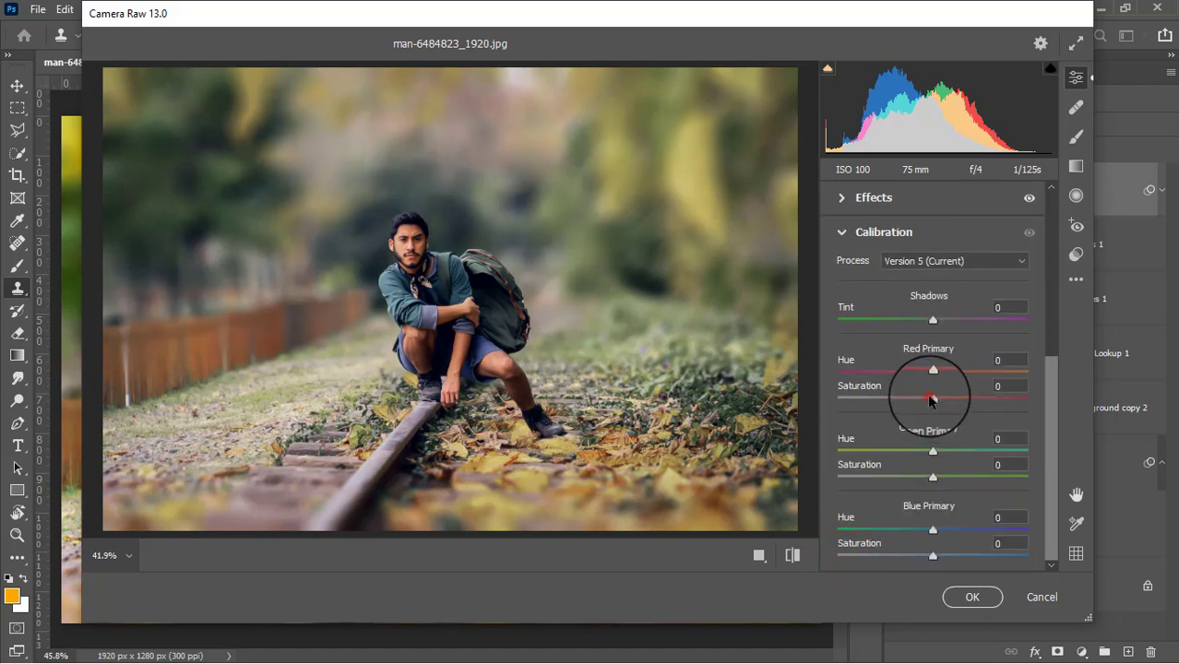
left_click_drag(930, 399, 928, 398)
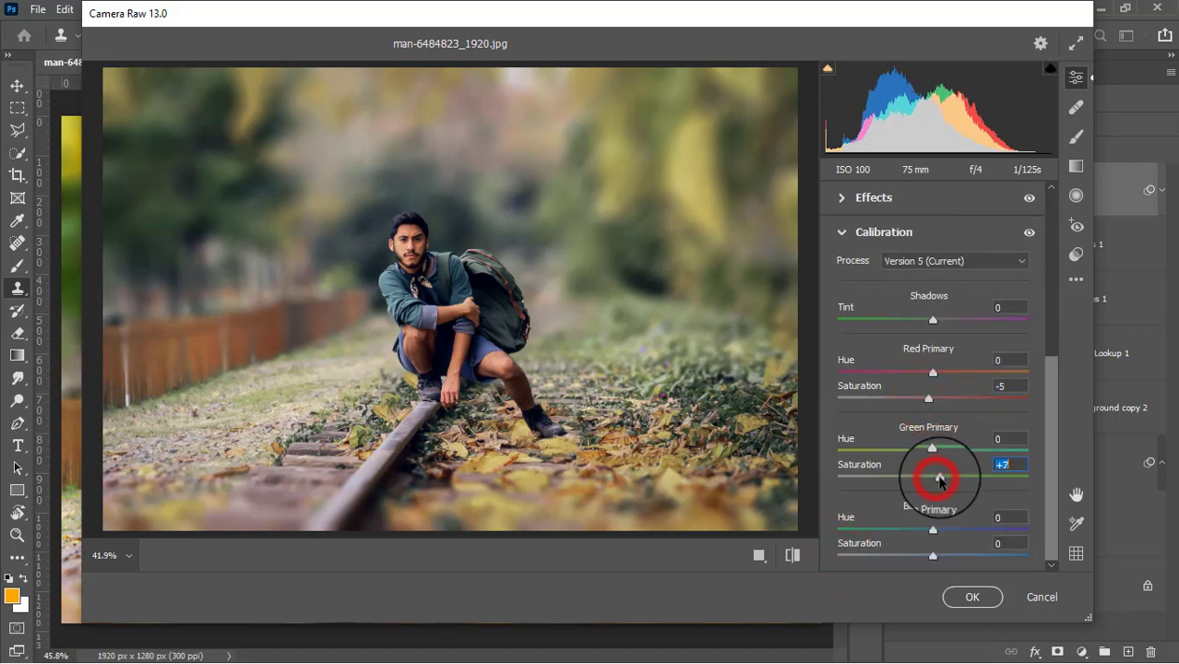
left_click_drag(932, 477, 939, 477)
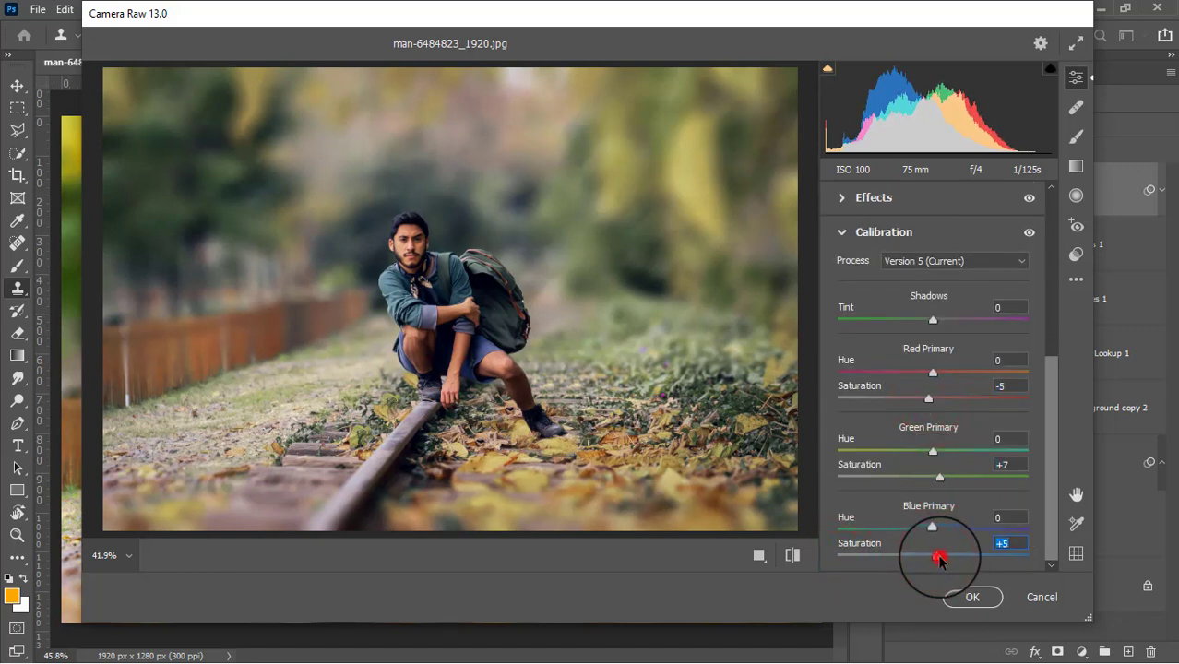
- Apply the Camera Raw grade, then toggle twice between the original photo and the finished edit
left_click(963, 597)
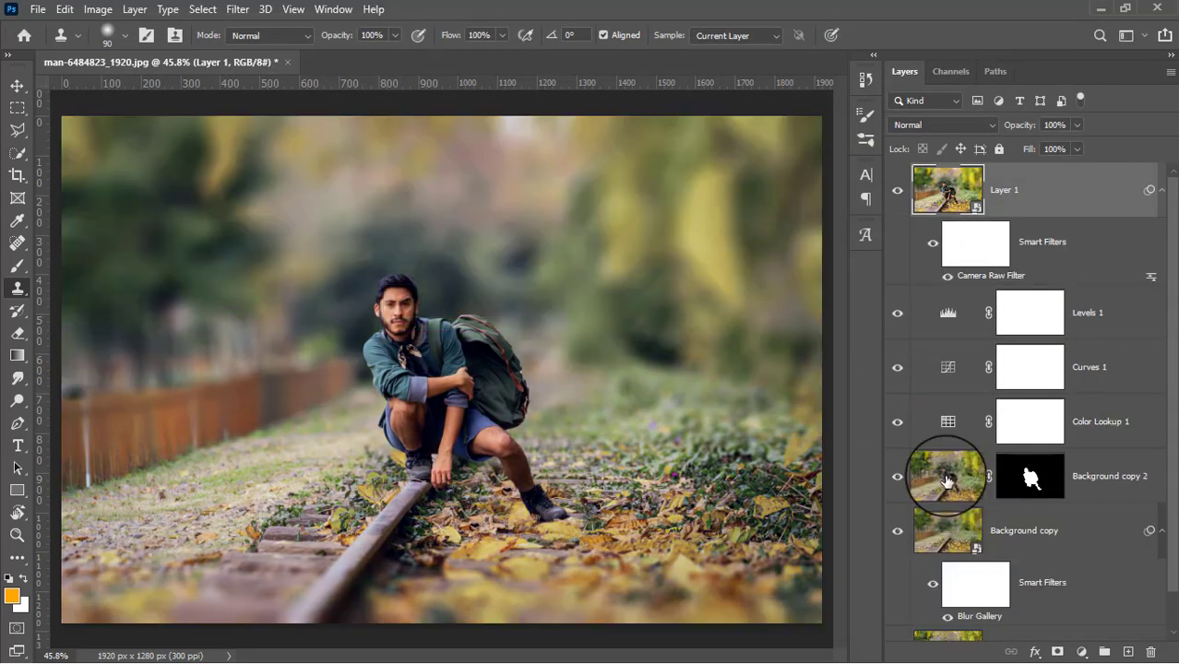
scroll(946, 476, "down", 1)
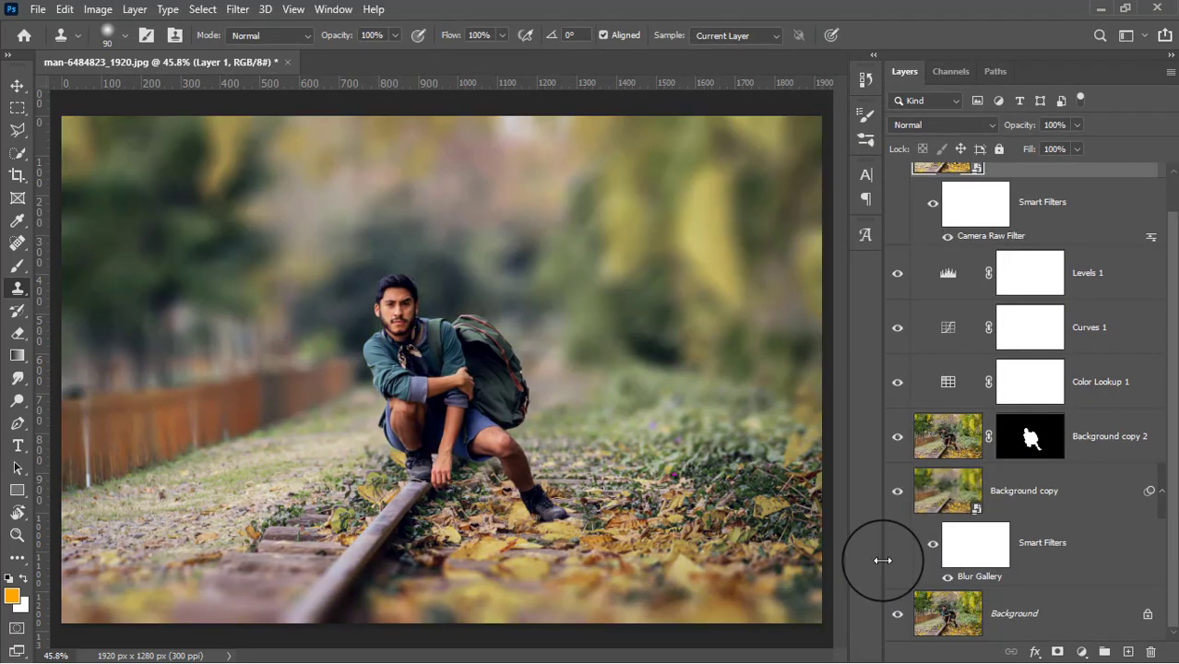
left_click(897, 616, "alt")
left_click(896, 616, "alt")
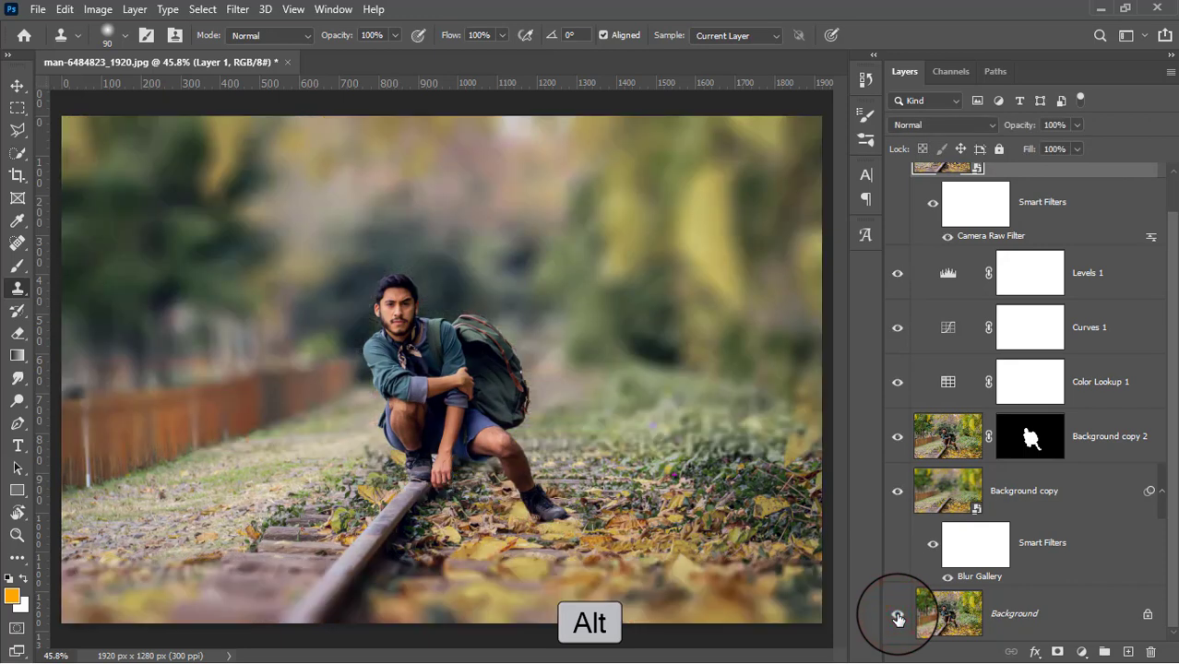
left_click(899, 617, "alt")
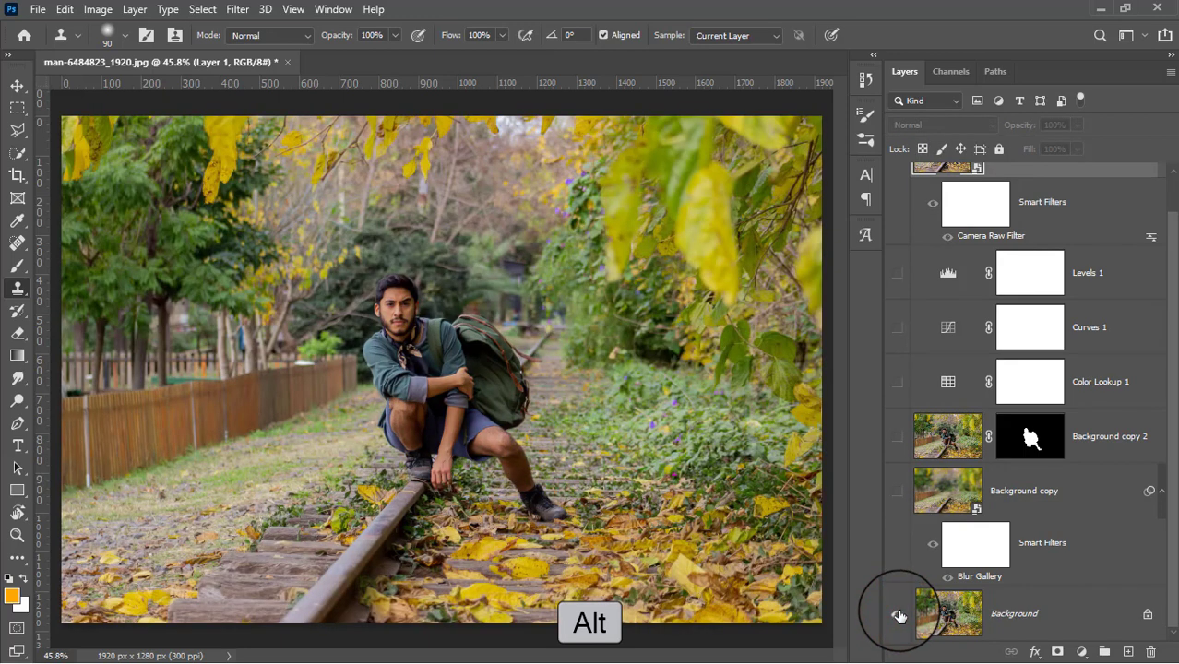
left_click(899, 616, "alt")
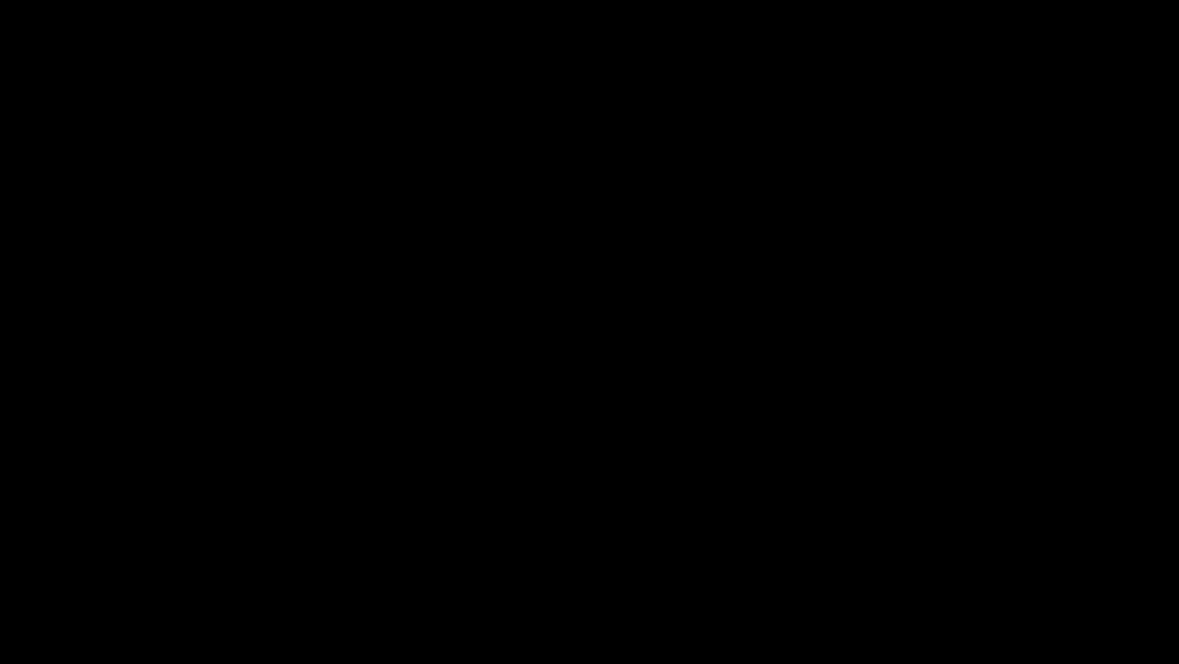